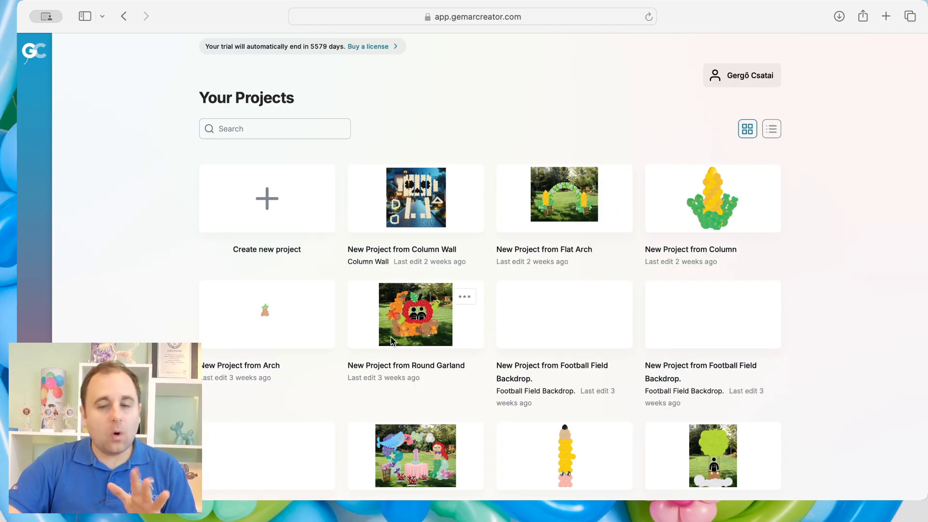
Start creating a new project.
{"action": "scroll", "coordinate": [402, 355], "scroll_direction": "down", "scroll_amount": 5}
{"action": "scroll", "coordinate": [404, 353], "scroll_direction": "down", "scroll_amount": 2}
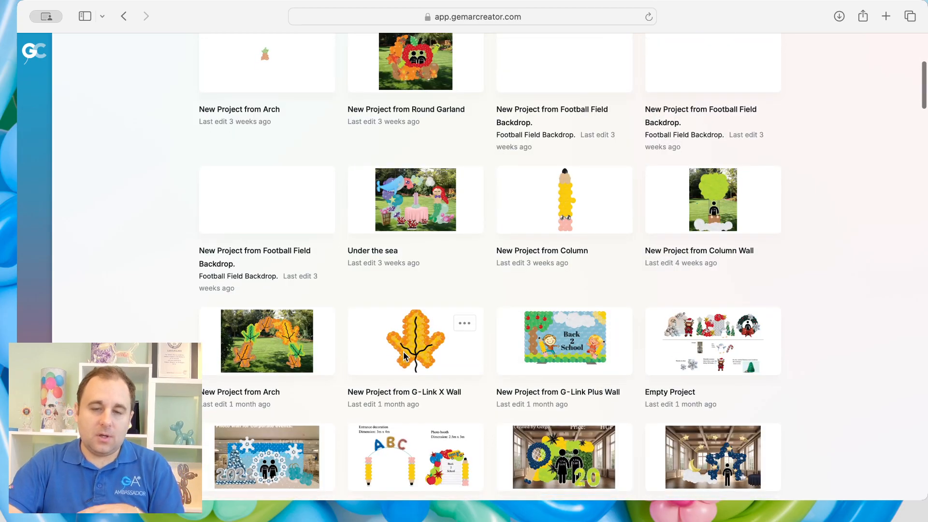
{"action": "scroll", "coordinate": [403, 355], "scroll_direction": "up", "scroll_amount": 6}
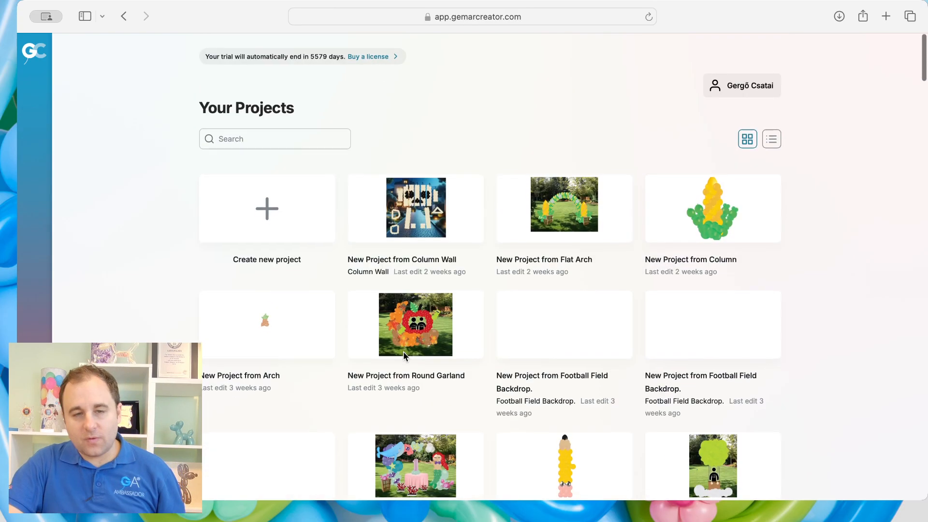
{"action": "left_click", "coordinate": [279, 219]}
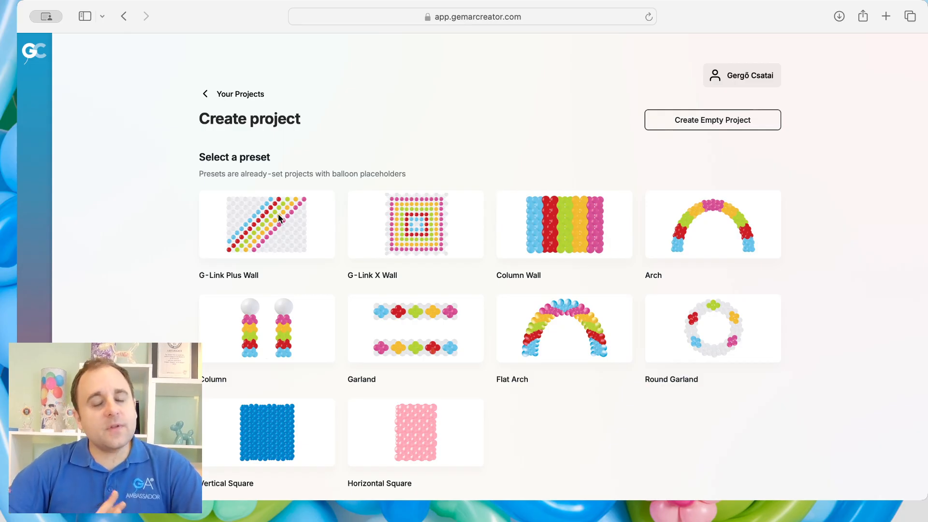
Choose the Column preset for the new project and set its height to 150 cm.
{"action": "scroll", "coordinate": [278, 219], "scroll_direction": "down", "scroll_amount": 5}
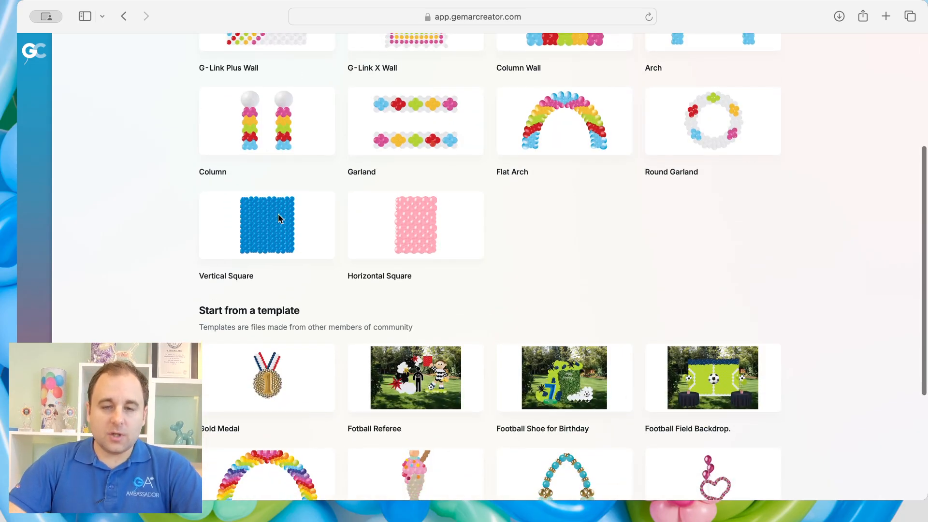
{"action": "scroll", "coordinate": [278, 218], "scroll_direction": "down", "scroll_amount": 3}
{"action": "scroll", "coordinate": [278, 219], "scroll_direction": "up", "scroll_amount": 8}
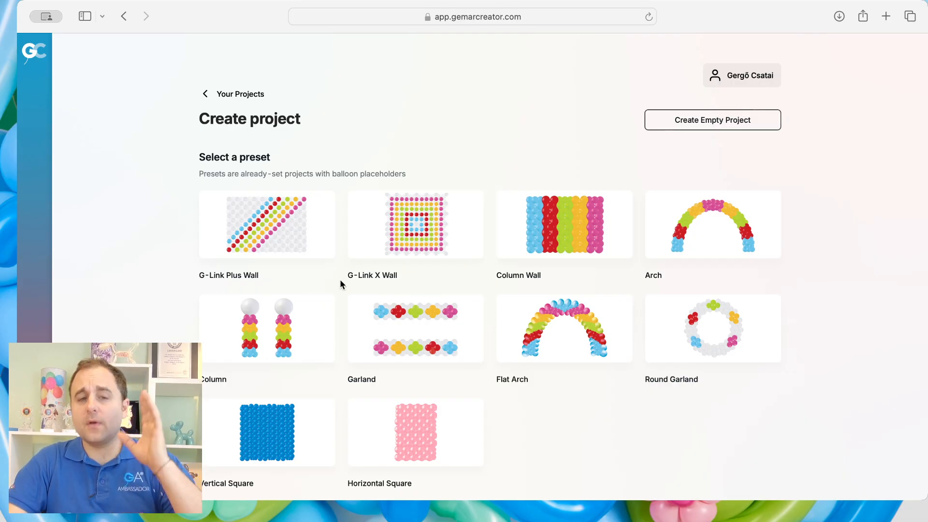
{"action": "left_click", "coordinate": [274, 344]}
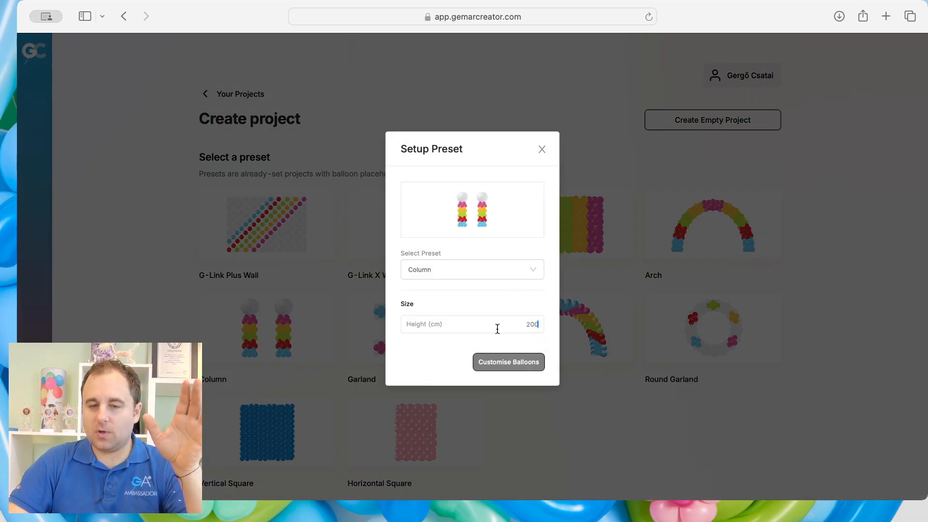
{"action": "key", "text": "BackSpace"}
{"action": "key", "text": "BackSpace"}
{"action": "key", "text": "BackSpace"}
{"action": "type", "text": "150"}
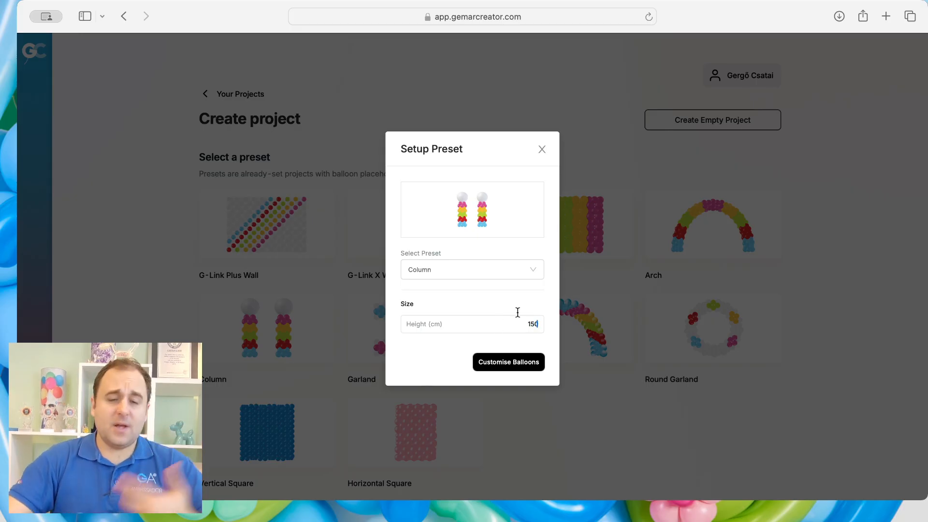
{"action": "left_click", "coordinate": [457, 274]}
{"action": "left_click", "coordinate": [469, 243]}
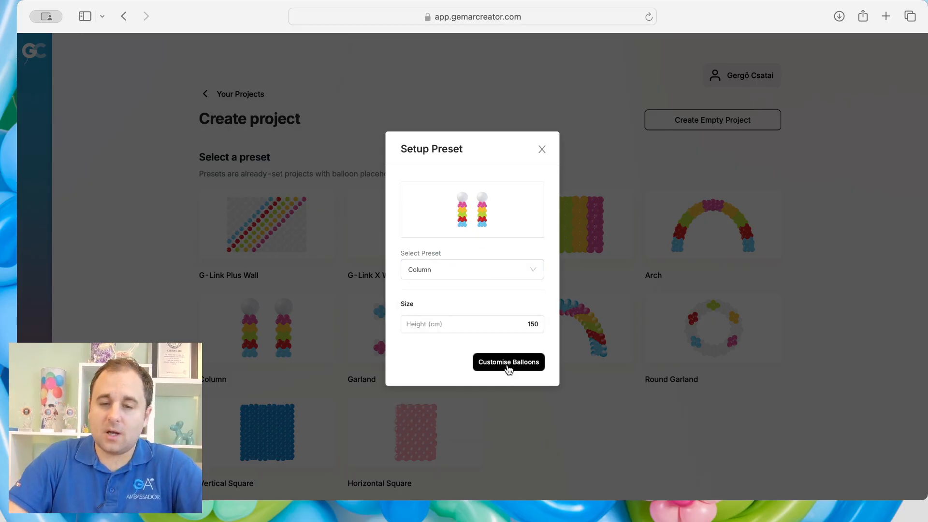
Customise the preset's balloons to the Standard family with inflation 21.86, keeping G110 White #001, and create the project.
{"action": "left_click", "coordinate": [508, 367]}
{"action": "left_click", "coordinate": [451, 321]}
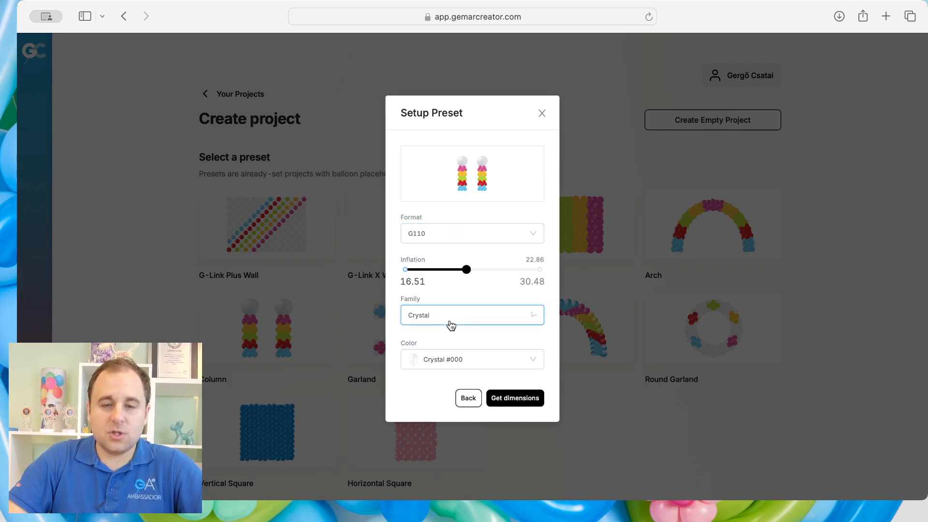
{"action": "left_click", "coordinate": [435, 439]}
{"action": "left_click_drag", "start_coordinate": [466, 269], "coordinate": [456, 273]}
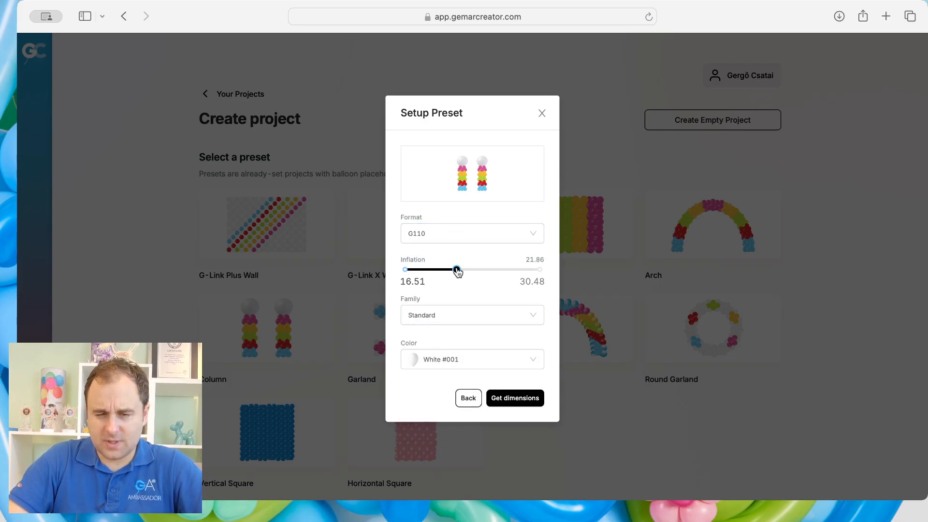
{"action": "left_click", "coordinate": [528, 399]}
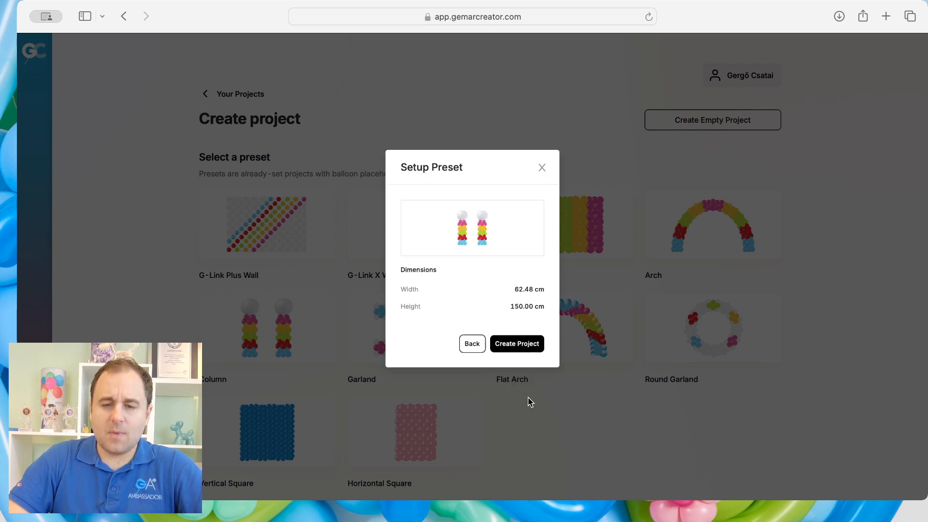
{"action": "left_click", "coordinate": [529, 343]}
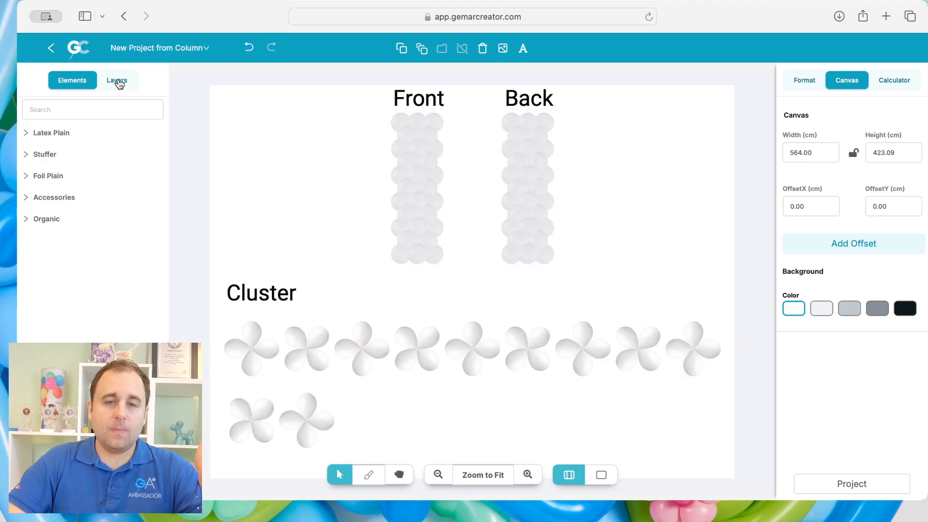
Unlock the column preset so its balloons can be arranged freely.
{"action": "left_click", "coordinate": [117, 81]}
{"action": "left_click", "coordinate": [88, 118]}
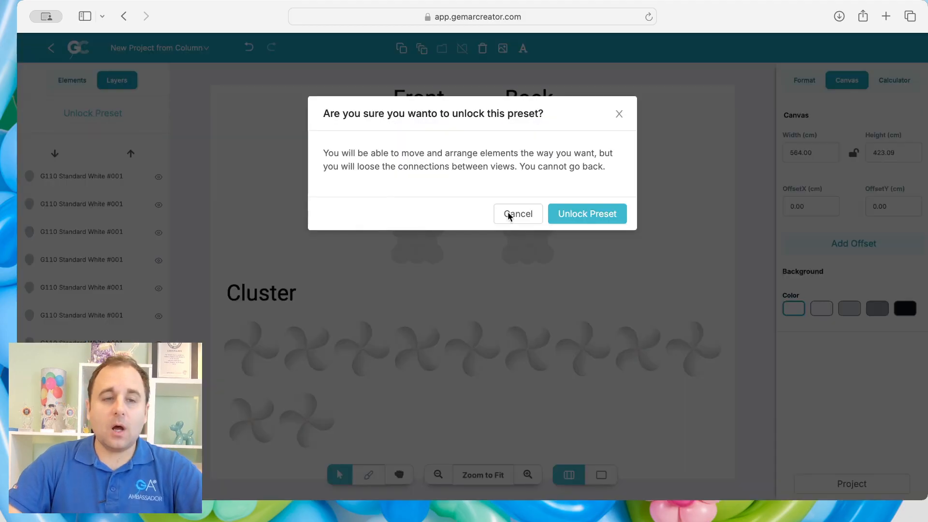
{"action": "left_click", "coordinate": [586, 218]}
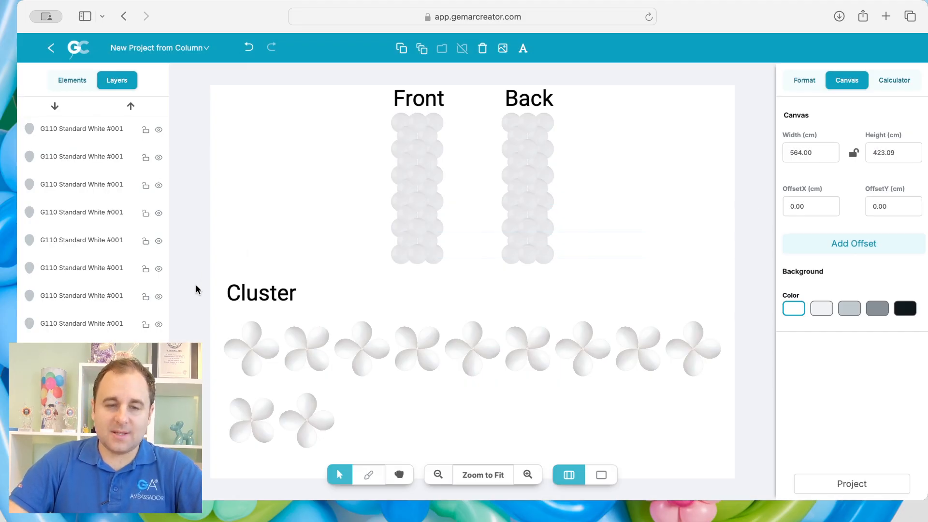
Delete the Cluster section, the Back view and the Front label, and move the remaining column to the middle of the canvas.
{"action": "left_click_drag", "start_coordinate": [214, 293], "coordinate": [717, 434]}
{"action": "key", "text": "Delete"}
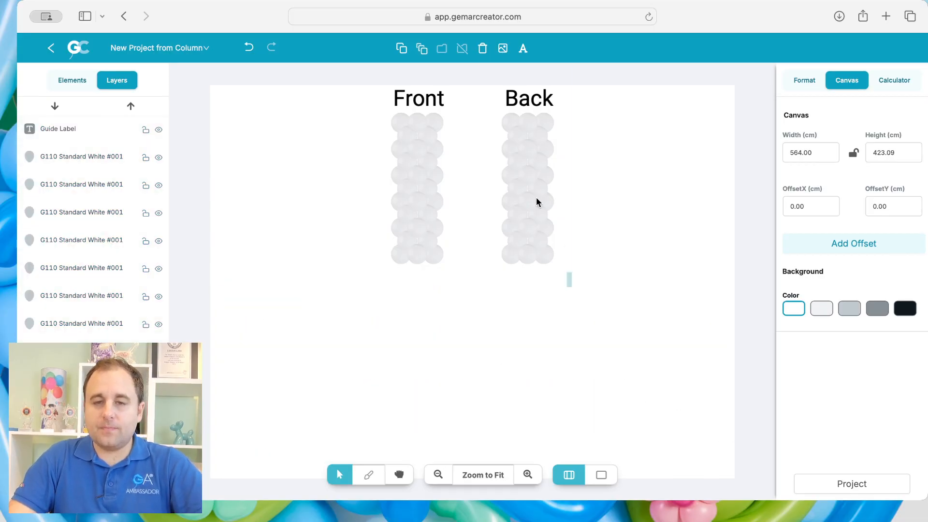
{"action": "left_click", "coordinate": [537, 197]}
{"action": "left_click", "coordinate": [482, 48]}
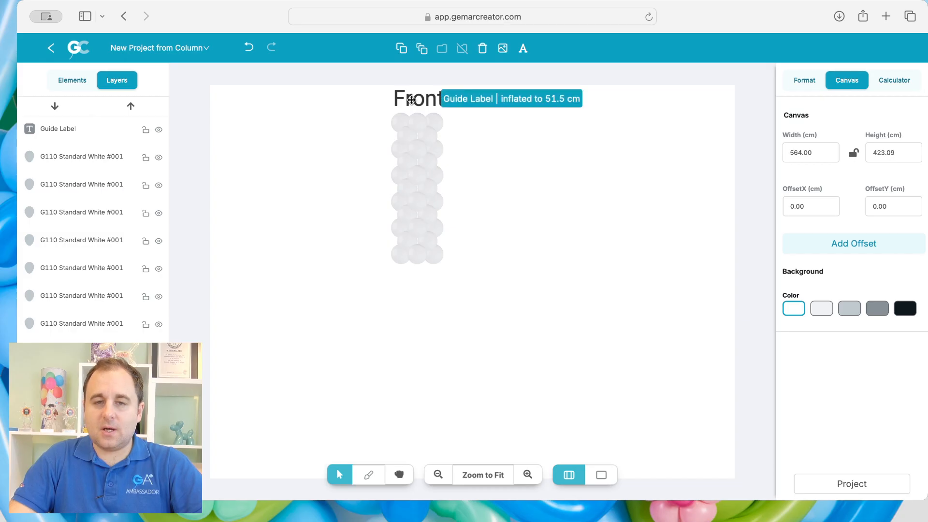
{"action": "left_click", "coordinate": [441, 96]}
{"action": "key", "text": "Delete"}
{"action": "left_click_drag", "start_coordinate": [375, 102], "coordinate": [470, 335]}
{"action": "left_click", "coordinate": [374, 273]}
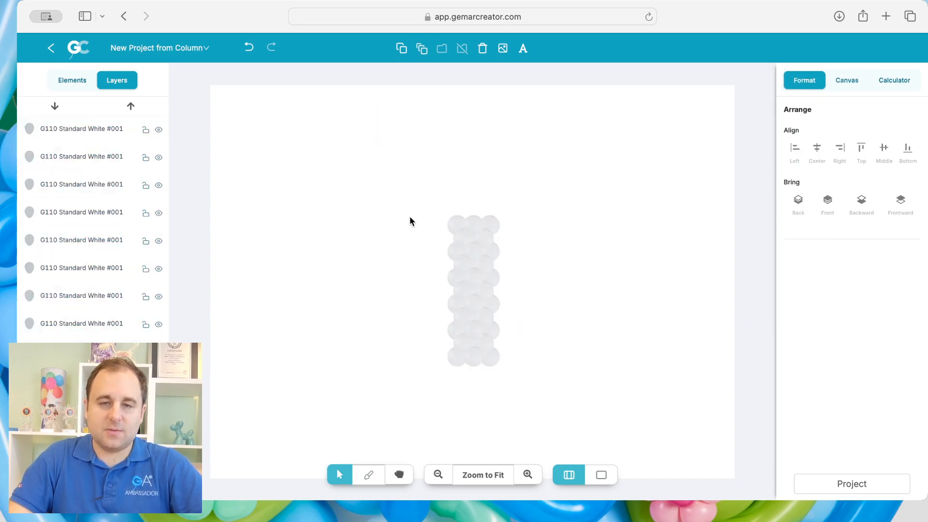
Add a Latex Plain G40 Standard White #001 balloon in front orientation and place it on top of the column.
{"action": "left_click", "coordinate": [73, 86]}
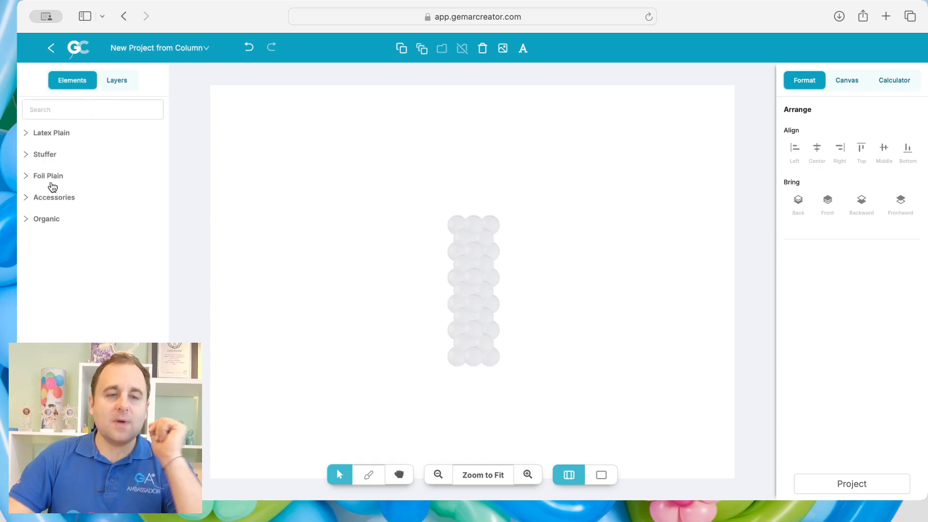
{"action": "left_click", "coordinate": [58, 131]}
{"action": "scroll", "coordinate": [58, 276], "scroll_direction": "down", "scroll_amount": 3}
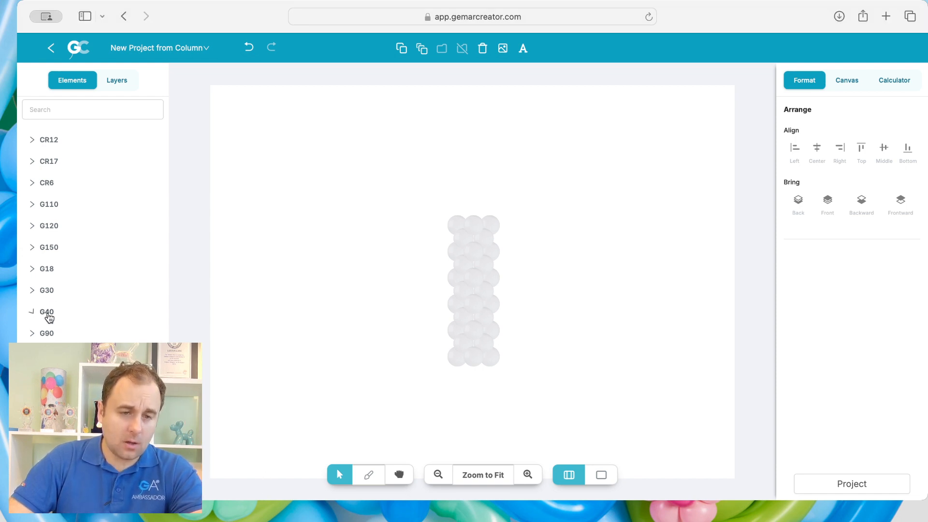
{"action": "scroll", "coordinate": [128, 310], "scroll_direction": "down", "scroll_amount": 5}
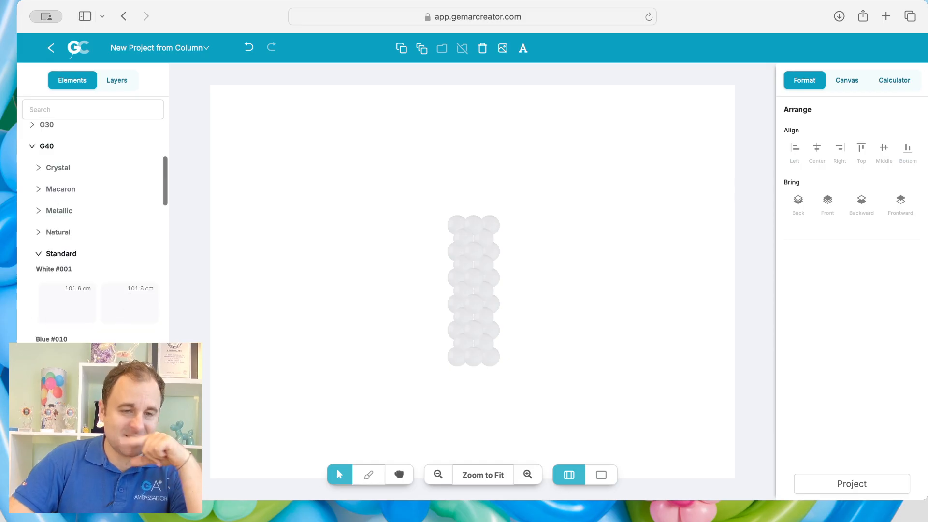
{"action": "left_click", "coordinate": [77, 315]}
{"action": "left_click_drag", "start_coordinate": [497, 277], "coordinate": [491, 188]}
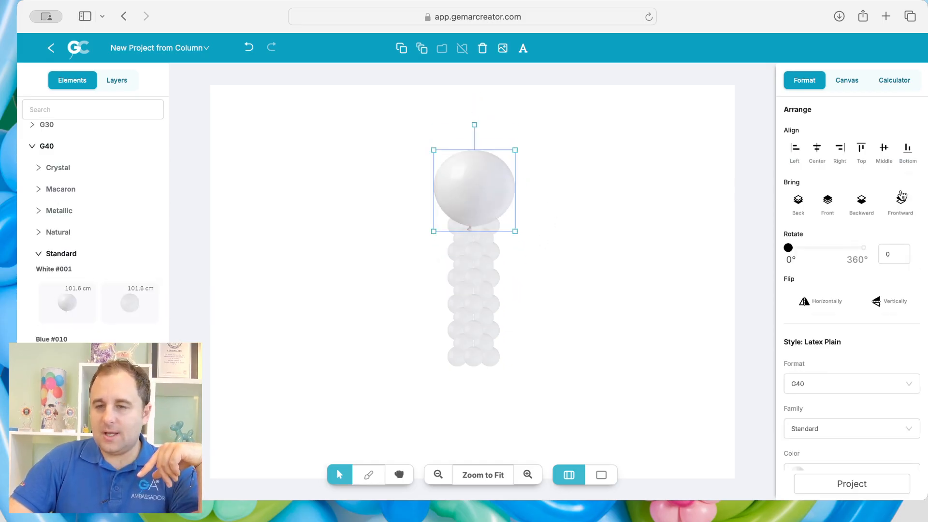
Send the large G40 balloon behind the column and delete the column's lower rows of balloons.
{"action": "left_click", "coordinate": [798, 200]}
{"action": "left_click_drag", "start_coordinate": [490, 200], "coordinate": [489, 199]}
{"action": "left_click", "coordinate": [560, 245]}
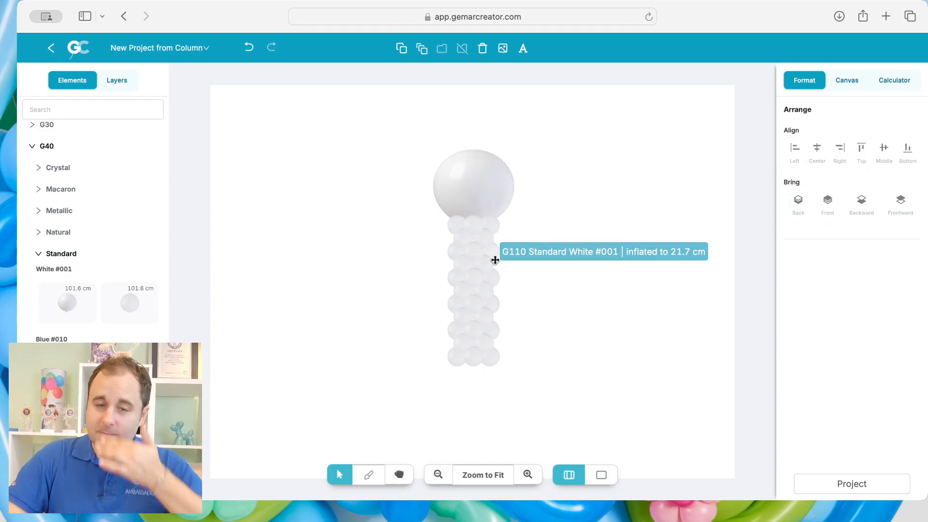
{"action": "left_click_drag", "start_coordinate": [538, 419], "coordinate": [415, 303]}
{"action": "key", "text": "Delete"}
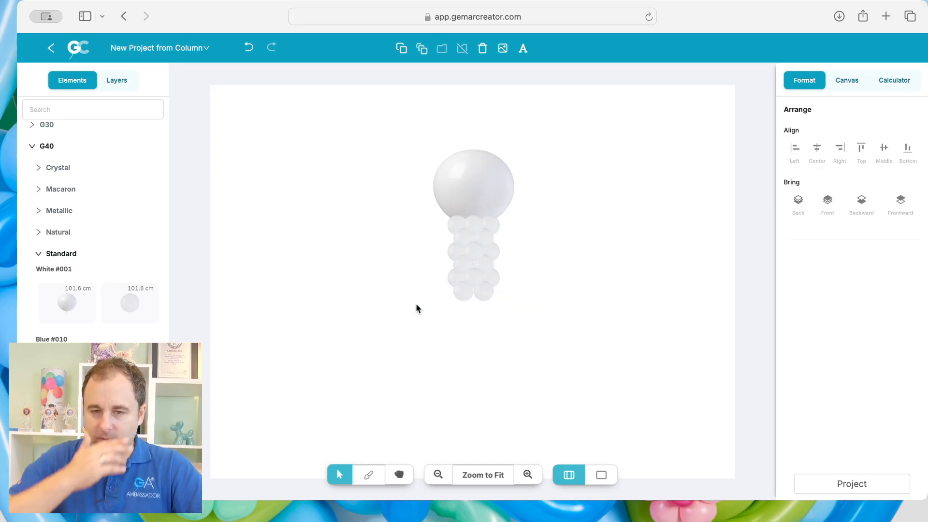
Place a copy of the column's lower-left end balloon below the column and set its inflation to 18.5 cm.
{"action": "left_click", "coordinate": [455, 291]}
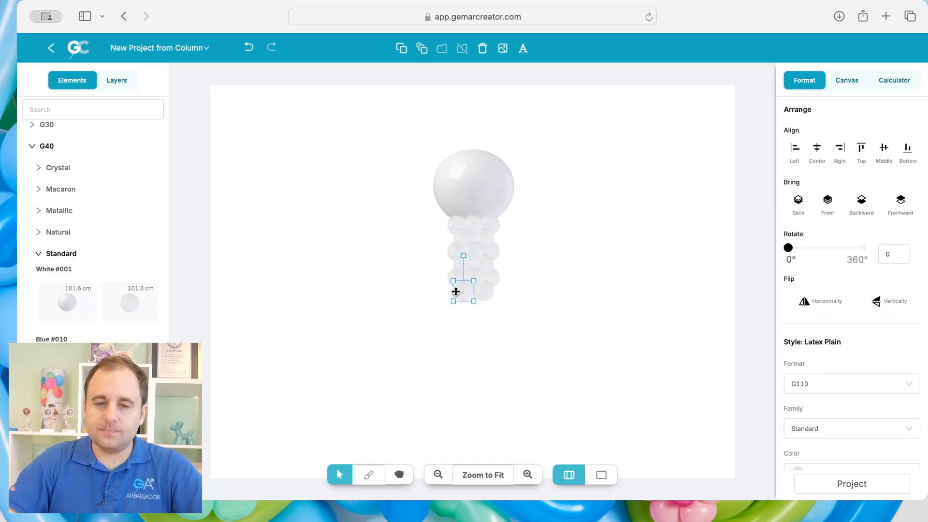
{"action": "left_click_drag", "start_coordinate": [456, 291], "coordinate": [455, 345]}
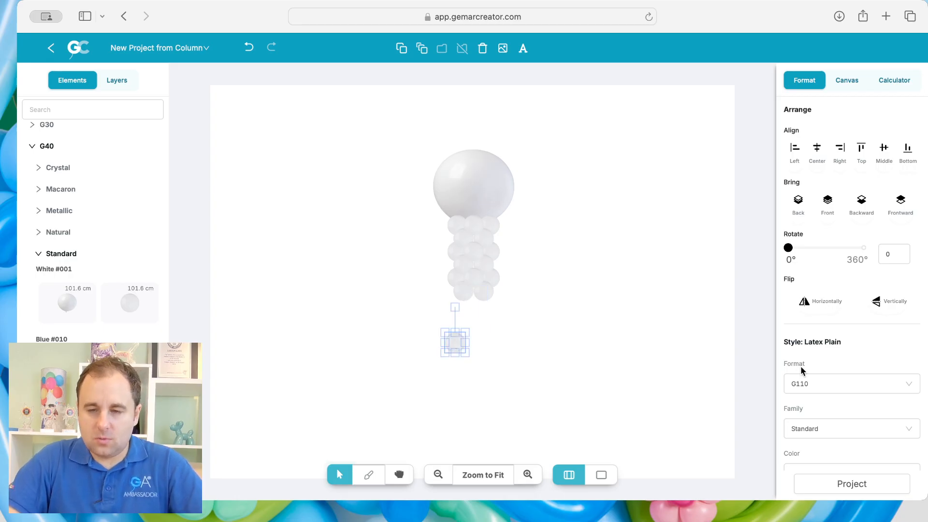
{"action": "scroll", "coordinate": [810, 389], "scroll_direction": "down", "scroll_amount": 5}
{"action": "left_click_drag", "start_coordinate": [831, 441], "coordinate": [809, 441]}
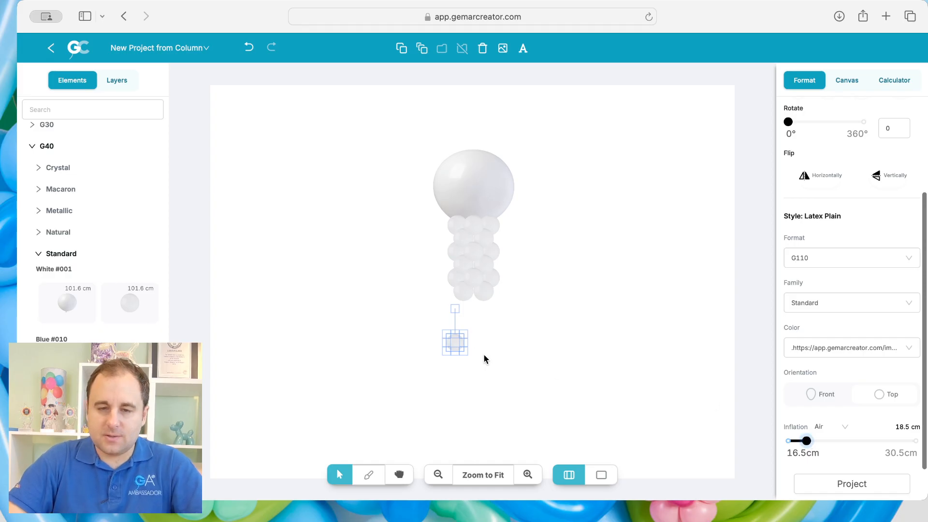
Copy the small balloon beside and beneath itself to form a compact four-balloon cluster below the column.
{"action": "left_click", "coordinate": [455, 344]}
{"action": "left_click_drag", "start_coordinate": [456, 345], "coordinate": [466, 346]}
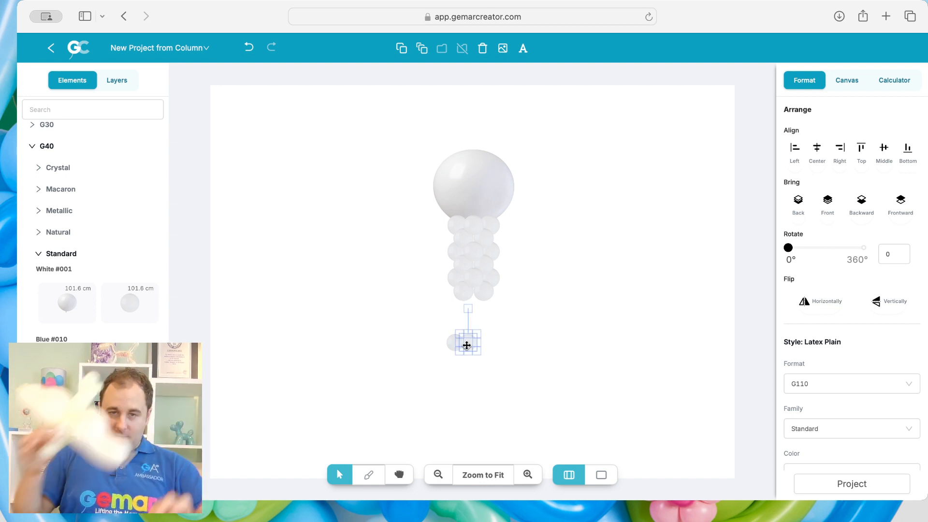
{"action": "left_click_drag", "start_coordinate": [469, 346], "coordinate": [453, 355]}
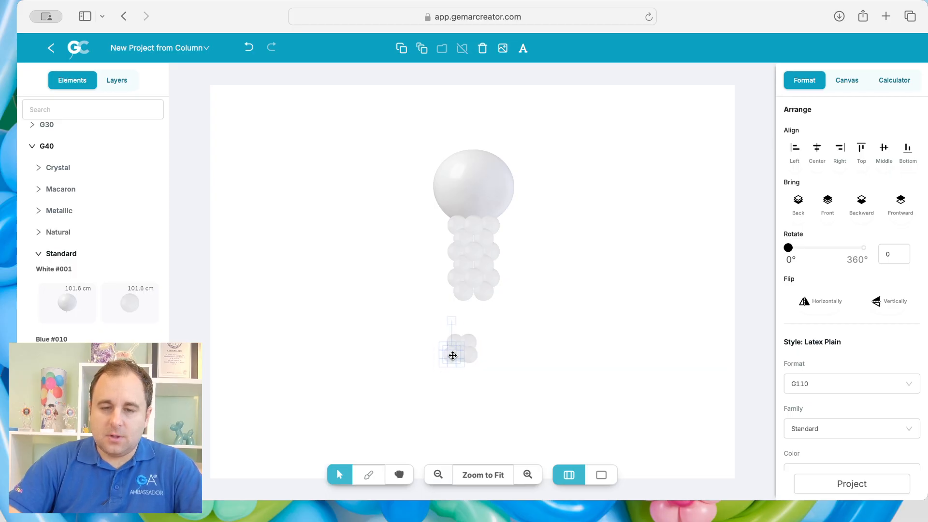
{"action": "left_click", "coordinate": [514, 400]}
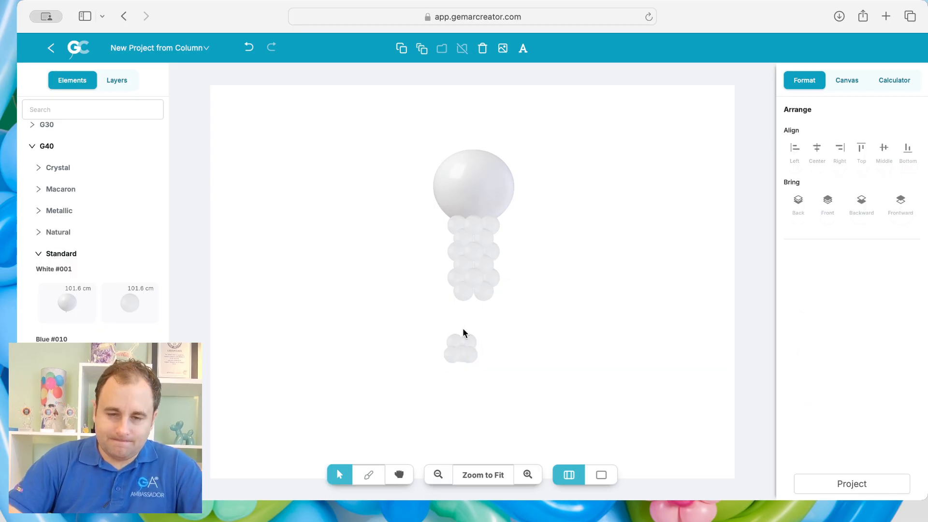
{"action": "left_click", "coordinate": [456, 358]}
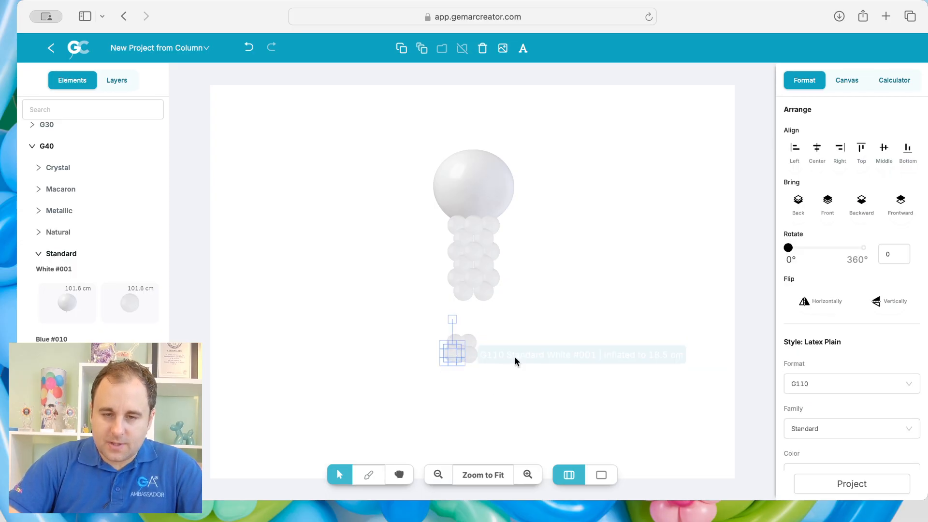
{"action": "left_click", "coordinate": [495, 317]}
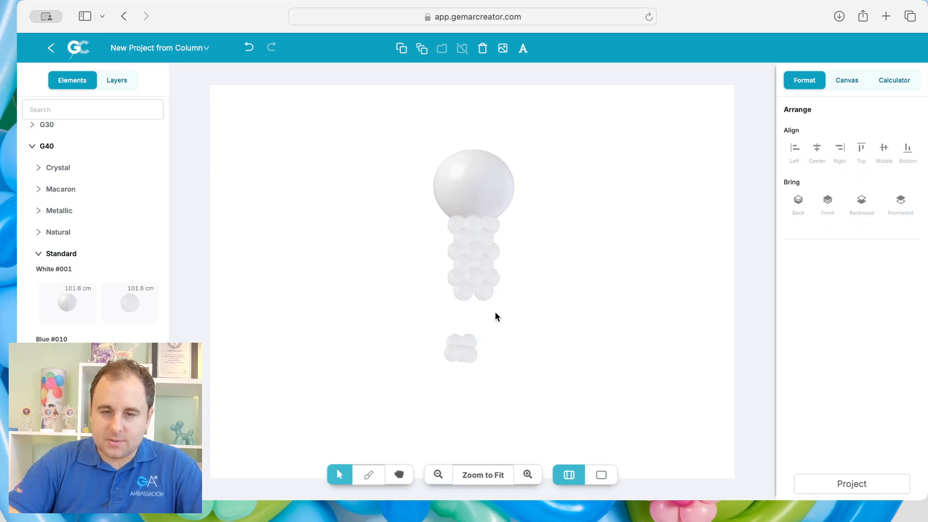
{"action": "left_click", "coordinate": [457, 299]}
{"action": "left_click", "coordinate": [505, 348]}
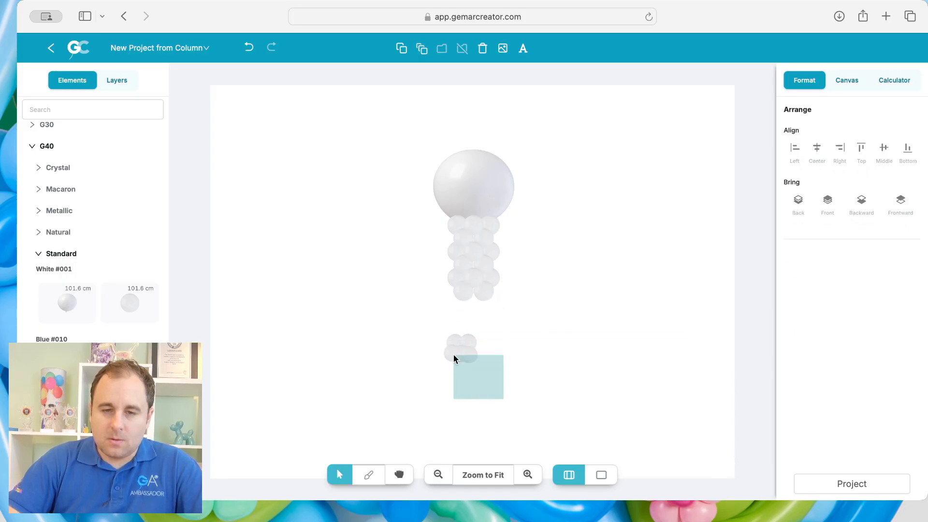
Group the four-balloon cluster, rotate it 180° and shift it slightly left, then ungroup it.
{"action": "left_click_drag", "start_coordinate": [475, 373], "coordinate": [432, 334]}
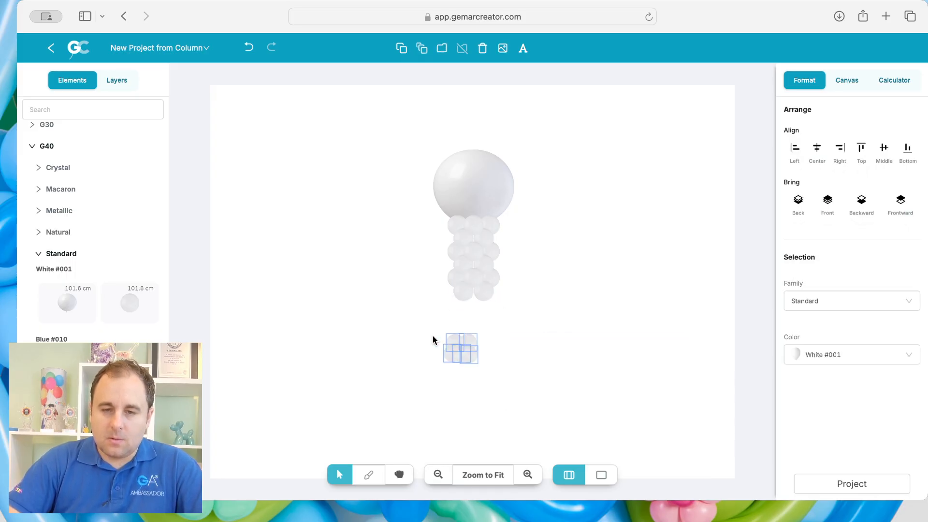
{"action": "left_click", "coordinate": [443, 48]}
{"action": "left_click_drag", "start_coordinate": [788, 247], "coordinate": [832, 249]}
{"action": "double_click", "coordinate": [891, 254]}
{"action": "type", "text": "180"}
{"action": "left_click_drag", "start_coordinate": [457, 342], "coordinate": [443, 343]}
{"action": "left_click", "coordinate": [462, 48]}
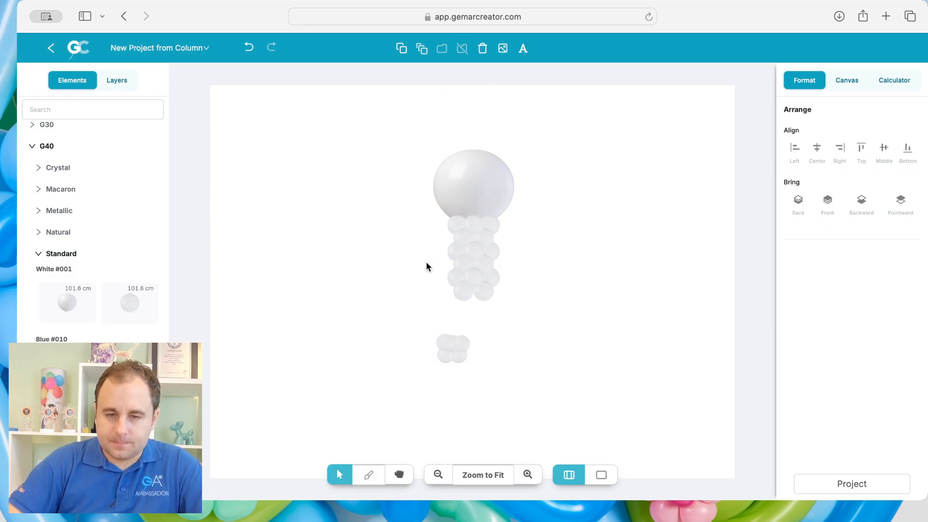
Move the small four-balloon cluster up against the lower end of the column.
{"action": "left_click", "coordinate": [442, 347]}
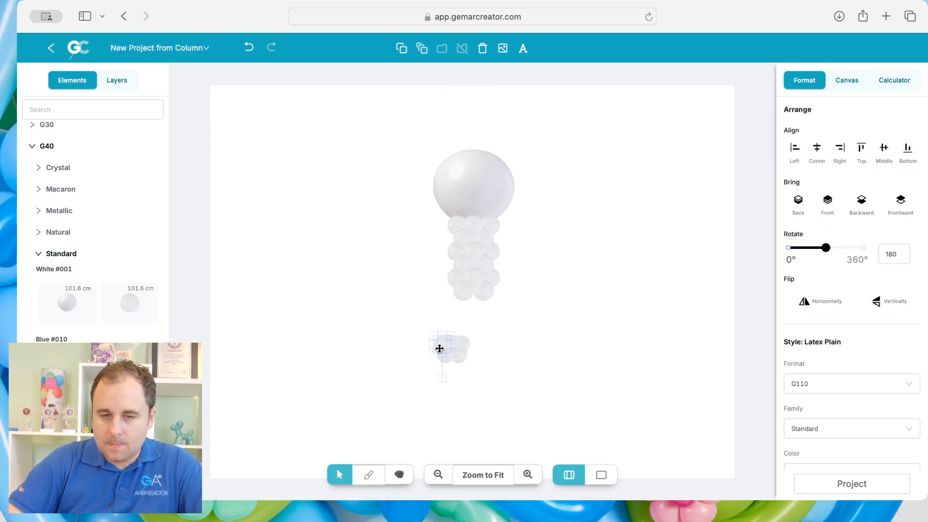
{"action": "left_click", "coordinate": [509, 391]}
{"action": "left_click_drag", "start_coordinate": [511, 393], "coordinate": [468, 317]}
{"action": "left_click", "coordinate": [495, 378]}
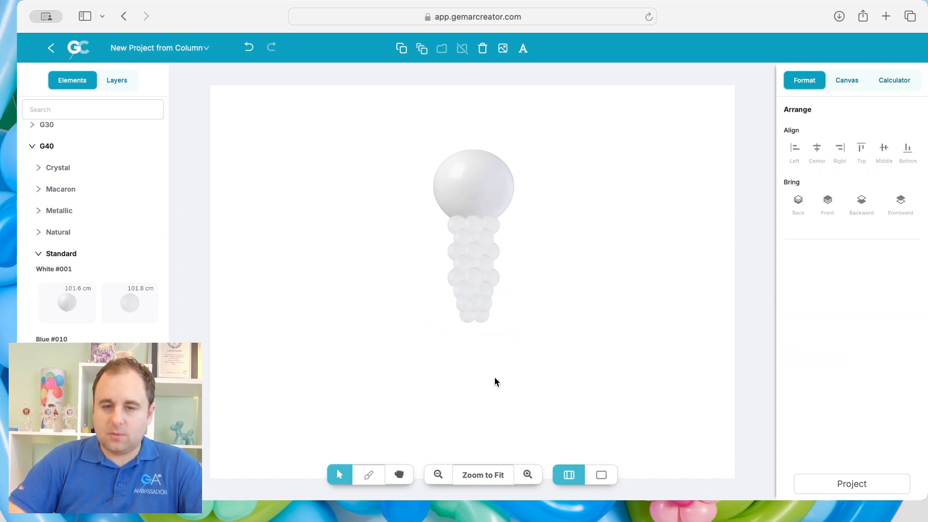
Copy the column's lower-right G110 balloon, give it Front orientation and 28 cm inflation, and place it at the column's lower end.
{"action": "left_click", "coordinate": [498, 283]}
{"action": "left_click_drag", "start_coordinate": [500, 285], "coordinate": [607, 311]}
{"action": "scroll", "coordinate": [817, 391], "scroll_direction": "down", "scroll_amount": 5}
{"action": "left_click", "coordinate": [818, 399]}
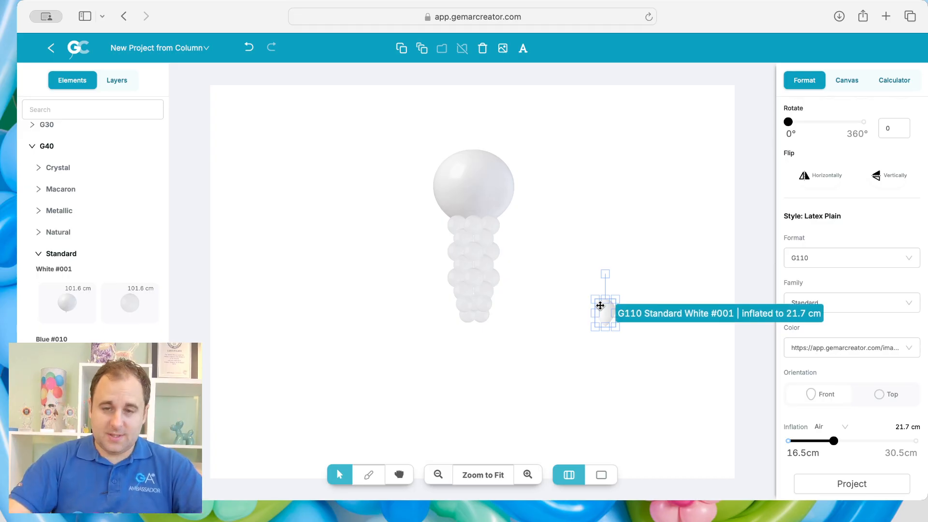
{"action": "left_click_drag", "start_coordinate": [875, 448], "coordinate": [893, 441]}
{"action": "left_click_drag", "start_coordinate": [608, 309], "coordinate": [478, 334]}
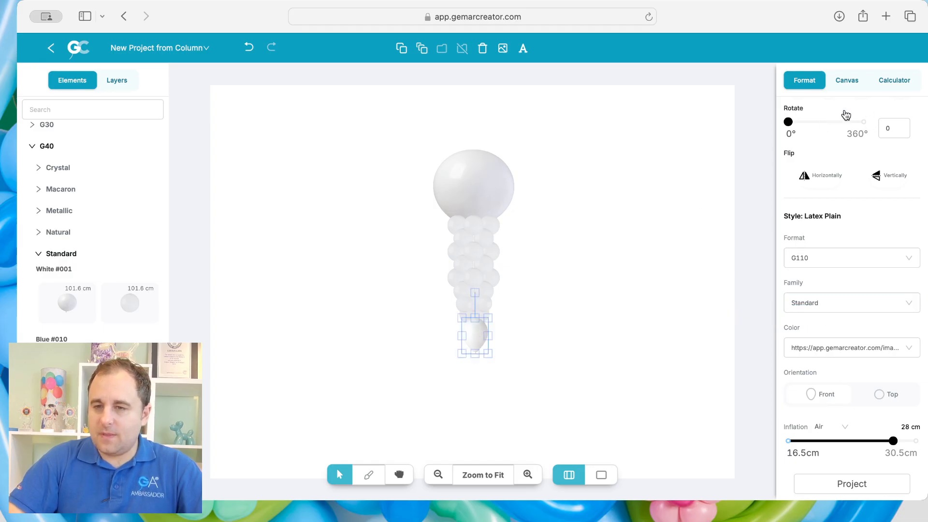
Send the front-facing balloon to the back and tuck it up beneath the small cluster as a pointed tail.
{"action": "scroll", "coordinate": [824, 244], "scroll_direction": "up", "scroll_amount": 5}
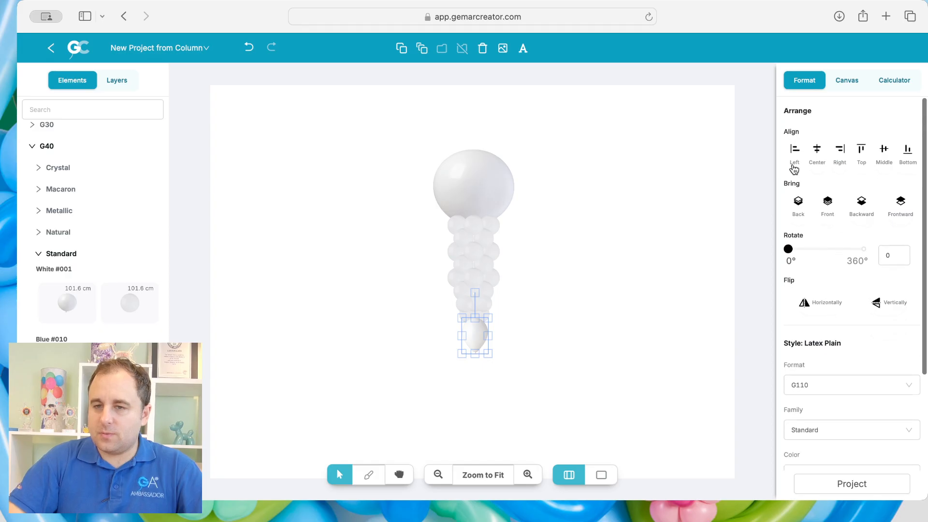
{"action": "left_click", "coordinate": [626, 321]}
{"action": "left_click_drag", "start_coordinate": [474, 335], "coordinate": [478, 333]}
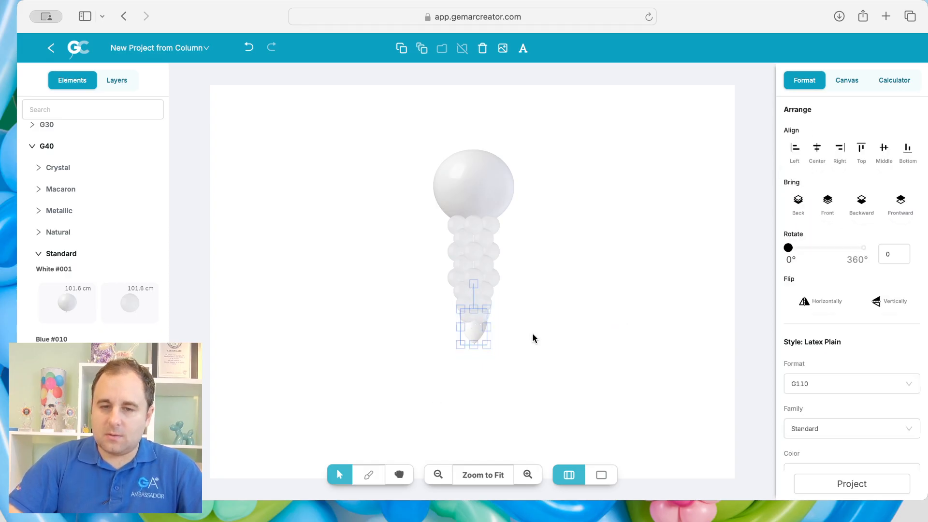
{"action": "left_click", "coordinate": [505, 300]}
Add a GL13 Standard White #001 balloon and place it to the left of the column.
{"action": "scroll", "coordinate": [83, 287], "scroll_direction": "up", "scroll_amount": 10}
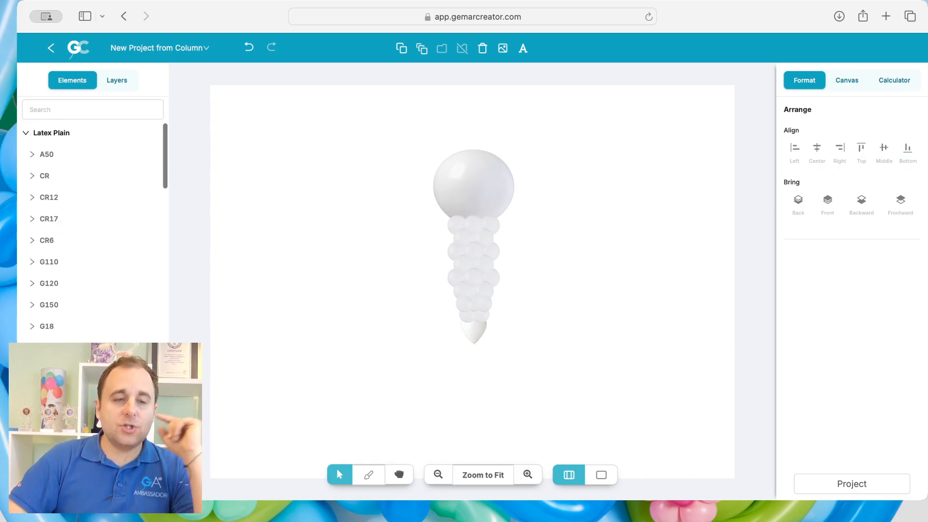
{"action": "scroll", "coordinate": [92, 227], "scroll_direction": "down", "scroll_amount": 2}
{"action": "scroll", "coordinate": [110, 292], "scroll_direction": "down", "scroll_amount": 4}
{"action": "scroll", "coordinate": [110, 292], "scroll_direction": "down", "scroll_amount": 4}
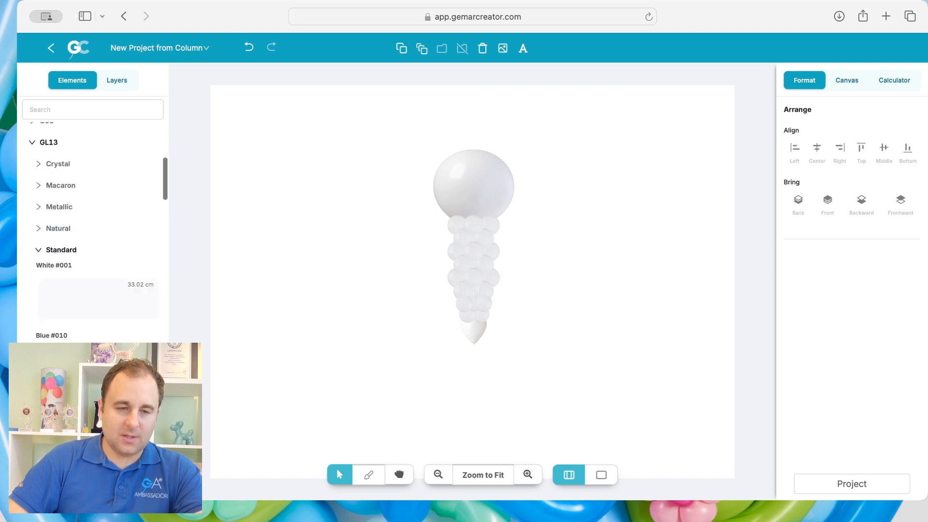
{"action": "left_click", "coordinate": [108, 293]}
{"action": "left_click_drag", "start_coordinate": [464, 275], "coordinate": [372, 279]}
{"action": "left_click", "coordinate": [412, 263]}
{"action": "left_click", "coordinate": [382, 278]}
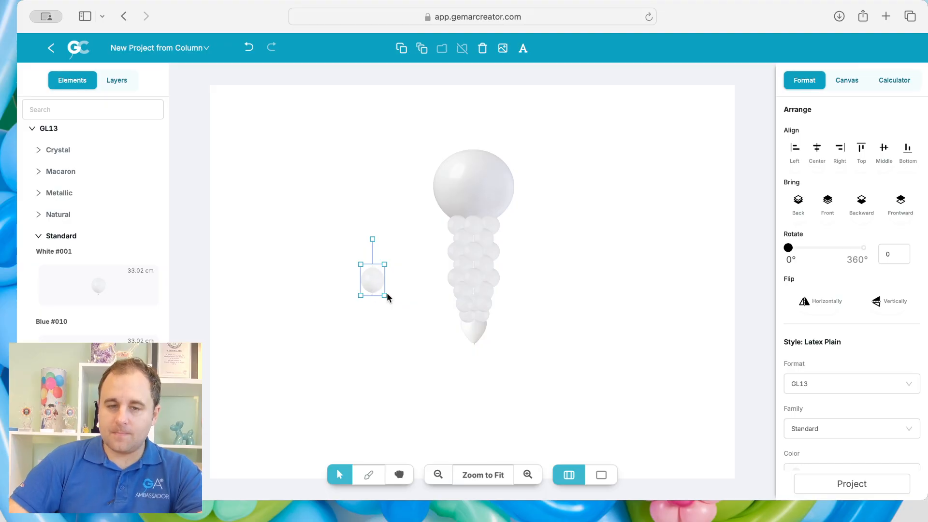
Rotate the GL13 balloon to 318°, move it closer to the column and set its inflation to 21.8 cm.
{"action": "left_click_drag", "start_coordinate": [372, 239], "coordinate": [345, 249]}
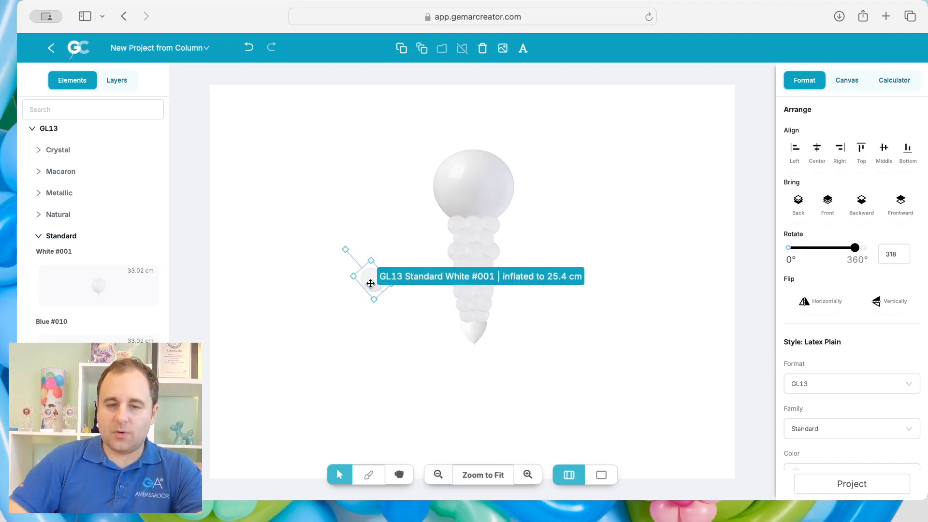
{"action": "left_click_drag", "start_coordinate": [374, 280], "coordinate": [436, 250]}
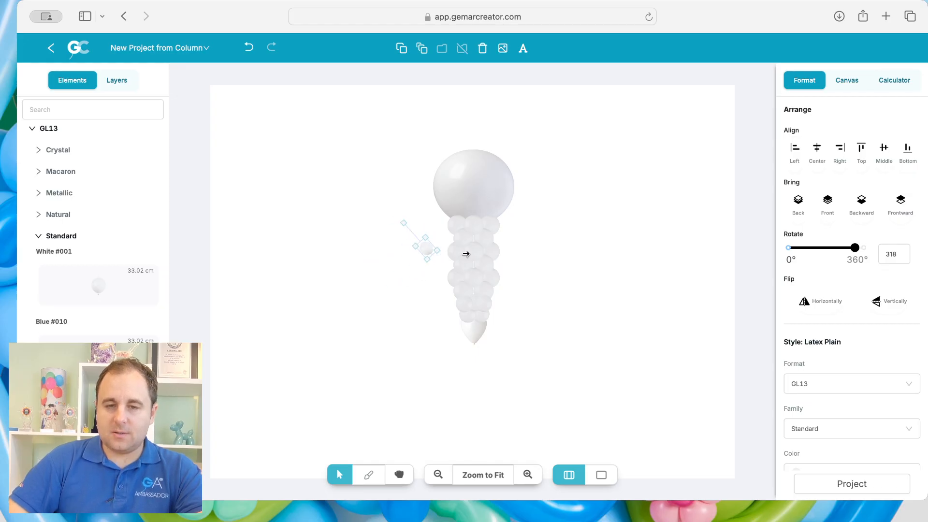
{"action": "scroll", "coordinate": [823, 328], "scroll_direction": "down", "scroll_amount": 3}
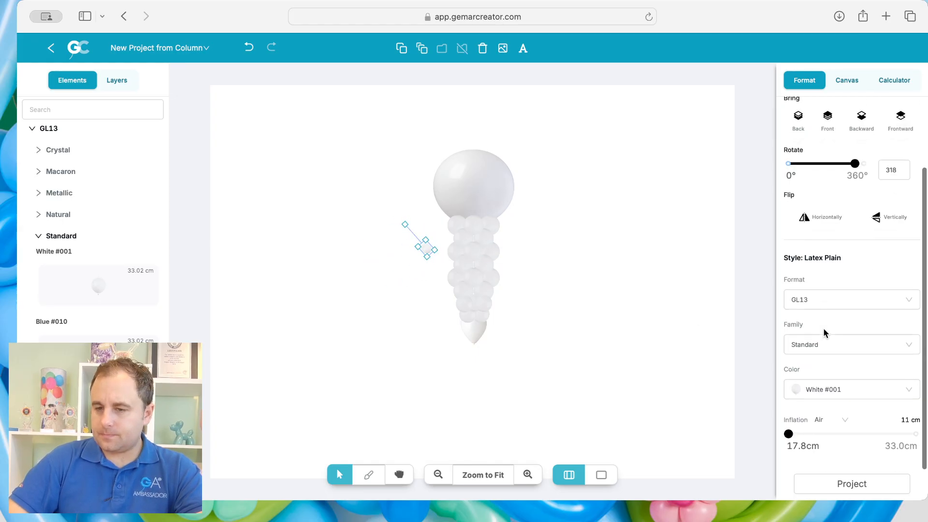
{"action": "mouse_move", "coordinate": [820, 440]}
{"action": "left_mouse_down"}
{"action": "mouse_move", "coordinate": [843, 440]}
{"action": "mouse_move", "coordinate": [819, 439]}
{"action": "left_mouse_up"}
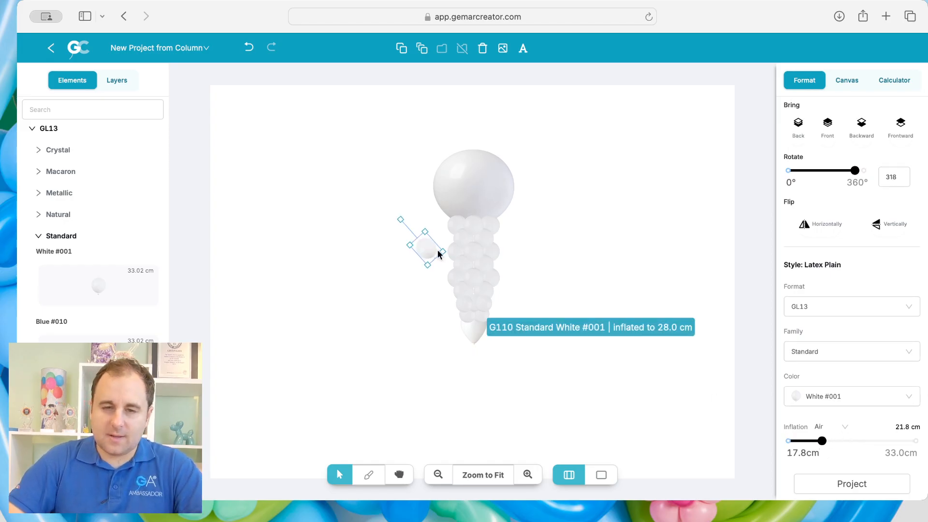
Multiply the GL13 balloon by 2.
{"action": "left_click", "coordinate": [422, 48]}
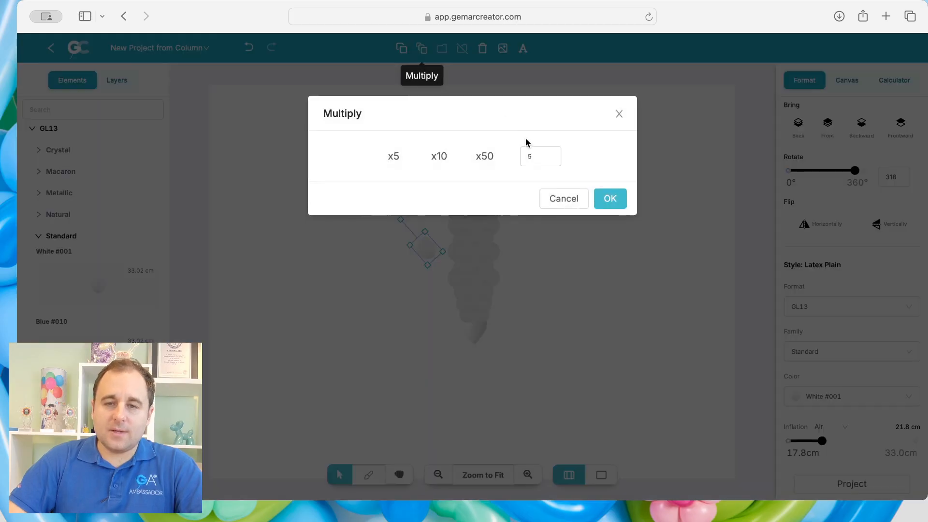
{"action": "type", "text": "3"}
{"action": "key", "text": "BackSpace"}
{"action": "type", "text": "2"}
{"action": "left_click", "coordinate": [609, 199]}
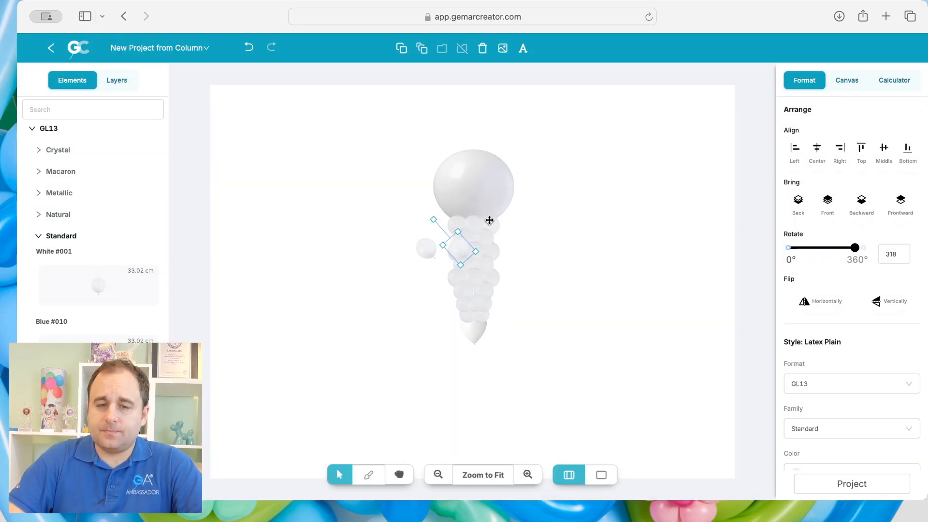
Arrange the GL13 balloons end to end as a three-balloon arm, rotating the balloon nearest the body to 279°.
{"action": "left_click", "coordinate": [418, 227]}
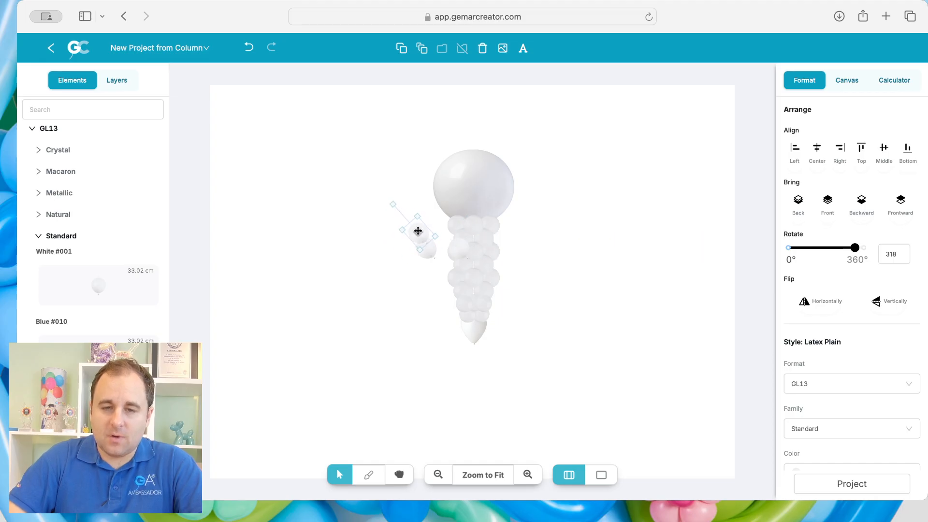
{"action": "left_click_drag", "start_coordinate": [387, 206], "coordinate": [381, 213]}
{"action": "left_click_drag", "start_coordinate": [419, 238], "coordinate": [434, 257]}
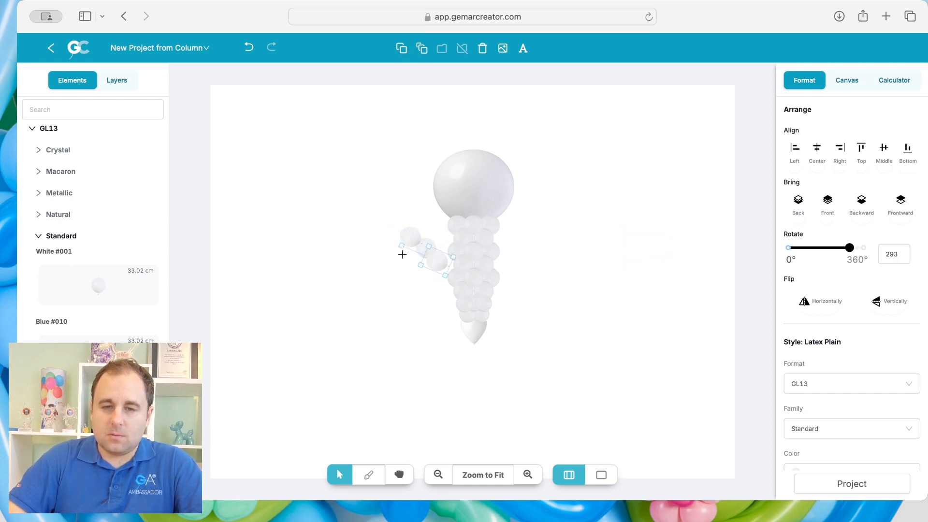
{"action": "left_click_drag", "start_coordinate": [440, 265], "coordinate": [448, 263]}
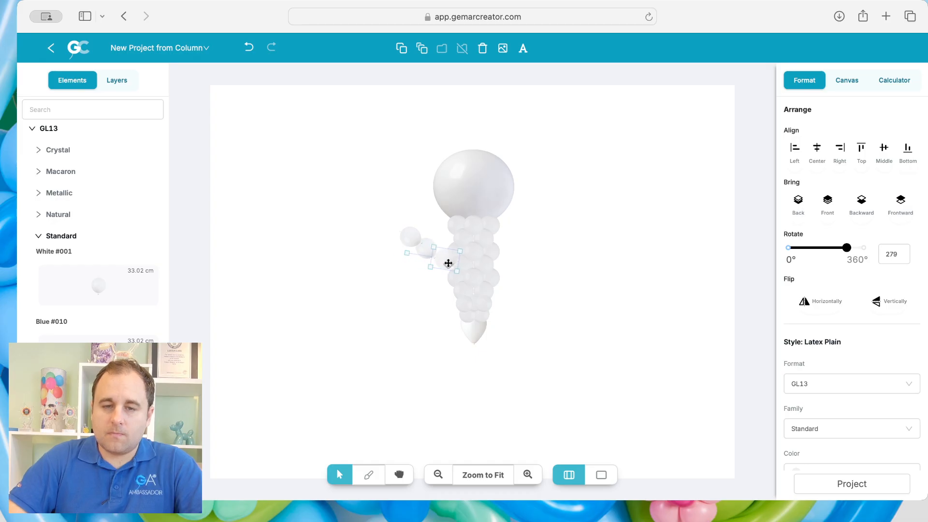
Select the three arm balloons and move them up and left, clear of the column.
{"action": "left_click", "coordinate": [428, 245], "text": "shift"}
{"action": "left_click", "coordinate": [410, 238], "text": "shift"}
{"action": "left_click_drag", "start_coordinate": [426, 253], "coordinate": [356, 224]}
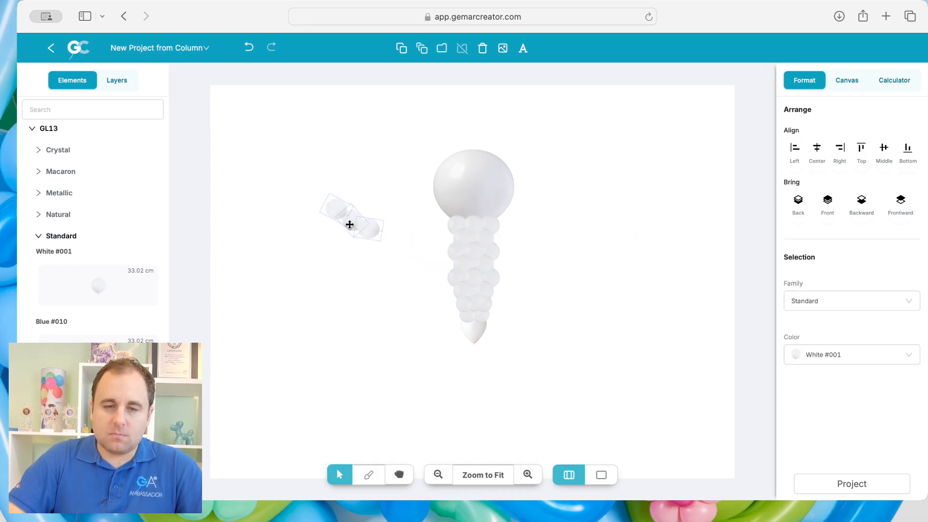
{"action": "left_click", "coordinate": [392, 305]}
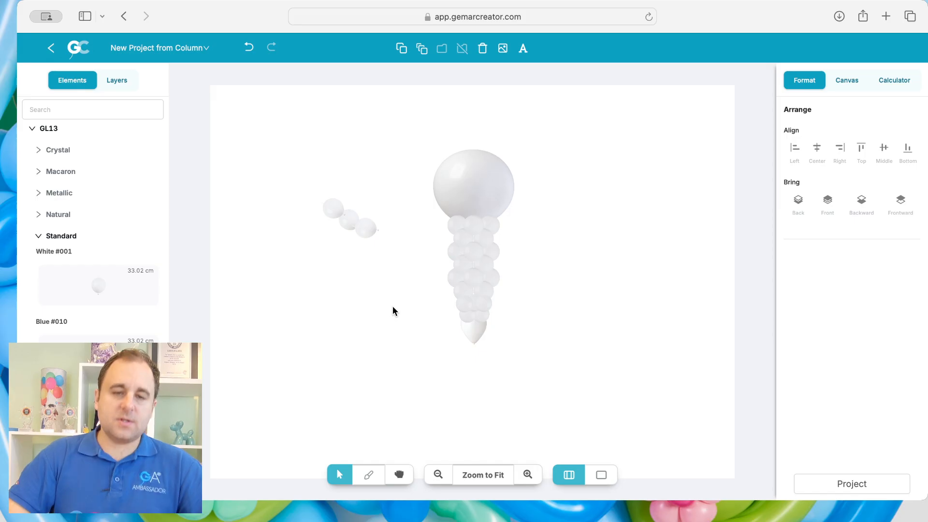
Rotate the arm's outer balloon to line up with the chain, and copy the three-balloon arm to the right of the column.
{"action": "left_click", "coordinate": [335, 208]}
{"action": "left_click", "coordinate": [332, 169]}
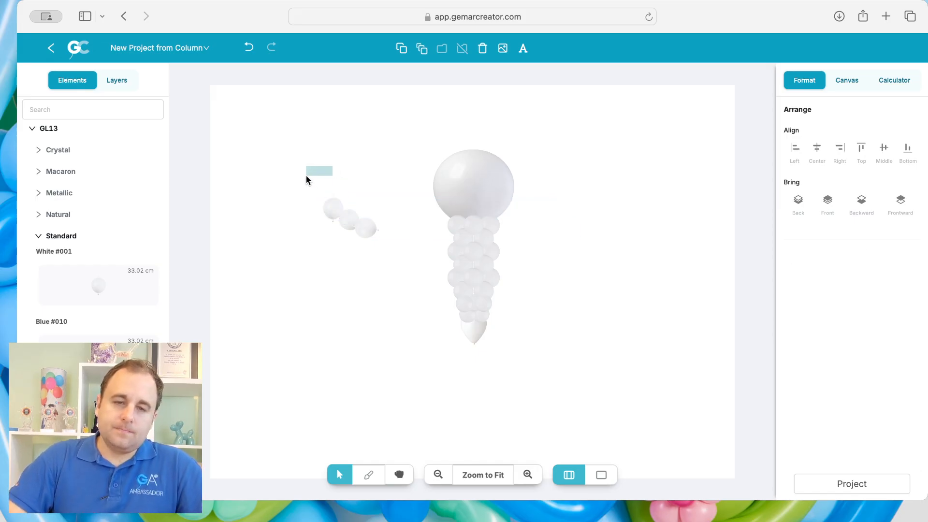
{"action": "left_click", "coordinate": [333, 208]}
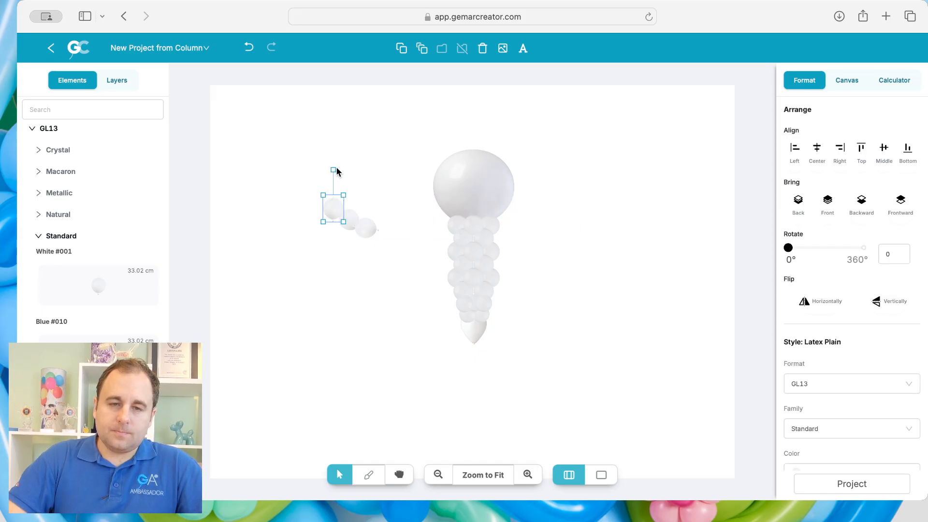
{"action": "left_click_drag", "start_coordinate": [333, 169], "coordinate": [332, 217]}
{"action": "left_click_drag", "start_coordinate": [312, 180], "coordinate": [581, 271]}
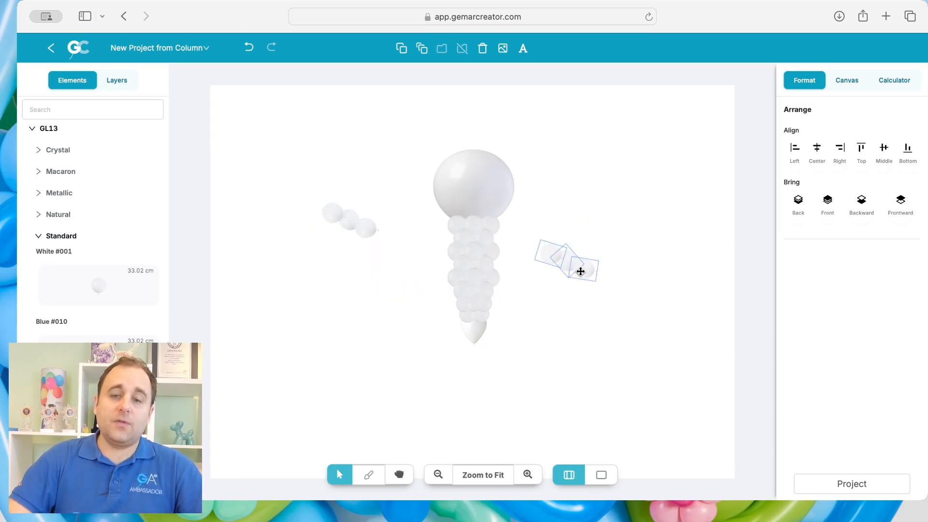
Add a pair of A50 Standard White #001 balloons in top view at the inner end of the left arm.
{"action": "left_click", "coordinate": [188, 169]}
{"action": "scroll", "coordinate": [72, 155], "scroll_direction": "up", "scroll_amount": 10}
{"action": "left_click", "coordinate": [46, 135]}
{"action": "left_click", "coordinate": [43, 138]}
{"action": "left_click", "coordinate": [45, 155]}
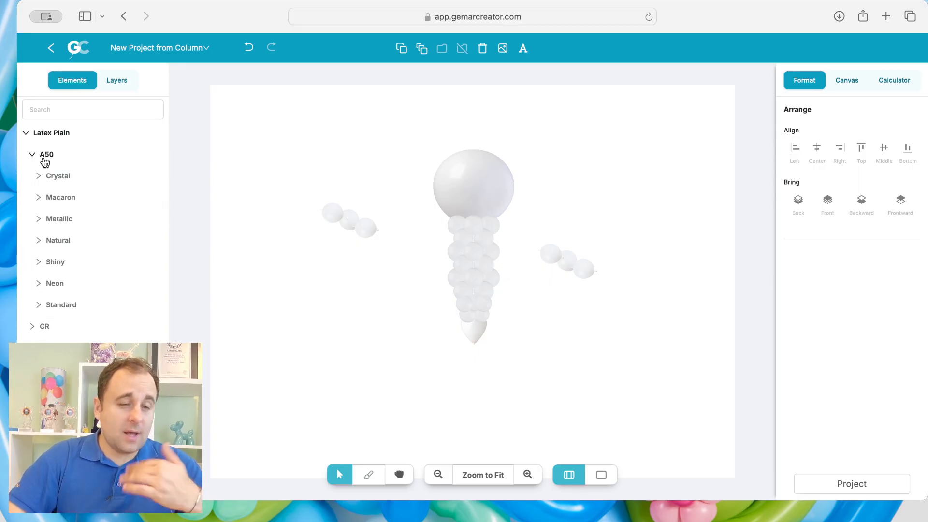
{"action": "left_click", "coordinate": [59, 178]}
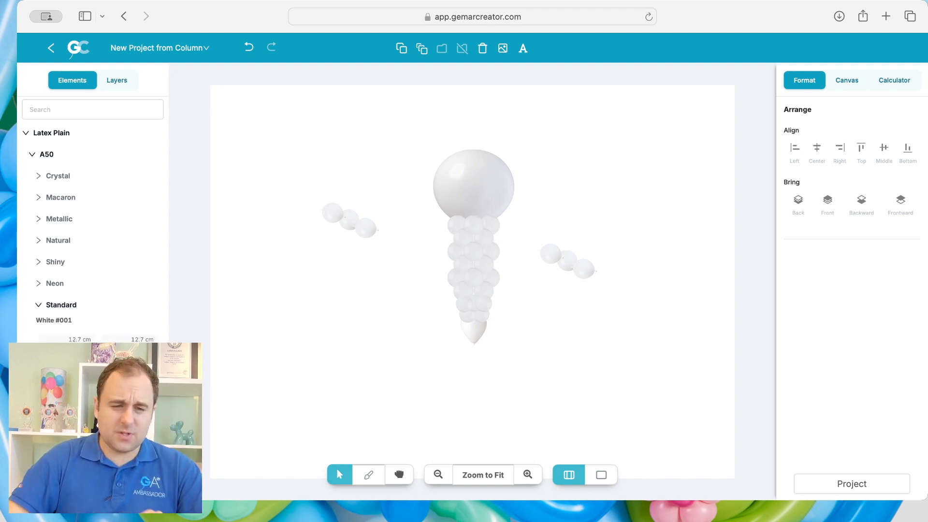
{"action": "left_click", "coordinate": [130, 356]}
{"action": "left_click_drag", "start_coordinate": [472, 280], "coordinate": [380, 232]}
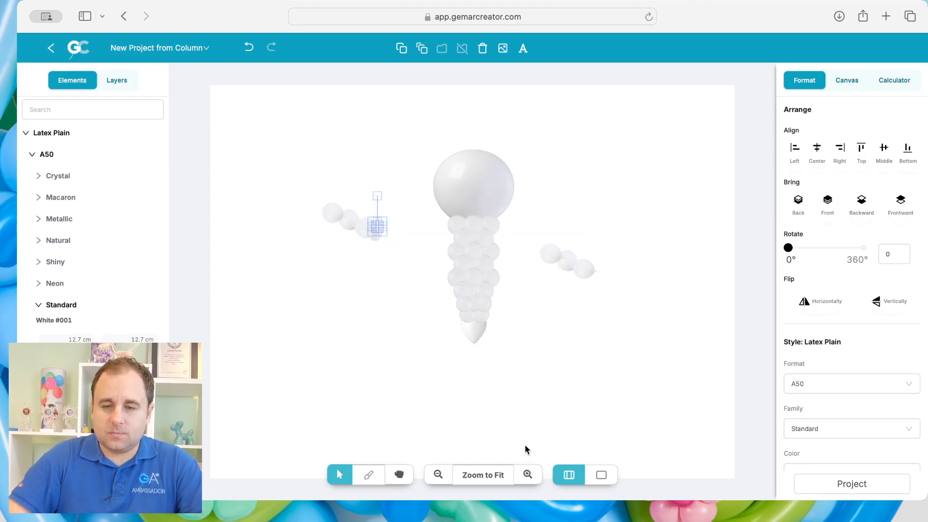
Place copies of the A50 balloon pair over the two joints between the left arm's GL13 balloons.
{"action": "left_click", "coordinate": [528, 475]}
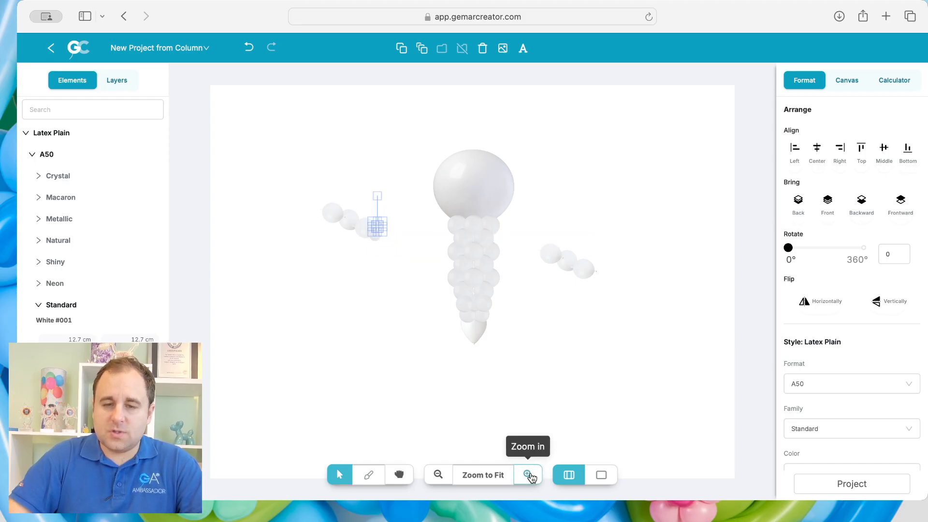
{"action": "left_click", "coordinate": [294, 269]}
{"action": "left_click_drag", "start_coordinate": [299, 256], "coordinate": [437, 343]}
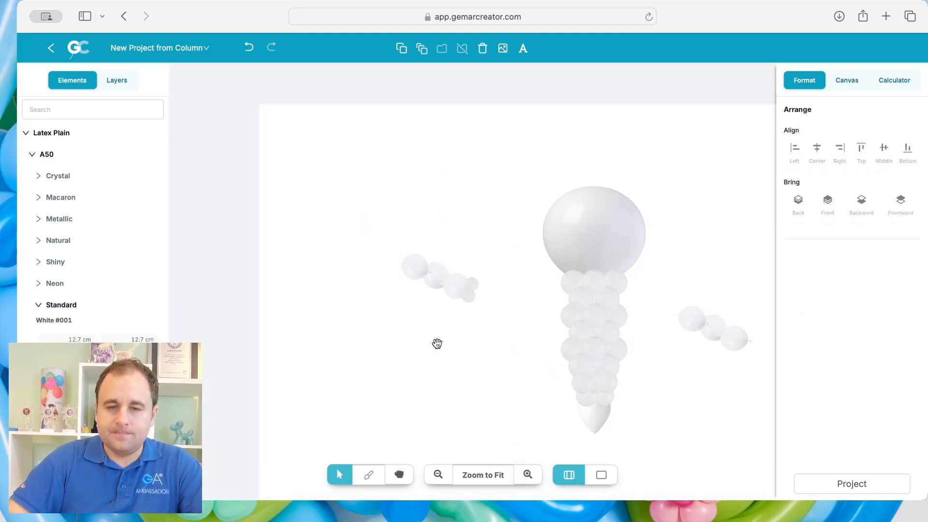
{"action": "left_click", "coordinate": [476, 289]}
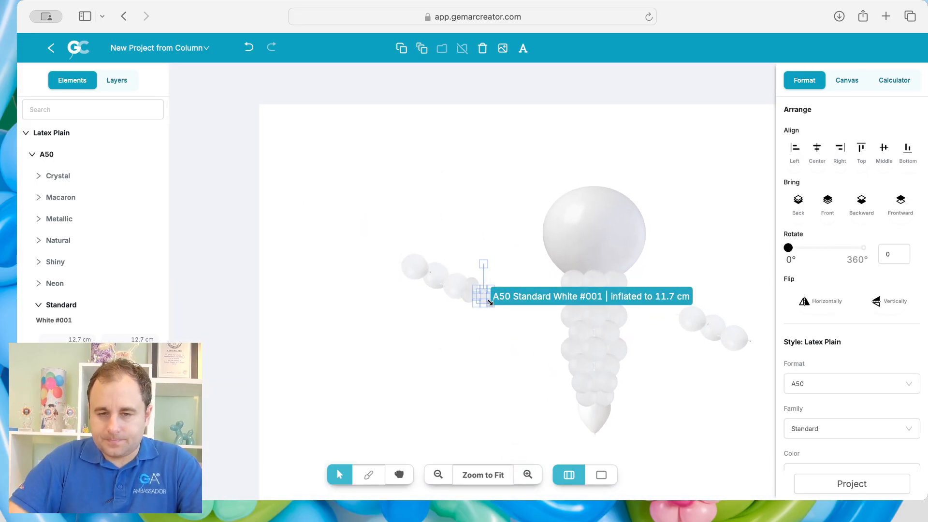
{"action": "left_click_drag", "start_coordinate": [471, 286], "coordinate": [433, 286]}
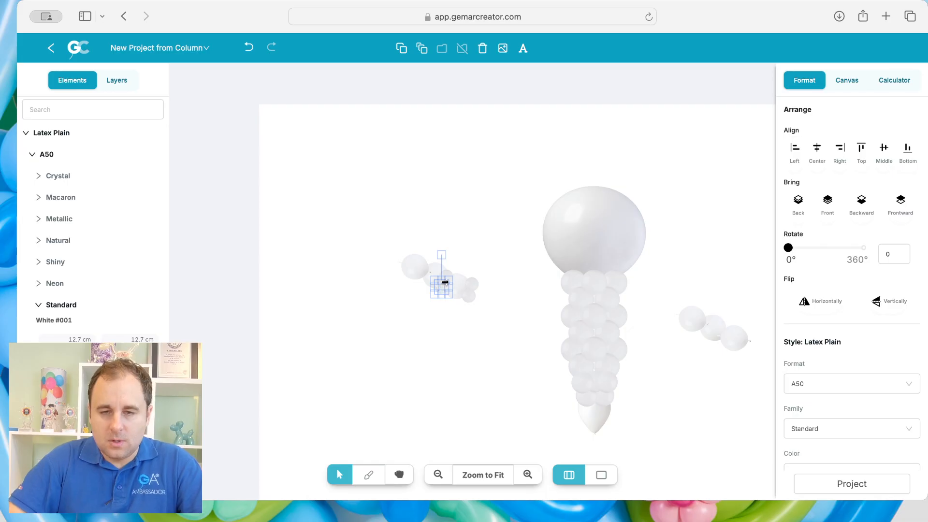
{"action": "left_click", "coordinate": [446, 276], "text": "shift"}
{"action": "left_click_drag", "start_coordinate": [451, 281], "coordinate": [426, 264]}
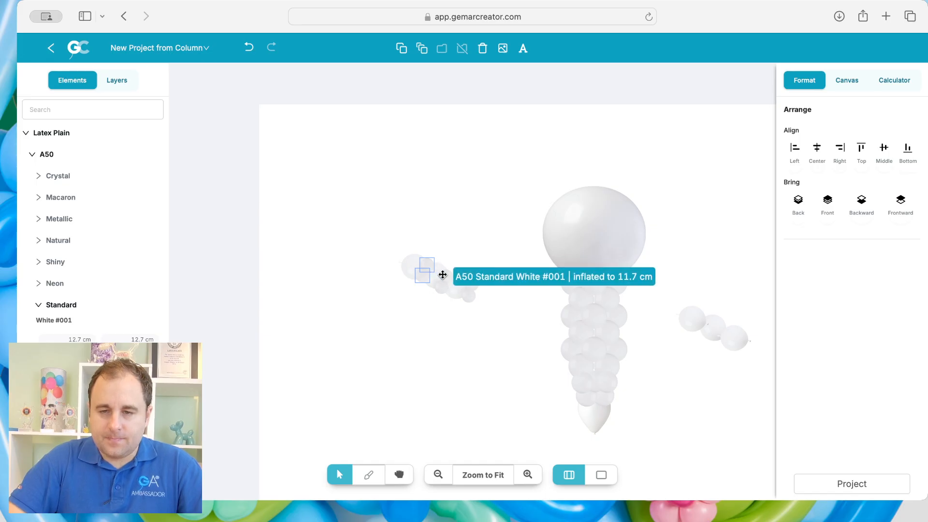
Select the left arm's small A50 balloons and copy them onto the matching spots of the right arm.
{"action": "left_click", "coordinate": [443, 275], "text": "shift"}
{"action": "left_click", "coordinate": [441, 288], "text": "shift"}
{"action": "left_click", "coordinate": [468, 294], "text": "shift"}
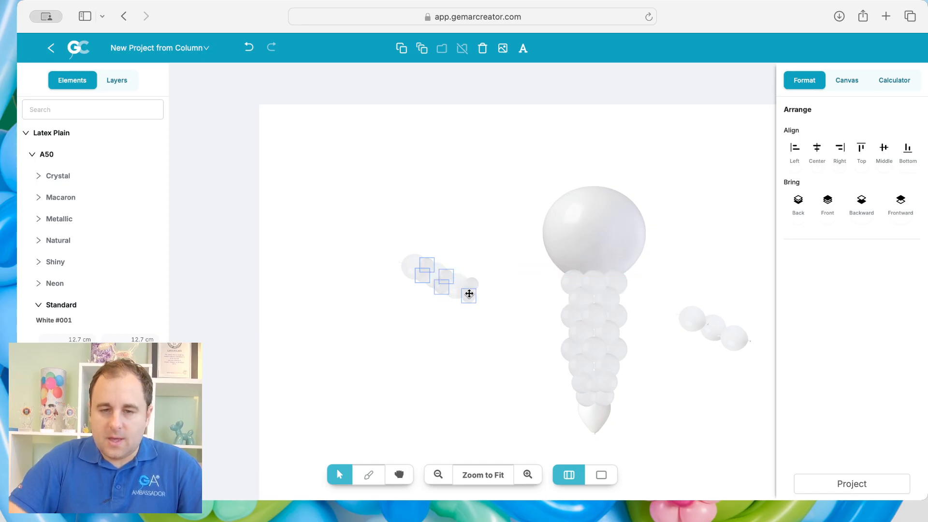
{"action": "left_click_drag", "start_coordinate": [479, 285], "coordinate": [729, 330]}
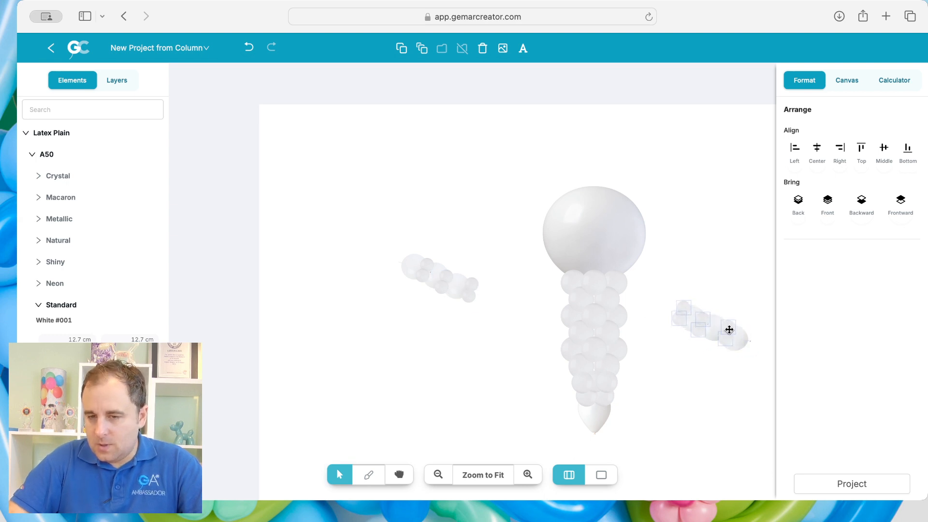
Group the right arm's balloons and attach the arm to the right side of the column.
{"action": "left_click", "coordinate": [735, 370]}
{"action": "left_click_drag", "start_coordinate": [750, 375], "coordinate": [640, 199]}
{"action": "left_click", "coordinate": [752, 377]}
{"action": "left_click_drag", "start_coordinate": [752, 378], "coordinate": [655, 321]}
{"action": "left_click", "coordinate": [441, 48]}
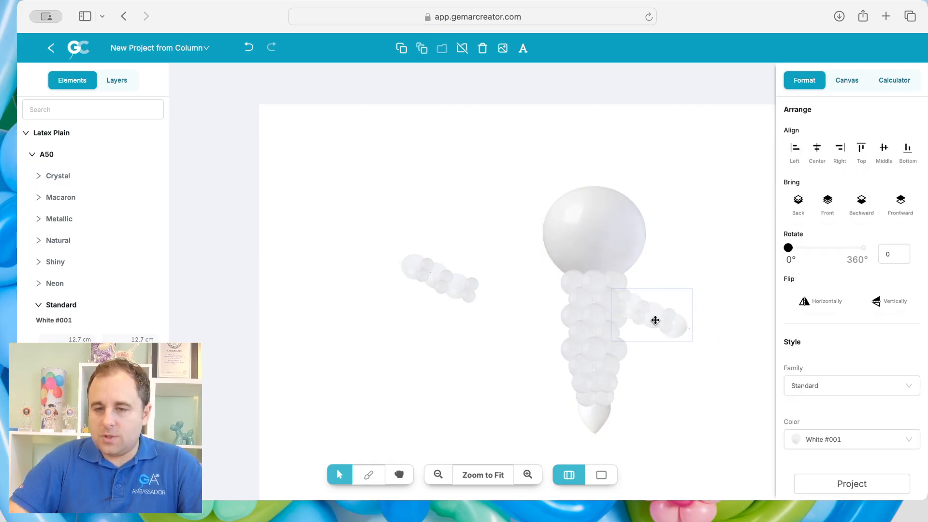
Group the left arm's balloons and attach the arm to the left side of the column.
{"action": "left_click_drag", "start_coordinate": [369, 235], "coordinate": [542, 290]}
{"action": "left_click", "coordinate": [442, 48]}
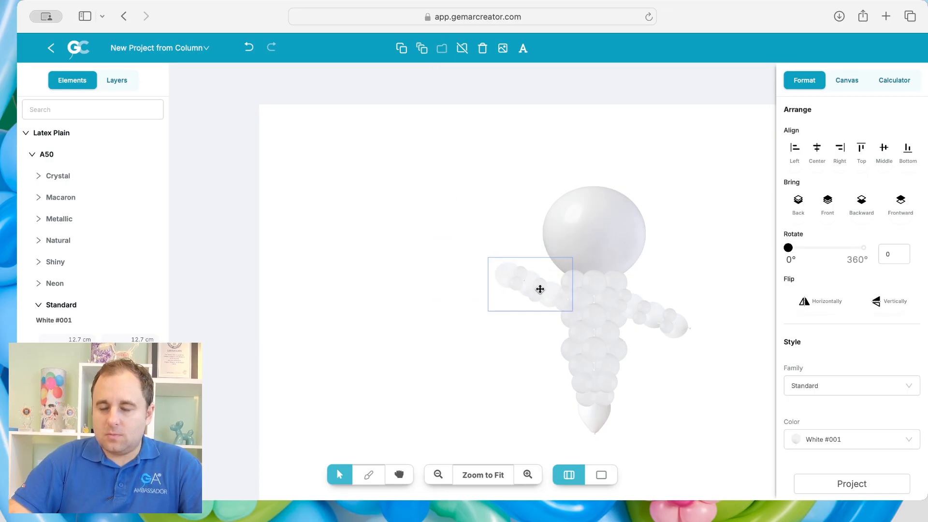
Nudge the two grouped arms slightly upward to refine how they meet the sides of the body.
{"action": "left_click", "coordinate": [400, 251]}
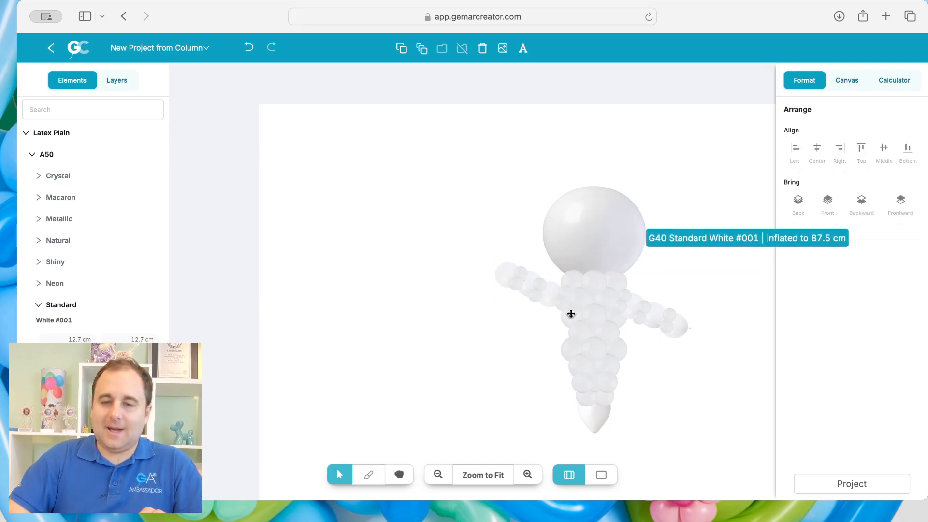
{"action": "left_click", "coordinate": [546, 301]}
{"action": "left_click", "coordinate": [660, 327]}
{"action": "left_click", "coordinate": [661, 392]}
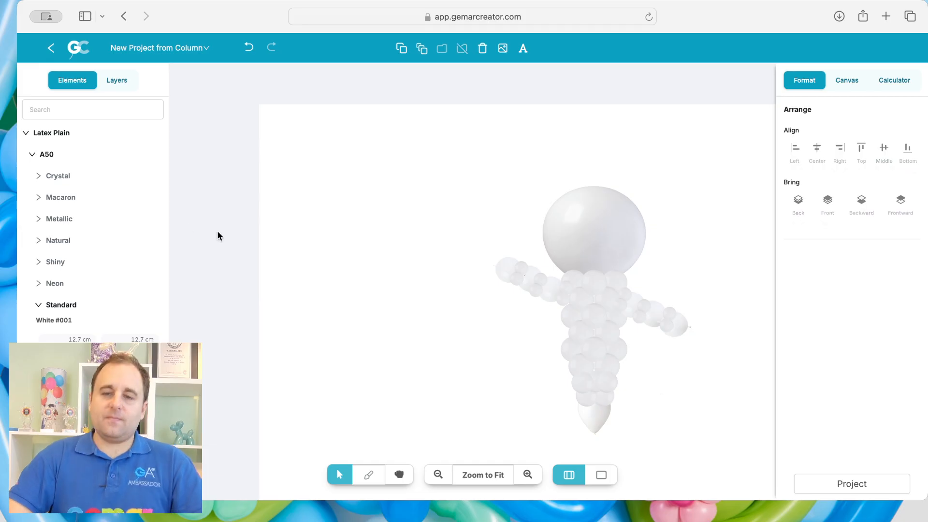
Shift the outer balloons of the wide middle row inward to smooth the body's taper.
{"action": "left_click", "coordinate": [570, 351]}
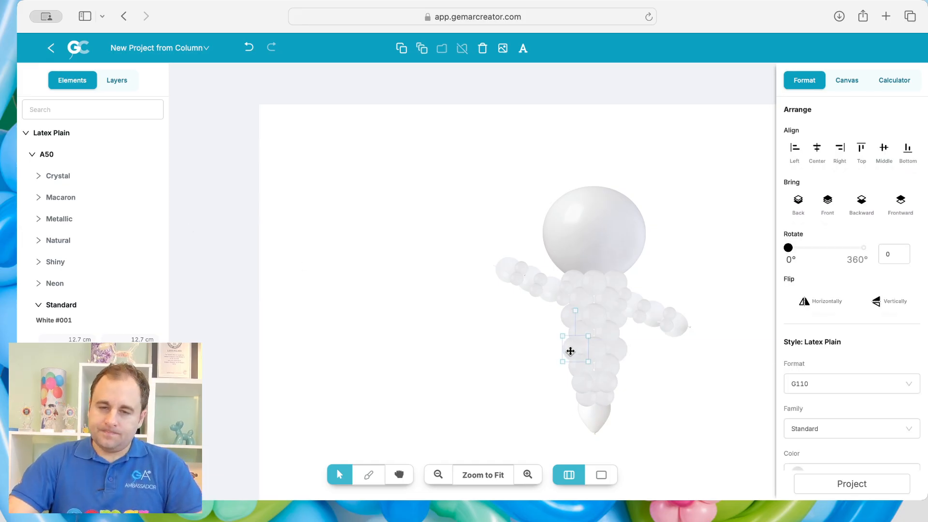
{"action": "left_click", "coordinate": [621, 356]}
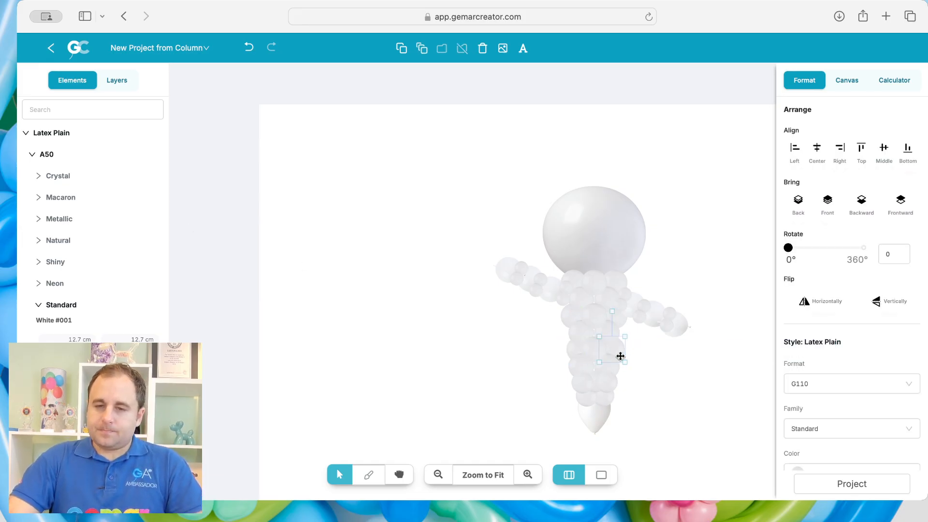
{"action": "left_click", "coordinate": [391, 328]}
Add the black smiling face image, set its width to 200 cm, and shrink it to about 59 cm over the head.
{"action": "left_click", "coordinate": [502, 48]}
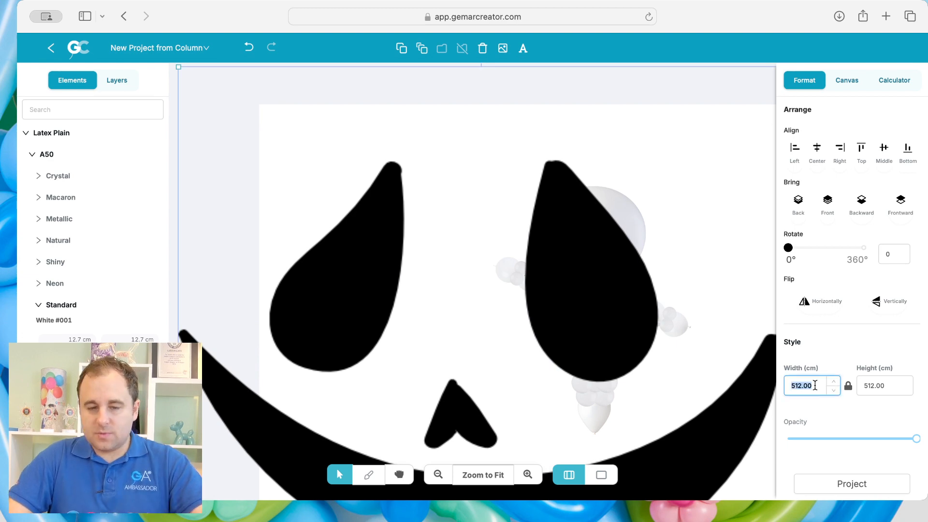
{"action": "type", "text": "200"}
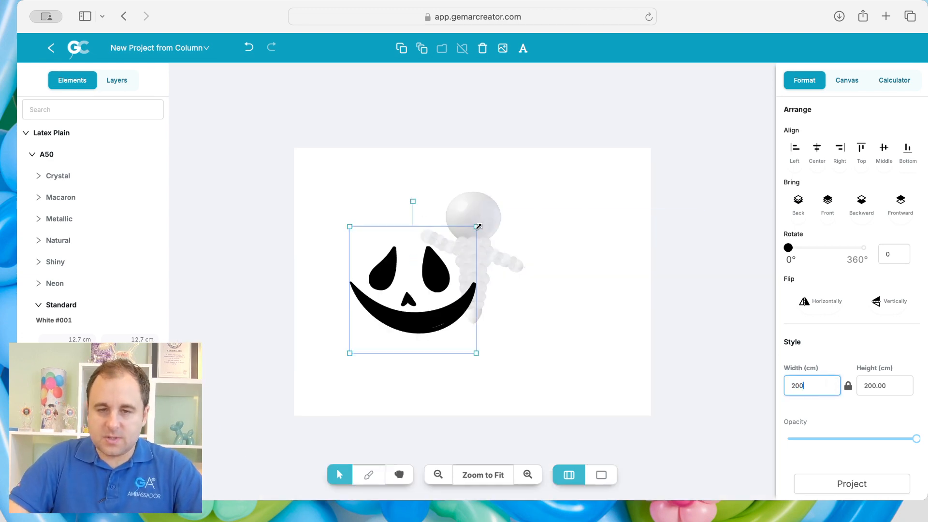
{"action": "key", "text": "Return"}
{"action": "left_click_drag", "start_coordinate": [446, 265], "coordinate": [471, 218]}
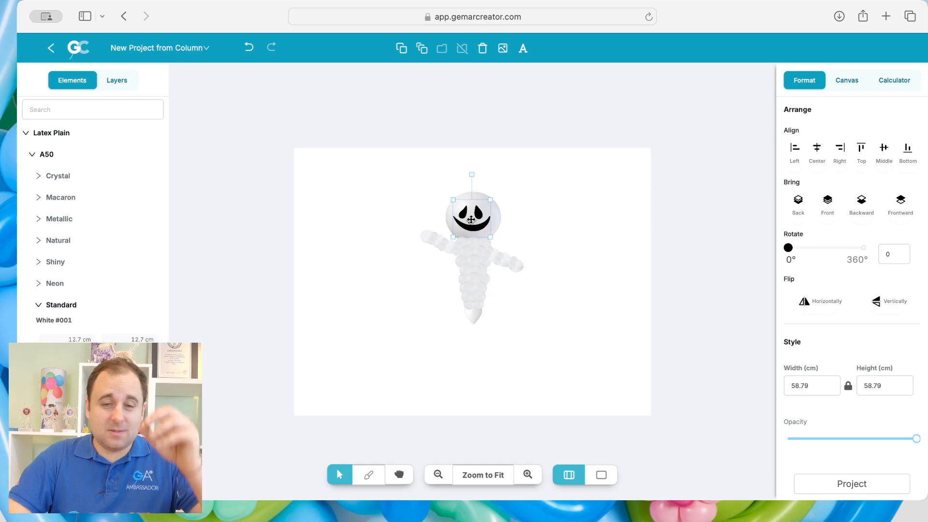
{"action": "left_click", "coordinate": [548, 337]}
Duplicate the complete ghost figure and place the copy in the lower left of the canvas.
{"action": "left_click_drag", "start_coordinate": [566, 347], "coordinate": [408, 160]}
{"action": "left_click_drag", "start_coordinate": [460, 192], "coordinate": [368, 285]}
{"action": "left_click", "coordinate": [429, 327]}
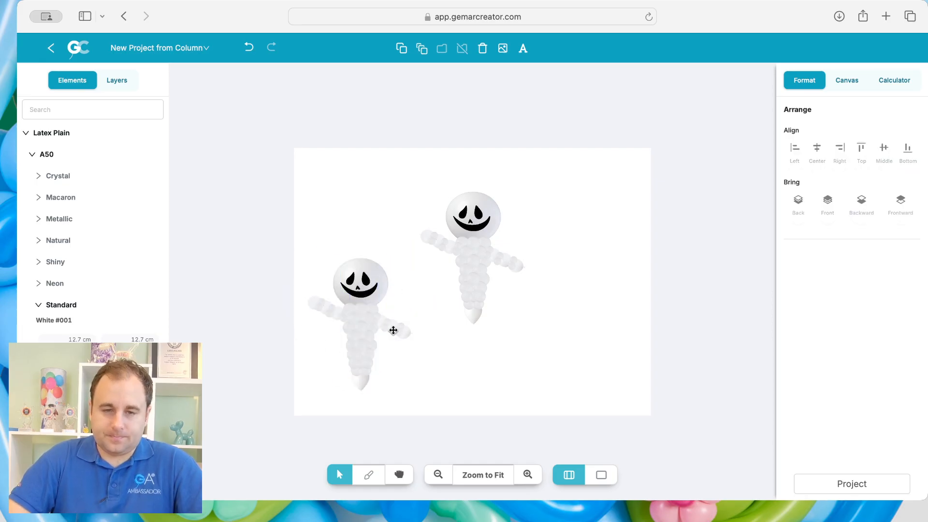
Ungroup both arms of the copied ghost.
{"action": "left_click", "coordinate": [393, 330]}
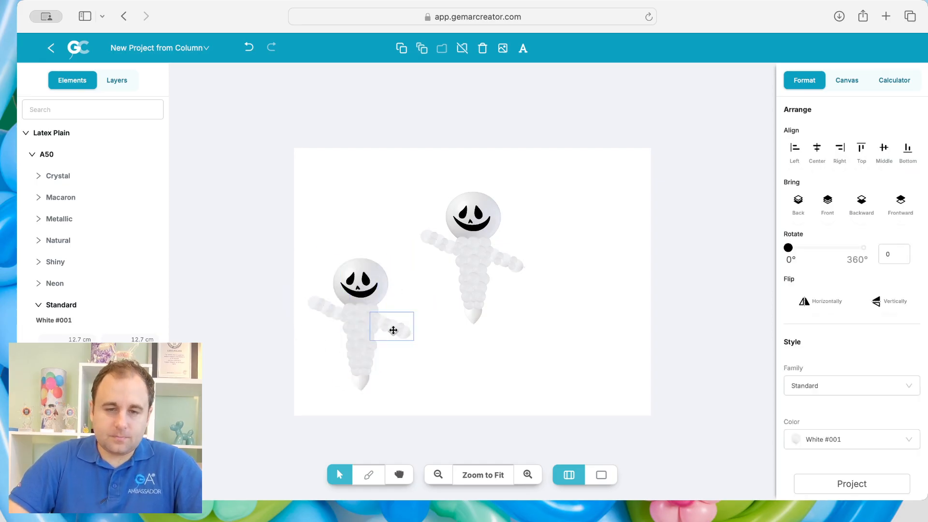
{"action": "left_click", "coordinate": [325, 307]}
{"action": "left_click", "coordinate": [473, 47]}
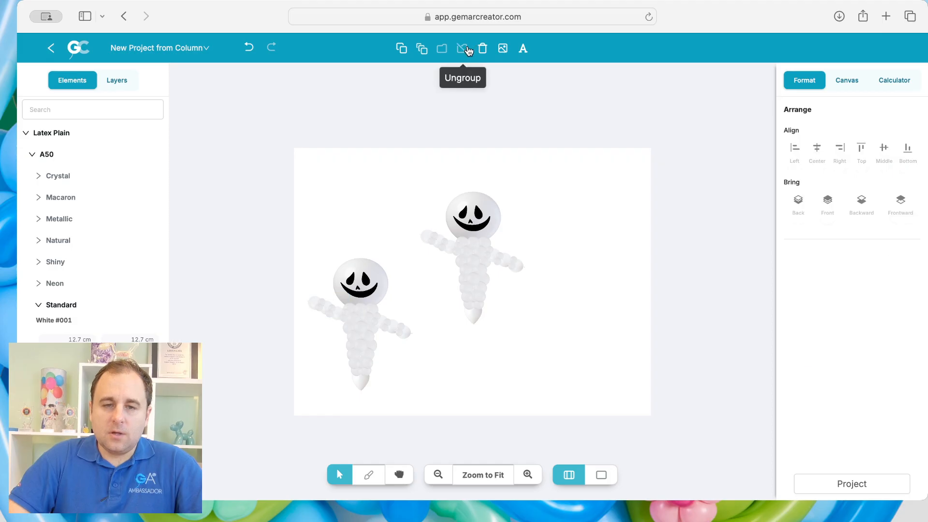
Group all parts of the copied ghost and flip the group horizontally.
{"action": "left_click_drag", "start_coordinate": [306, 253], "coordinate": [410, 390]}
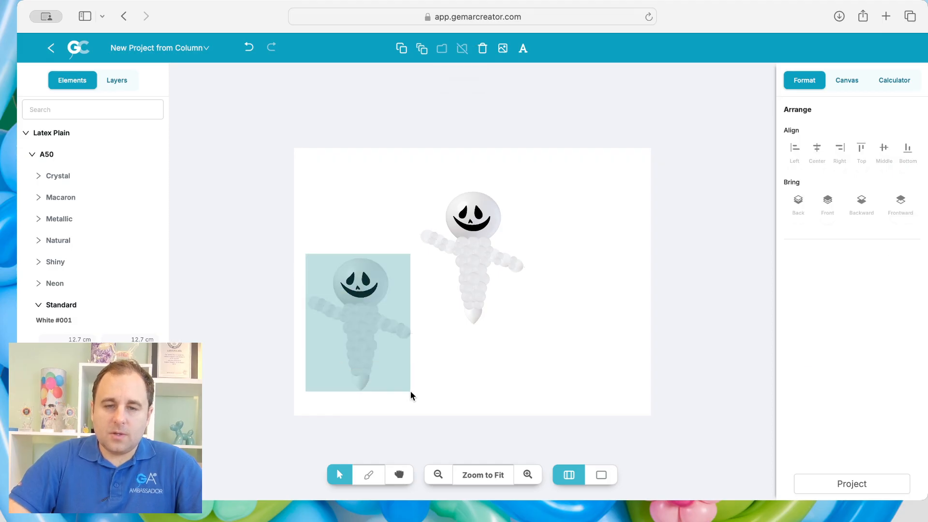
{"action": "left_click", "coordinate": [444, 48]}
{"action": "left_click", "coordinate": [821, 304]}
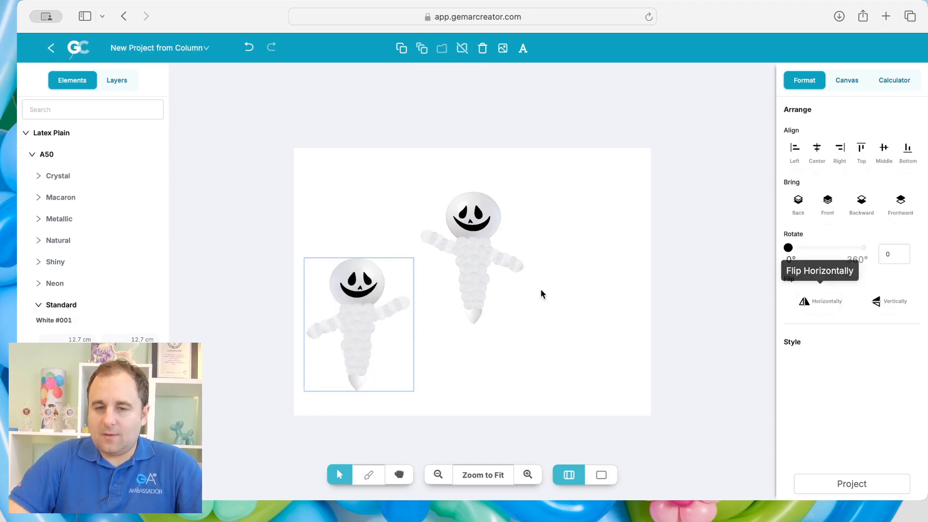
Move the original ghost to the right side of the canvas and raise the flipped copy level with it.
{"action": "left_click_drag", "start_coordinate": [396, 190], "coordinate": [566, 323]}
{"action": "left_click_drag", "start_coordinate": [476, 240], "coordinate": [576, 286]}
{"action": "left_click_drag", "start_coordinate": [340, 333], "coordinate": [351, 315]}
{"action": "left_click", "coordinate": [482, 329]}
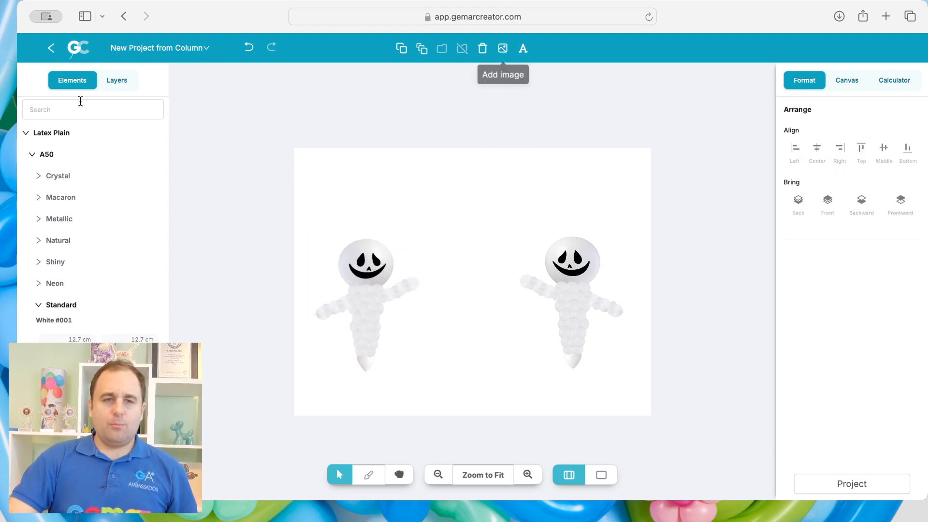
{"action": "left_click", "coordinate": [55, 136]}
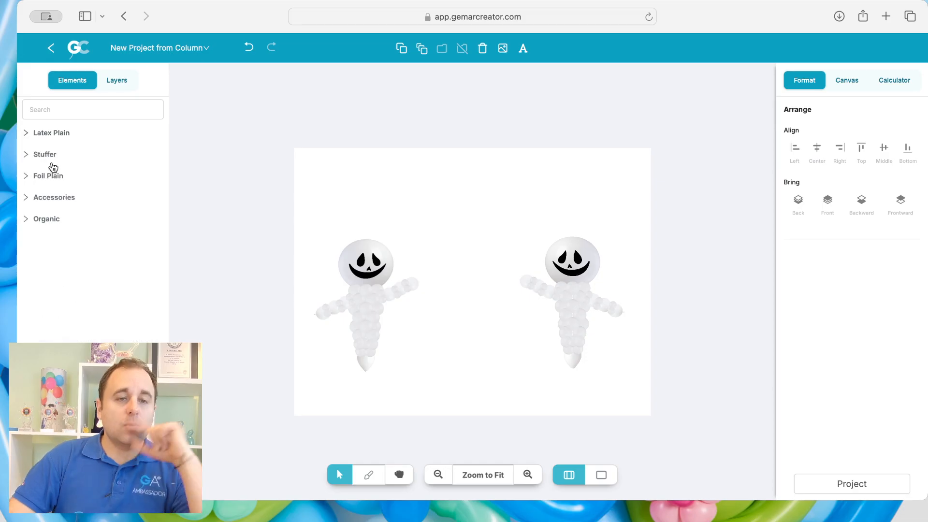
{"action": "left_click", "coordinate": [39, 219]}
{"action": "scroll", "coordinate": [97, 314], "scroll_direction": "down", "scroll_amount": 5}
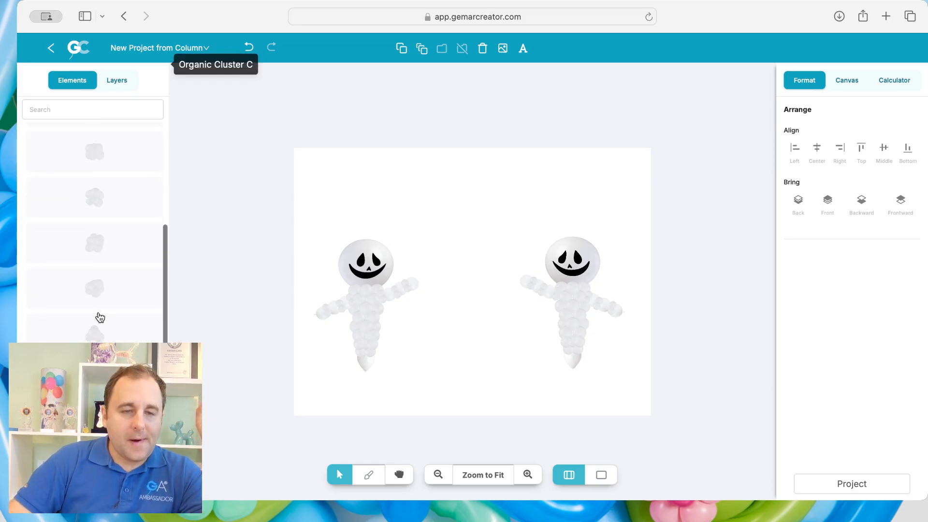
{"action": "scroll", "coordinate": [97, 313], "scroll_direction": "up", "scroll_amount": 5}
{"action": "left_click", "coordinate": [47, 217]}
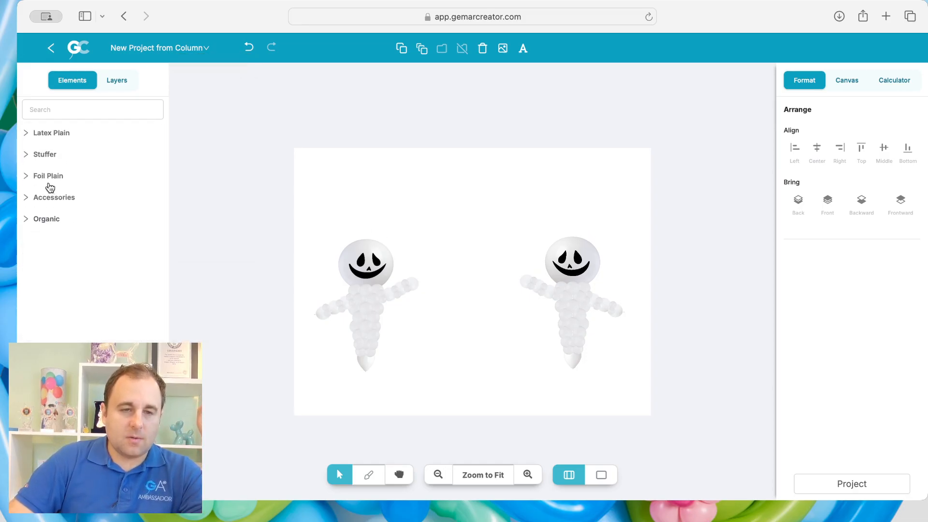
Add a silver foil letter B from the 1020 plain foil letters to the canvas.
{"action": "left_click", "coordinate": [50, 178]}
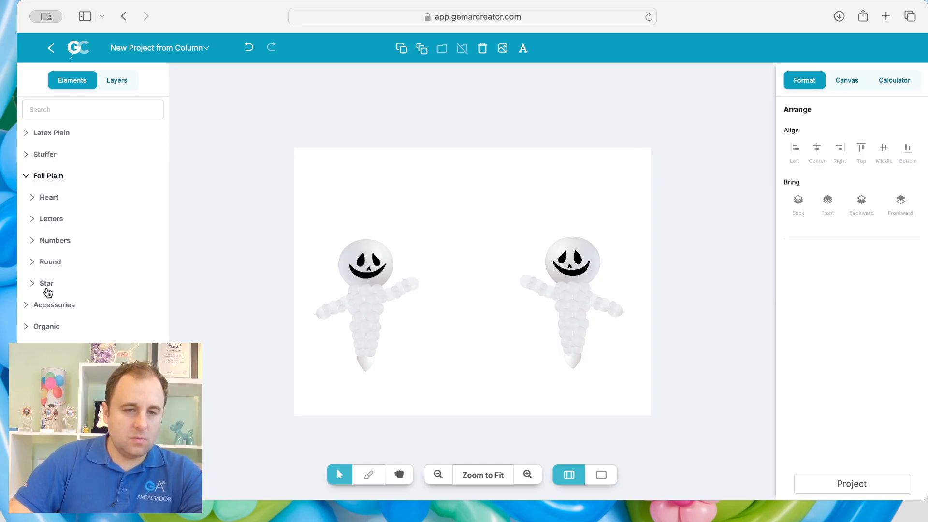
{"action": "left_click", "coordinate": [52, 220]}
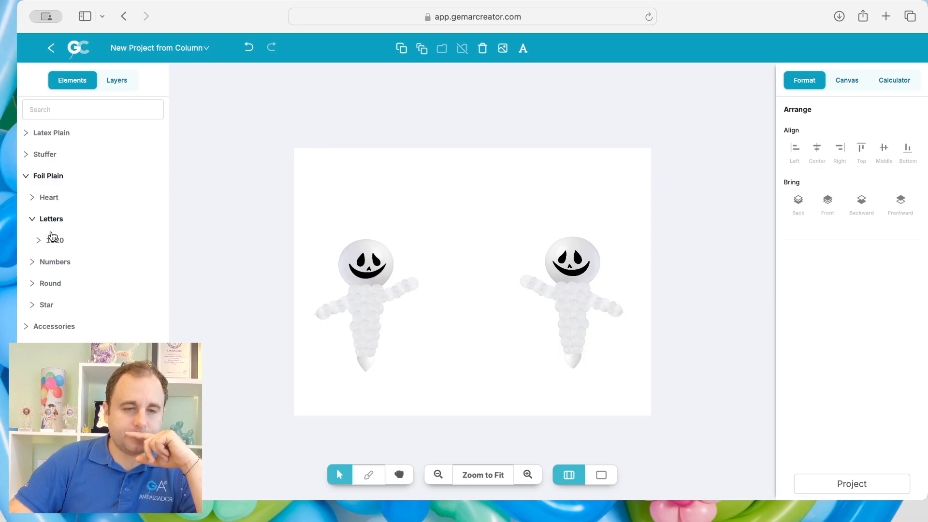
{"action": "left_click", "coordinate": [52, 240]}
{"action": "scroll", "coordinate": [52, 243], "scroll_direction": "down", "scroll_amount": 5}
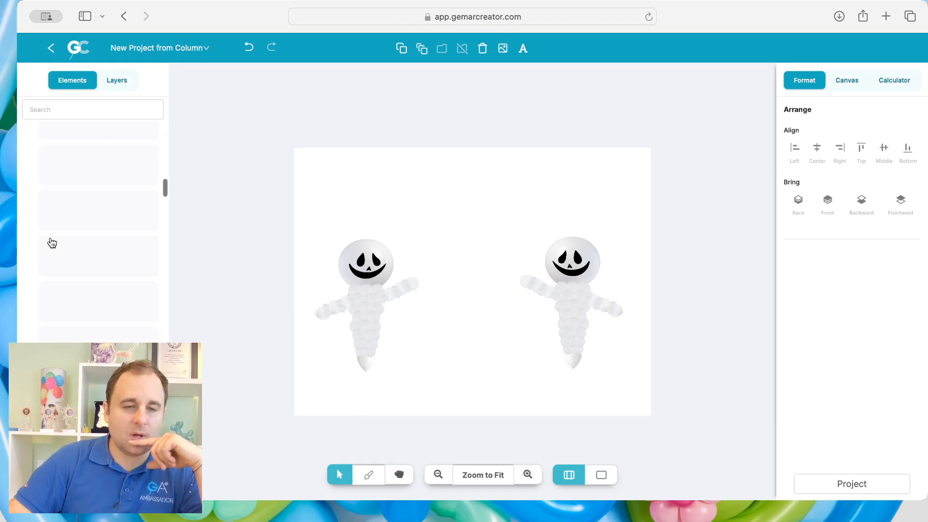
{"action": "scroll", "coordinate": [53, 242], "scroll_direction": "down", "scroll_amount": 5}
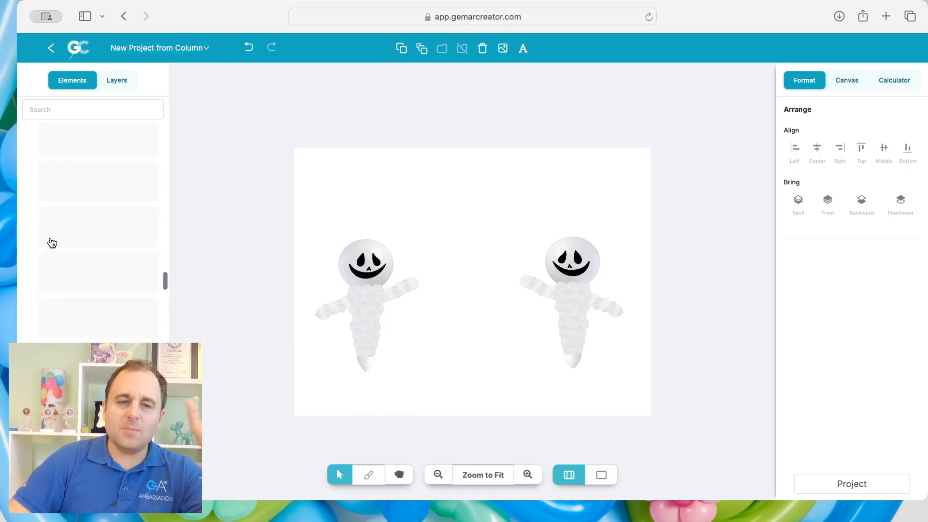
{"action": "scroll", "coordinate": [53, 243], "scroll_direction": "down", "scroll_amount": 3}
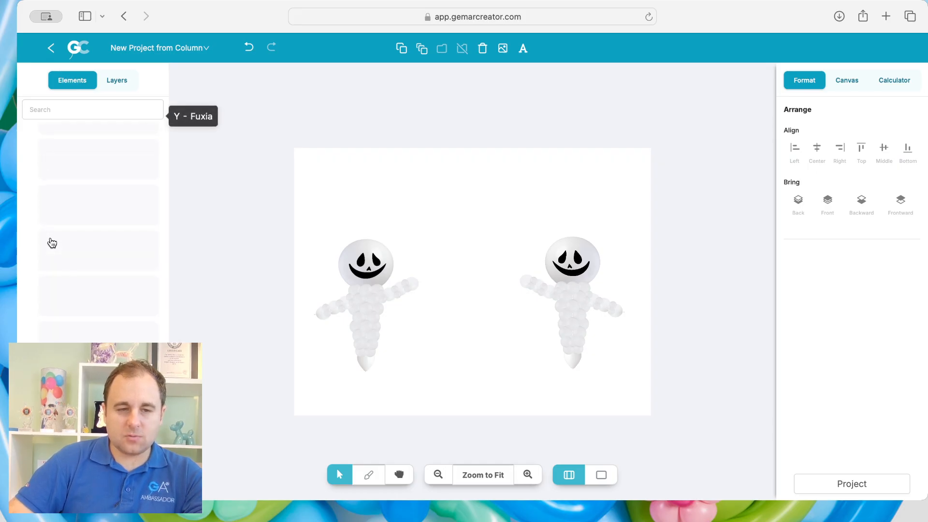
{"action": "scroll", "coordinate": [52, 243], "scroll_direction": "down", "scroll_amount": 5}
{"action": "scroll", "coordinate": [52, 241], "scroll_direction": "up", "scroll_amount": 3}
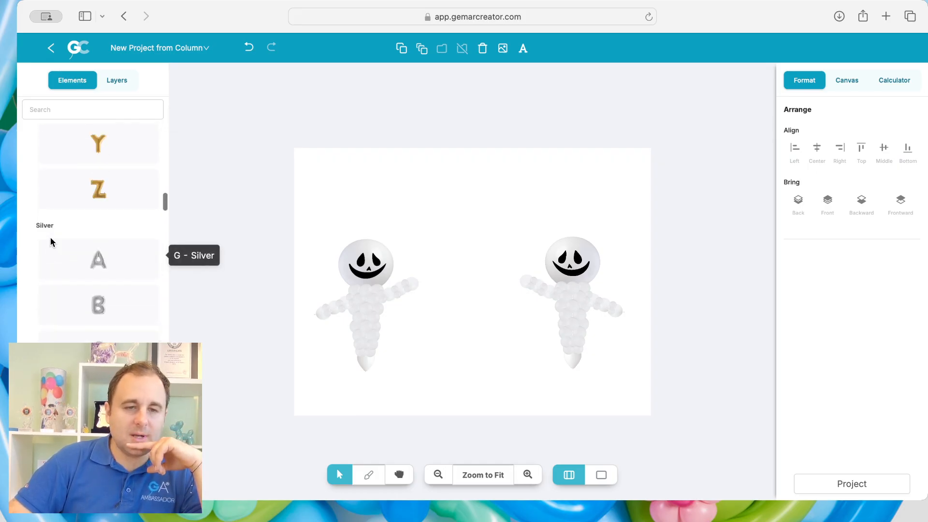
{"action": "scroll", "coordinate": [51, 240], "scroll_direction": "up", "scroll_amount": 3}
{"action": "scroll", "coordinate": [51, 239], "scroll_direction": "down", "scroll_amount": 5}
{"action": "scroll", "coordinate": [51, 239], "scroll_direction": "up", "scroll_amount": 1}
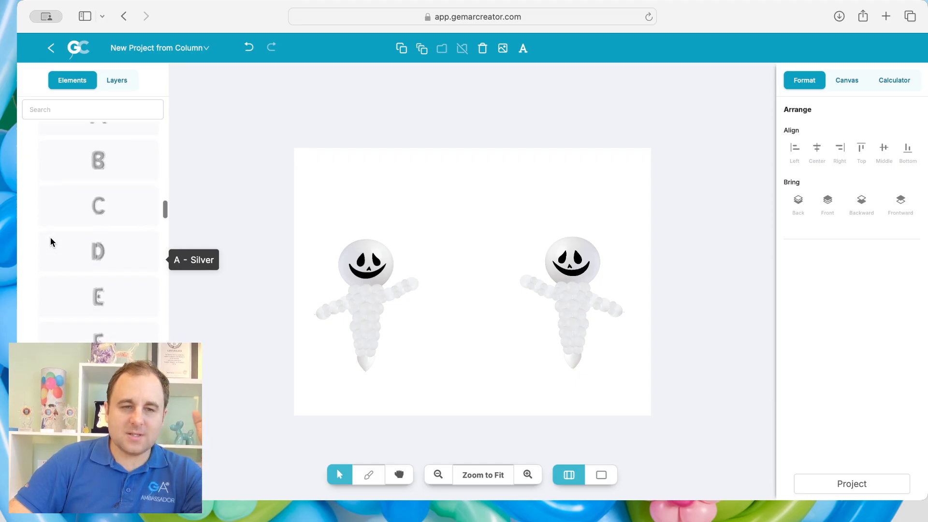
{"action": "left_click", "coordinate": [98, 144]}
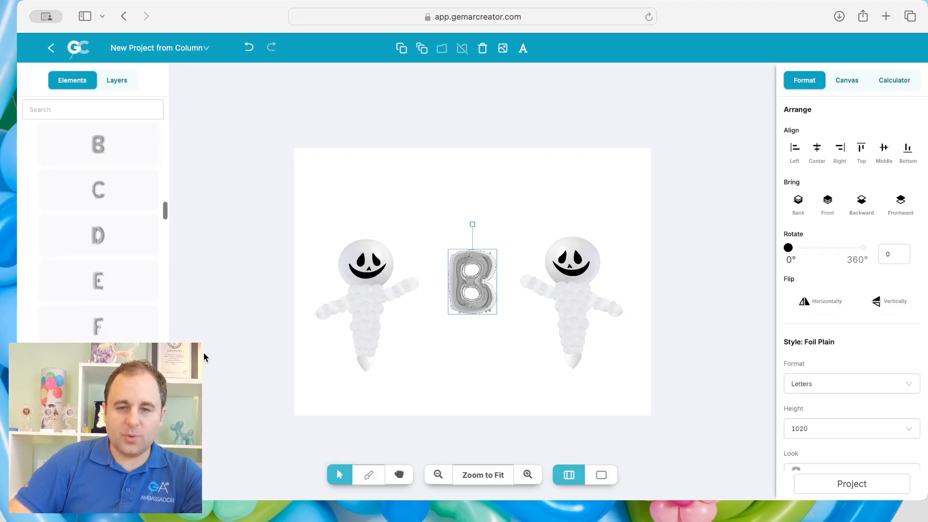
Add two silver foil letter O balloons and place them side by side above the B.
{"action": "scroll", "coordinate": [128, 340], "scroll_direction": "down", "scroll_amount": 2}
{"action": "scroll", "coordinate": [128, 341], "scroll_direction": "down", "scroll_amount": 5}
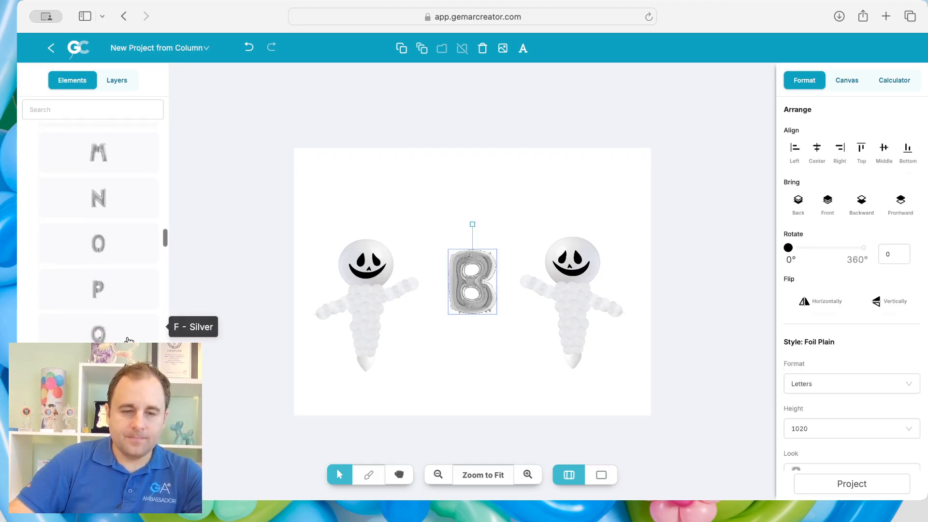
{"action": "left_click", "coordinate": [103, 261]}
{"action": "left_click_drag", "start_coordinate": [483, 288], "coordinate": [554, 198]}
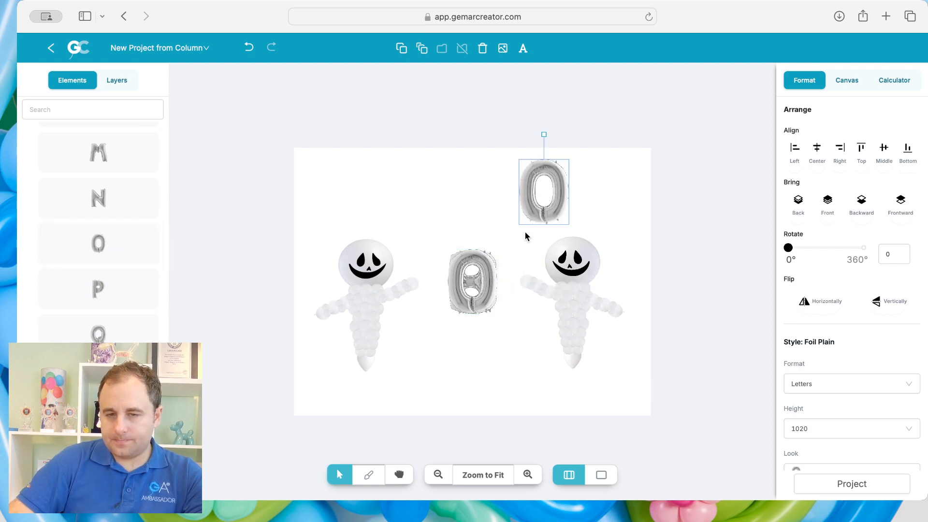
{"action": "left_click_drag", "start_coordinate": [482, 281], "coordinate": [474, 183]}
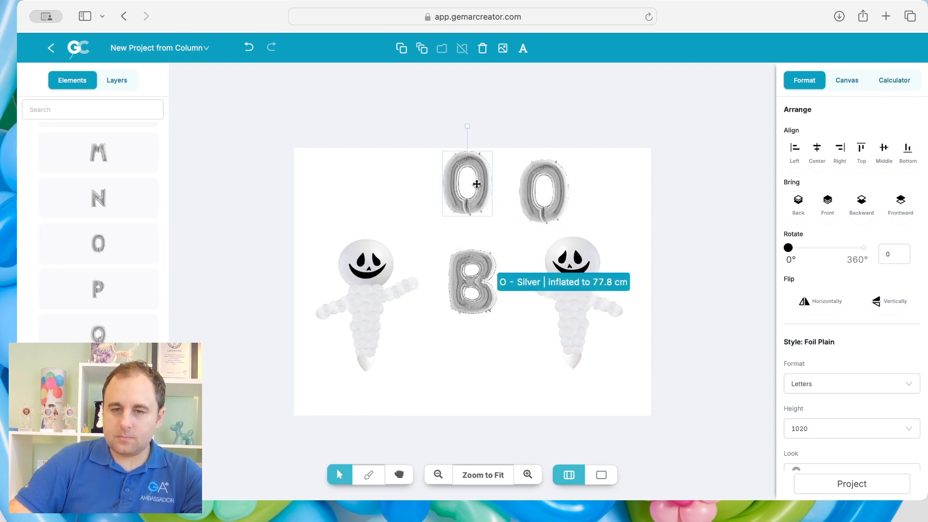
Shift the B and the left ghost slightly left, and set the canvas width to 700 cm.
{"action": "left_click", "coordinate": [471, 286]}
{"action": "left_click_drag", "start_coordinate": [389, 311], "coordinate": [379, 326]}
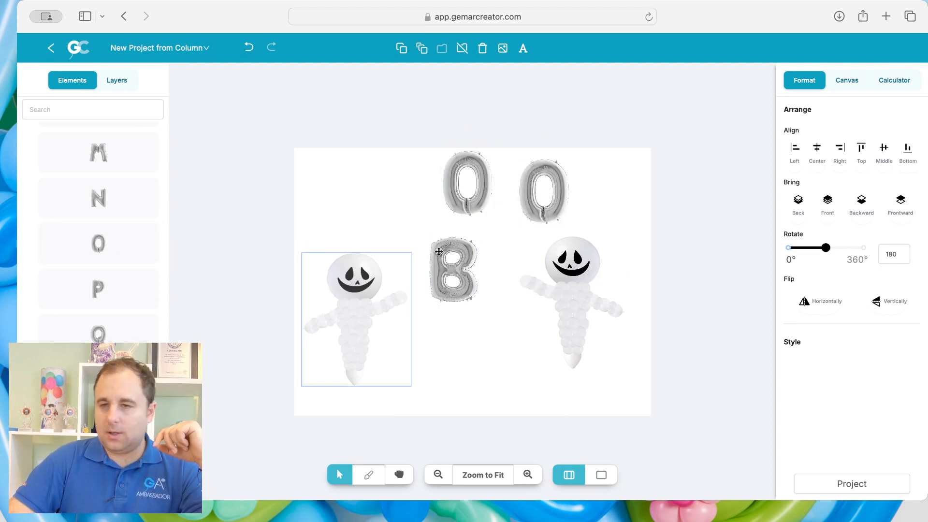
{"action": "left_click", "coordinate": [847, 80]}
{"action": "left_click", "coordinate": [812, 155]}
{"action": "double_click", "coordinate": [810, 148]}
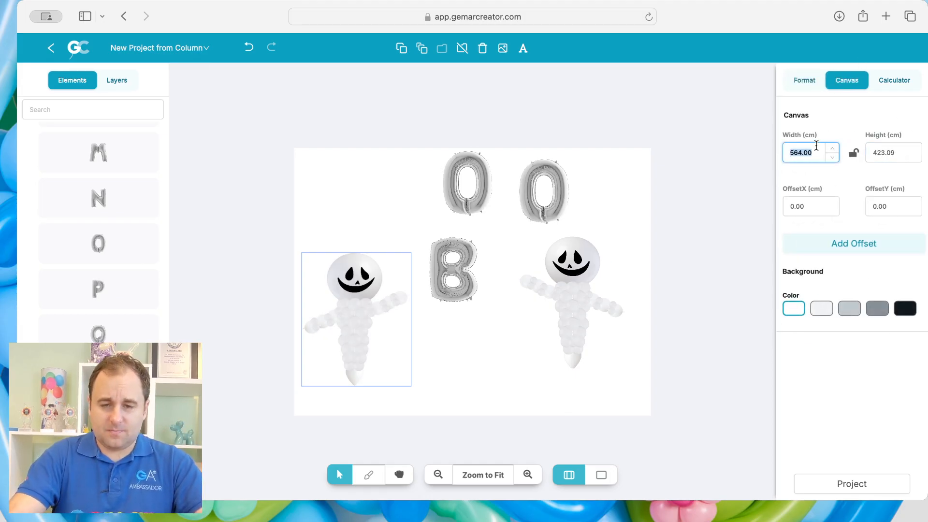
{"action": "type", "text": "700"}
Spread the two ghosts toward opposite sides of the canvas and move the B up beside the left ghost.
{"action": "left_click_drag", "start_coordinate": [329, 314], "coordinate": [311, 321]}
{"action": "left_click_drag", "start_coordinate": [442, 274], "coordinate": [411, 259]}
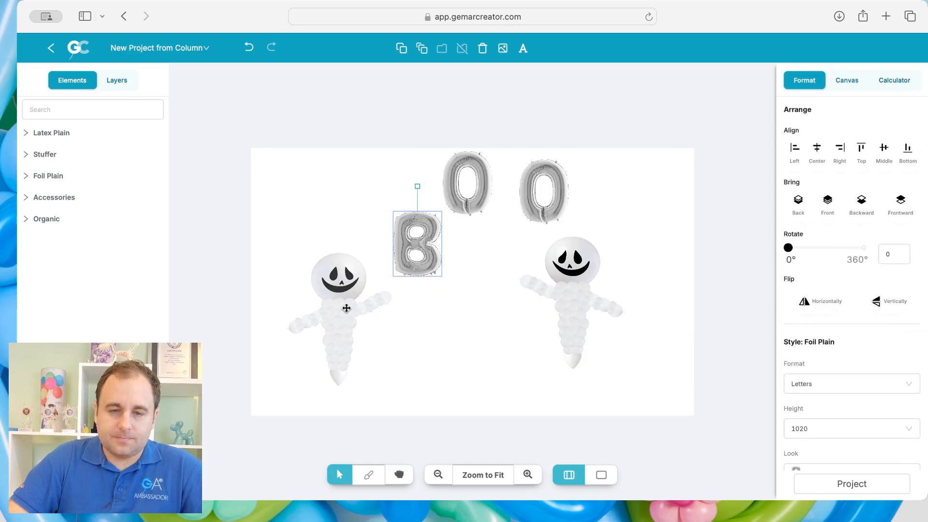
{"action": "left_click_drag", "start_coordinate": [343, 302], "coordinate": [327, 307]}
{"action": "left_click_drag", "start_coordinate": [669, 400], "coordinate": [516, 237]}
{"action": "left_click_drag", "start_coordinate": [559, 284], "coordinate": [603, 298]}
{"action": "left_click", "coordinate": [509, 331]}
Tilt the B slightly counter-clockwise and place the first O upright beside it between the ghosts.
{"action": "left_click_drag", "start_coordinate": [412, 241], "coordinate": [398, 240]}
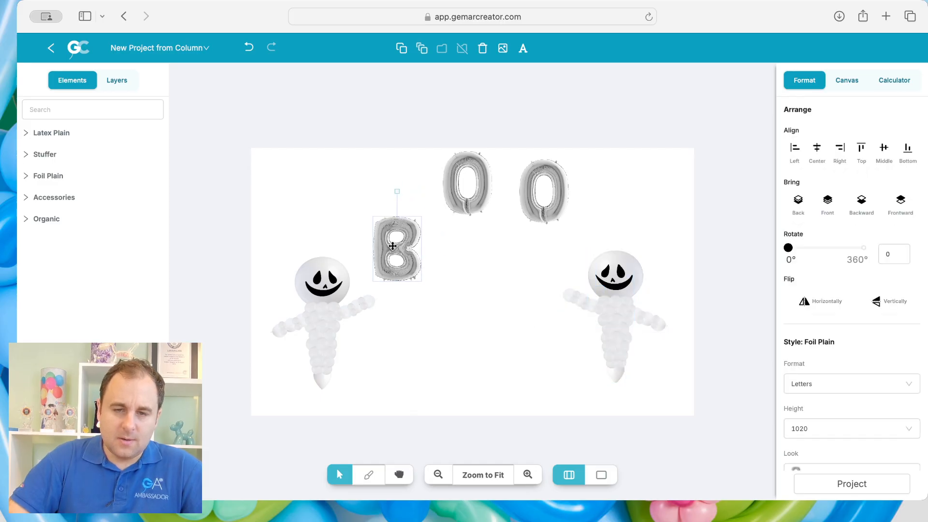
{"action": "left_click_drag", "start_coordinate": [402, 185], "coordinate": [384, 186]}
{"action": "left_click_drag", "start_coordinate": [403, 232], "coordinate": [409, 229]}
{"action": "left_click_drag", "start_coordinate": [464, 184], "coordinate": [480, 234]}
{"action": "left_click_drag", "start_coordinate": [419, 239], "coordinate": [435, 240]}
{"action": "left_click_drag", "start_coordinate": [409, 186], "coordinate": [414, 184]}
Place the second O after the first, tilt it clockwise, and lower the letters into an arched BOO.
{"action": "left_click_drag", "start_coordinate": [543, 199], "coordinate": [540, 244]}
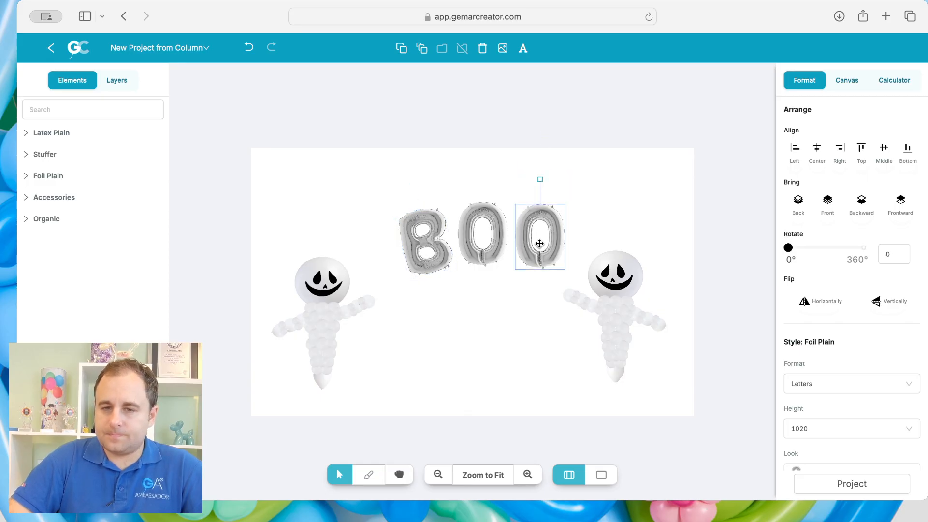
{"action": "mouse_move", "coordinate": [540, 179]}
{"action": "left_mouse_down"}
{"action": "mouse_move", "coordinate": [579, 177]}
{"action": "mouse_move", "coordinate": [557, 175]}
{"action": "left_mouse_up"}
{"action": "left_click_drag", "start_coordinate": [535, 223], "coordinate": [484, 248]}
{"action": "left_click_drag", "start_coordinate": [427, 249], "coordinate": [428, 263]}
Check the right ghost's parts and ungroup its arm on the BOO side.
{"action": "left_click_drag", "start_coordinate": [670, 404], "coordinate": [586, 261]}
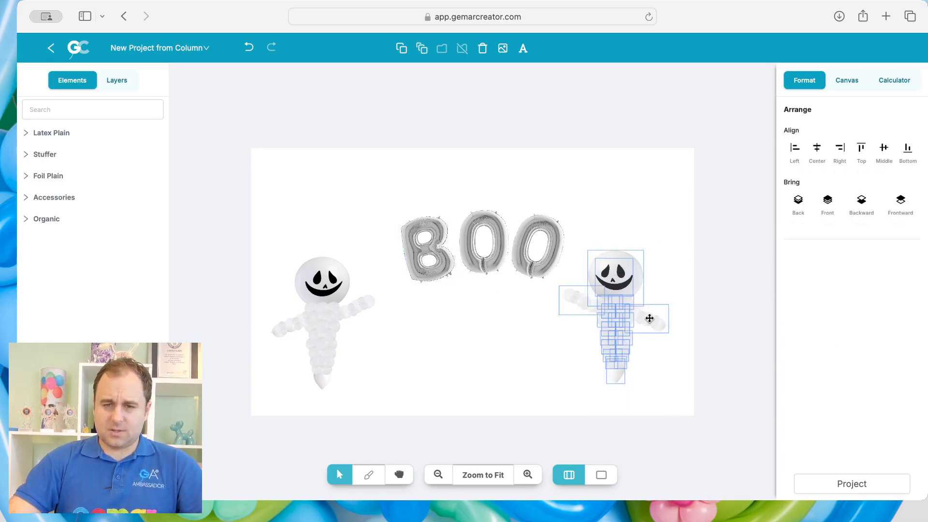
{"action": "left_click", "coordinate": [681, 381]}
{"action": "left_click", "coordinate": [648, 305]}
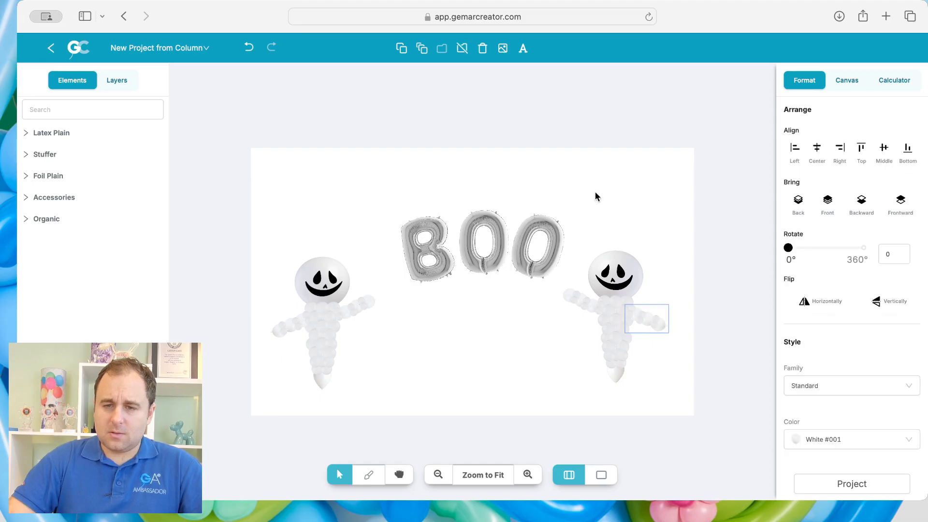
{"action": "left_click", "coordinate": [572, 297]}
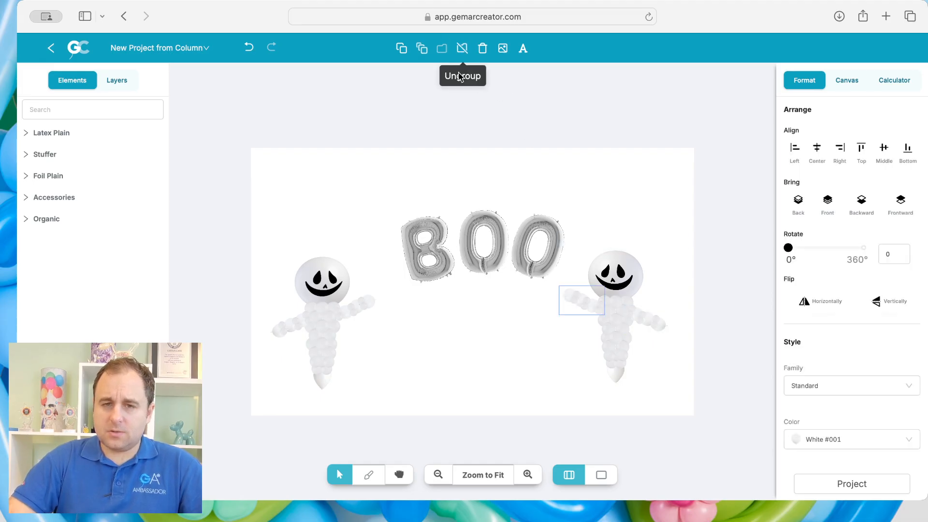
{"action": "left_click", "coordinate": [460, 51]}
Try to group the right ghost's head, face, body and arms into one object.
{"action": "left_click_drag", "start_coordinate": [674, 399], "coordinate": [591, 233]}
{"action": "left_click", "coordinate": [442, 48]}
{"action": "mouse_move", "coordinate": [618, 308]}
{"action": "left_mouse_down"}
{"action": "mouse_move", "coordinate": [619, 327]}
{"action": "mouse_move", "coordinate": [621, 308]}
{"action": "left_mouse_up"}
{"action": "left_click", "coordinate": [414, 95]}
{"action": "left_click", "coordinate": [625, 319]}
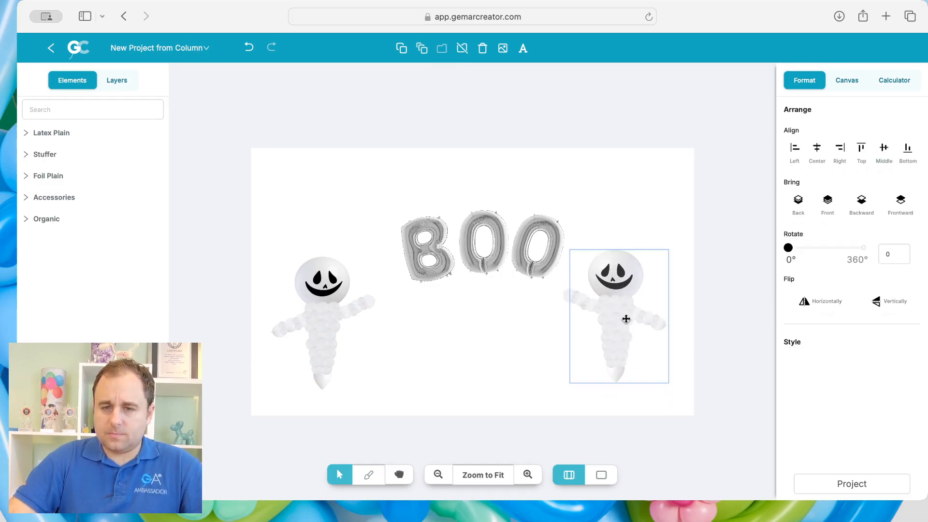
Ungroup the right ghost and regroup all its parts including both full arms, leaving out the adjacent O.
{"action": "left_click", "coordinate": [462, 48]}
{"action": "left_click_drag", "start_coordinate": [677, 405], "coordinate": [558, 226]}
{"action": "left_click", "coordinate": [541, 238], "text": "shift"}
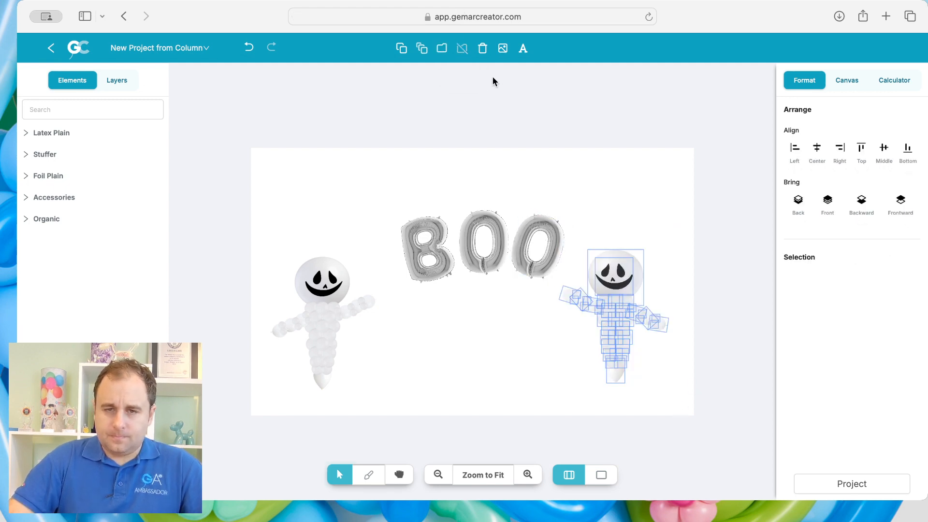
{"action": "left_click", "coordinate": [441, 48]}
Move both ghosts inward and slightly up so their raised arms sit just below the ends of the BOO arch.
{"action": "mouse_move", "coordinate": [601, 295]}
{"action": "left_mouse_down"}
{"action": "mouse_move", "coordinate": [582, 295]}
{"action": "mouse_move", "coordinate": [593, 294]}
{"action": "left_mouse_up"}
{"action": "left_click_drag", "start_coordinate": [303, 348], "coordinate": [338, 324]}
{"action": "left_click", "coordinate": [672, 169]}
{"action": "left_click_drag", "start_coordinate": [621, 307], "coordinate": [622, 306]}
{"action": "left_click", "coordinate": [601, 166]}
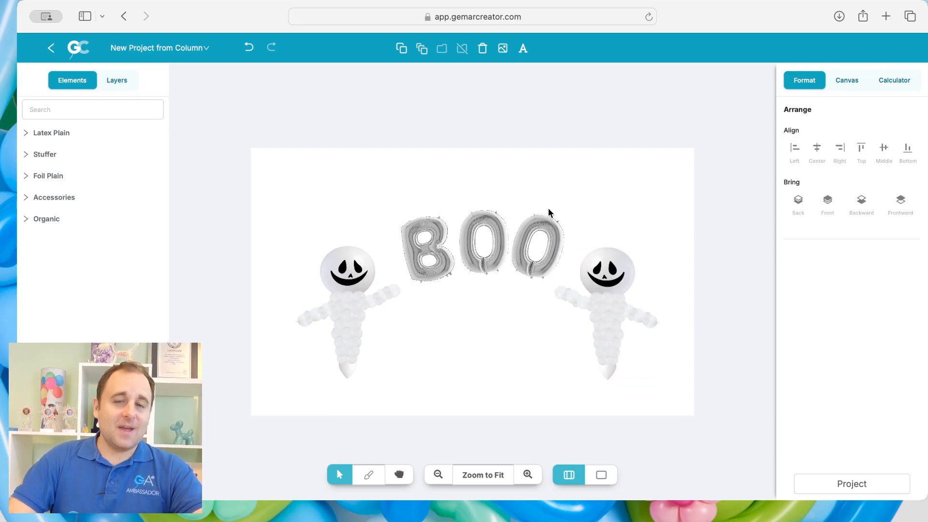
Try a black canvas background and switch it back to white.
{"action": "left_click", "coordinate": [854, 84]}
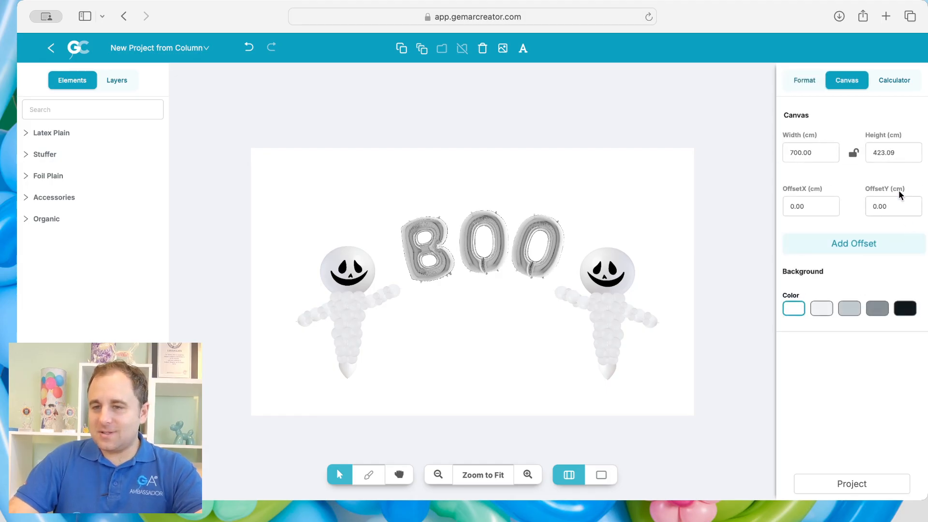
{"action": "left_click", "coordinate": [904, 310]}
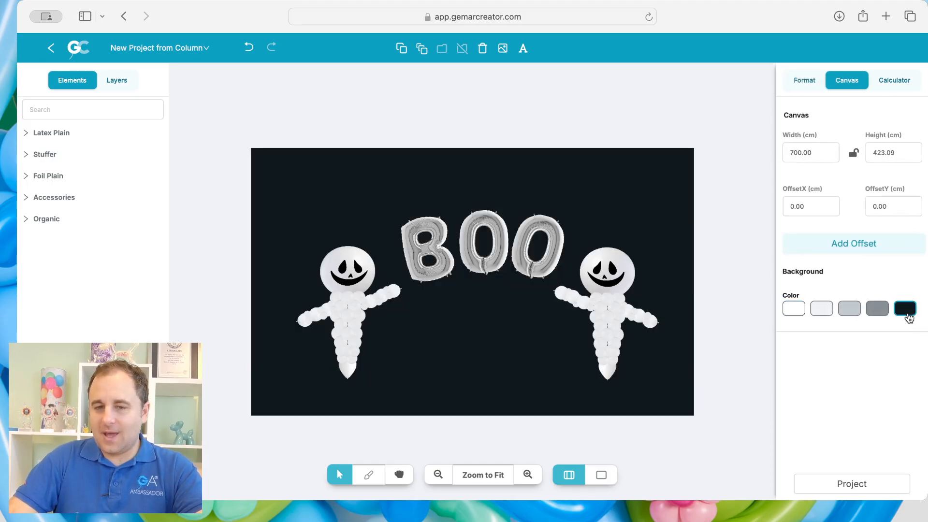
{"action": "left_click", "coordinate": [794, 309]}
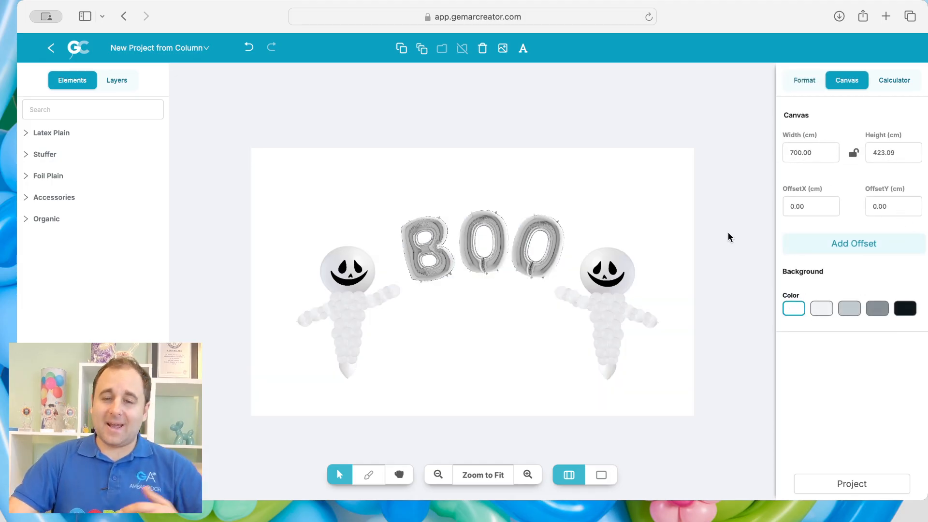
Add the moonlit cabin and path picture to the canvas and set its width to 300 cm.
{"action": "left_click", "coordinate": [501, 50]}
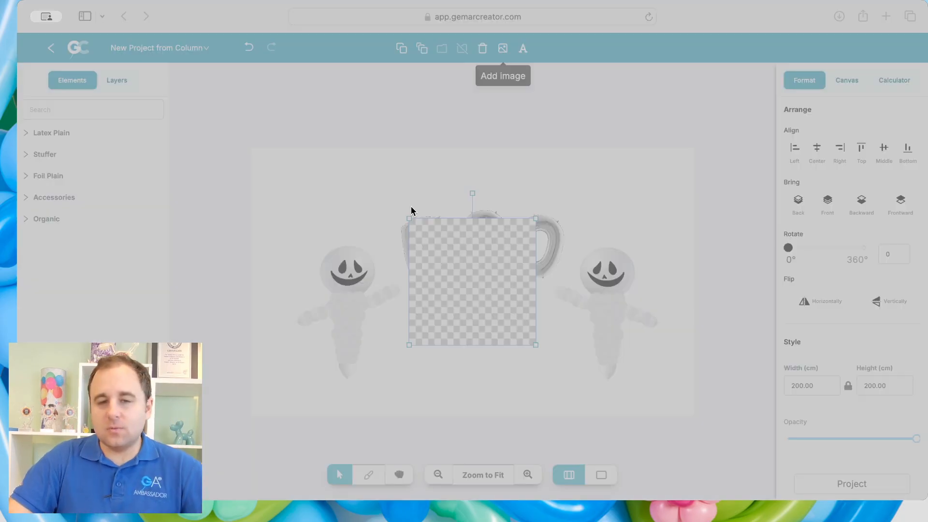
{"action": "double_click", "coordinate": [494, 154]}
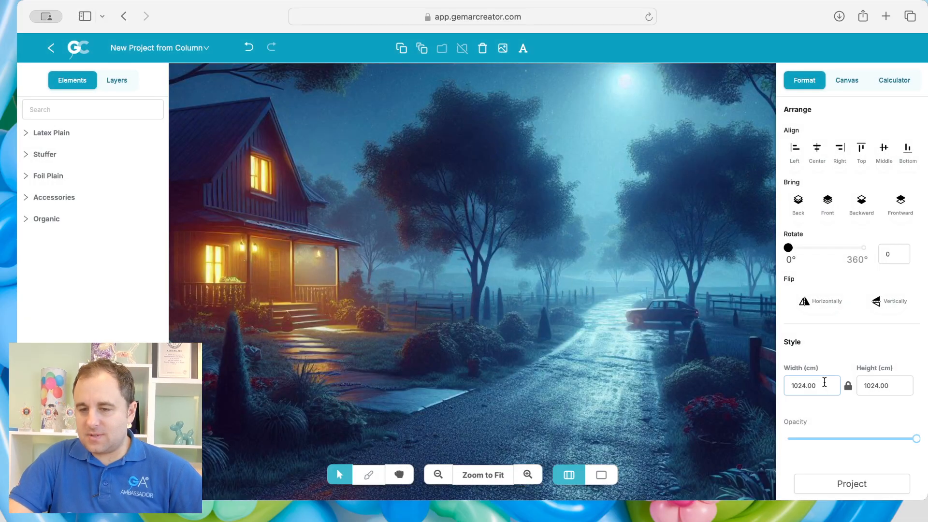
{"action": "type", "text": "300"}
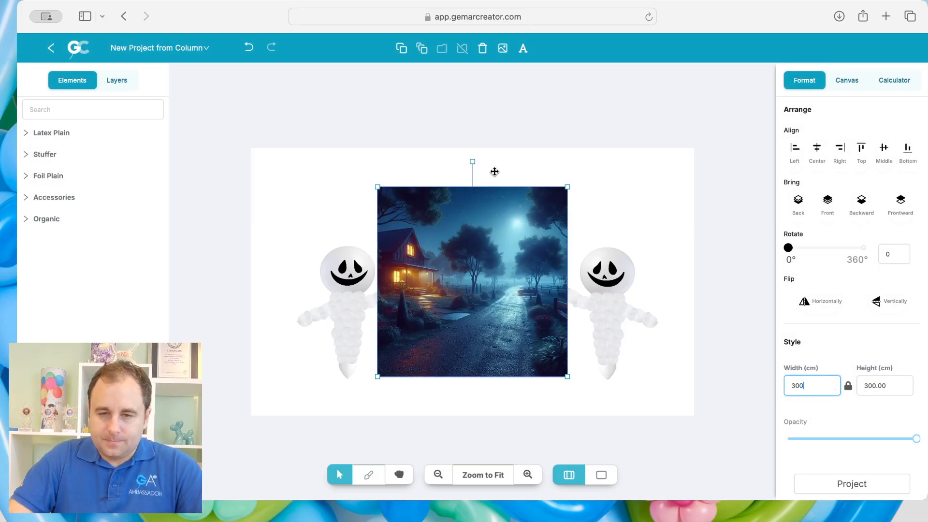
Send the cabin picture behind the balloons and enlarge and reposition it as a backdrop.
{"action": "left_click", "coordinate": [124, 82]}
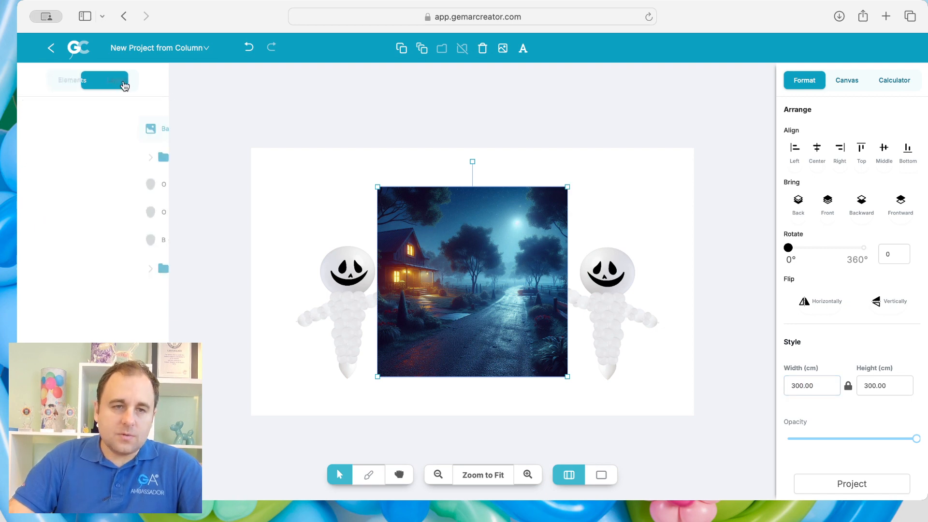
{"action": "left_click", "coordinate": [800, 200]}
{"action": "left_click_drag", "start_coordinate": [568, 187], "coordinate": [759, 118]}
{"action": "left_click_drag", "start_coordinate": [658, 202], "coordinate": [617, 179]}
Replace the cabin picture with the night house and driveway picture, sent to the back at 300 cm wide.
{"action": "key", "text": "Delete"}
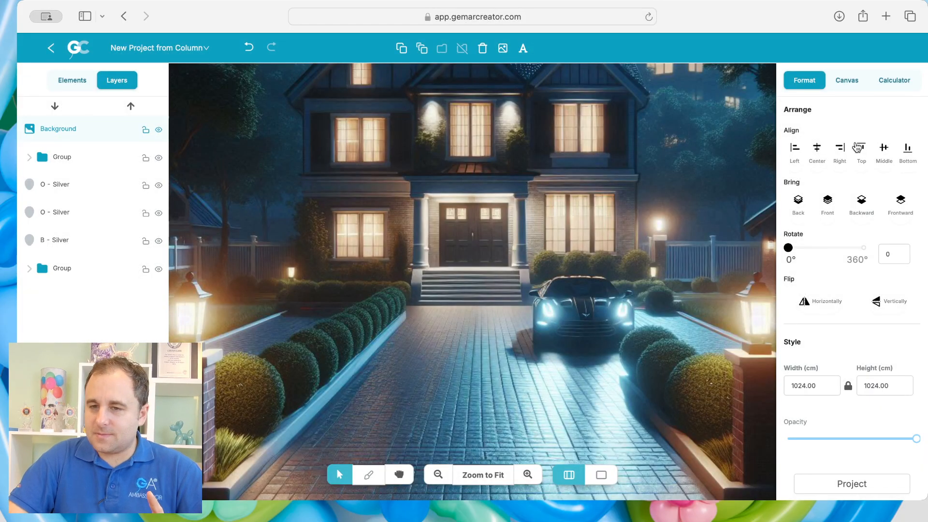
{"action": "left_click", "coordinate": [803, 199]}
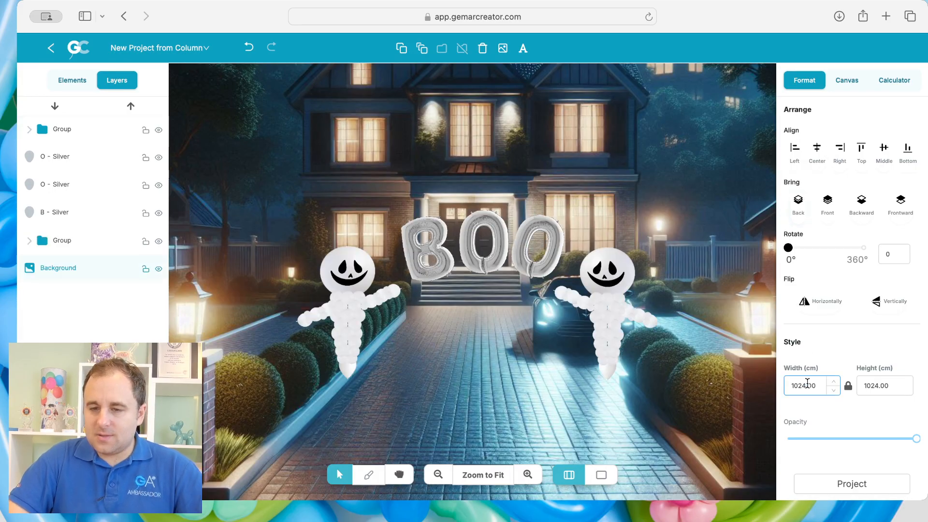
{"action": "type", "text": "300"}
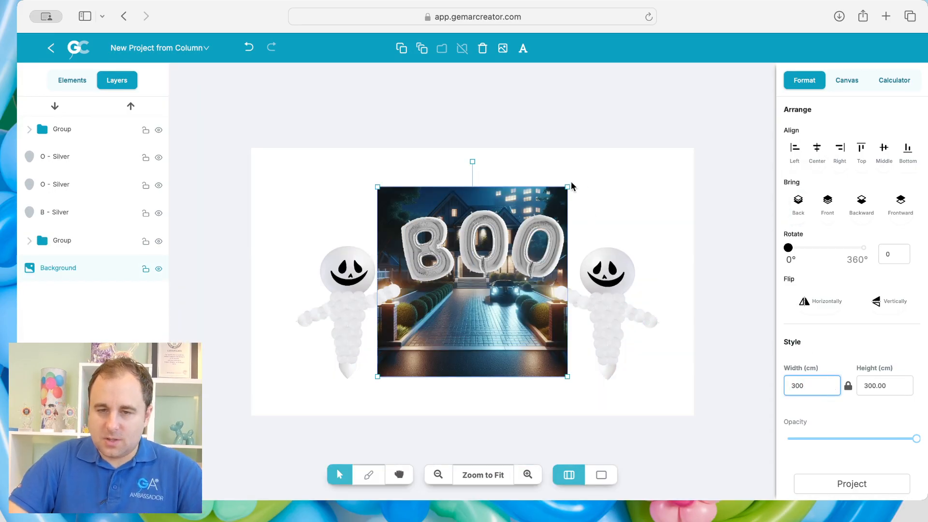
Enlarge the house picture to span most of the canvas width and position it behind the ghosts and letters.
{"action": "left_click_drag", "start_coordinate": [569, 186], "coordinate": [640, 179]}
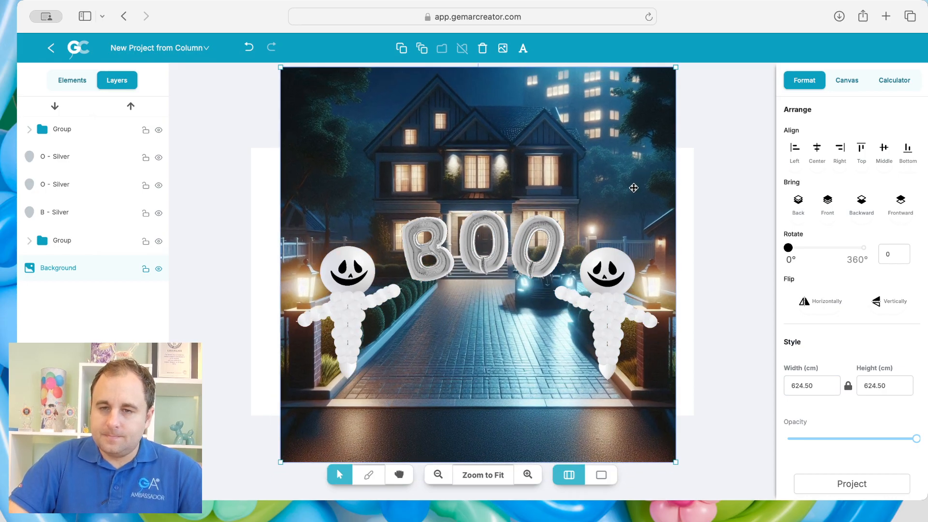
{"action": "mouse_move", "coordinate": [676, 68]}
{"action": "left_mouse_down"}
{"action": "mouse_move", "coordinate": [723, 52]}
{"action": "mouse_move", "coordinate": [655, 85]}
{"action": "mouse_move", "coordinate": [690, 69]}
{"action": "left_mouse_up"}
{"action": "left_click_drag", "start_coordinate": [643, 154], "coordinate": [635, 176]}
{"action": "left_click", "coordinate": [744, 332]}
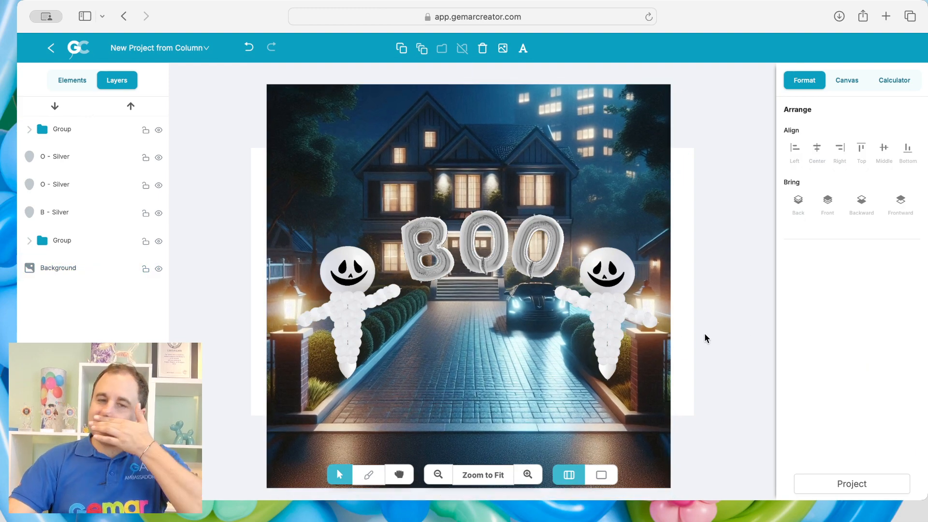
Add the Standing Man scale figure on the driveway below the B, between the two ghosts.
{"action": "left_click", "coordinate": [477, 476]}
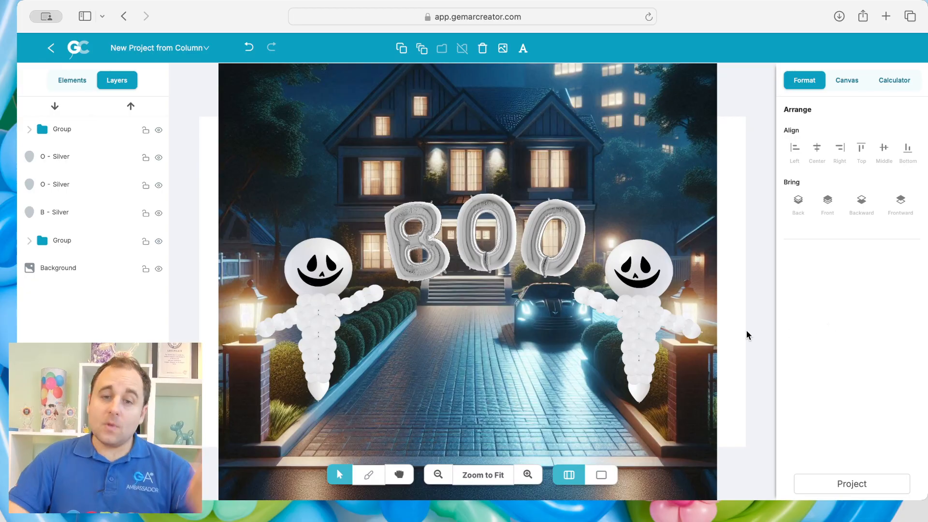
{"action": "left_click", "coordinate": [83, 88]}
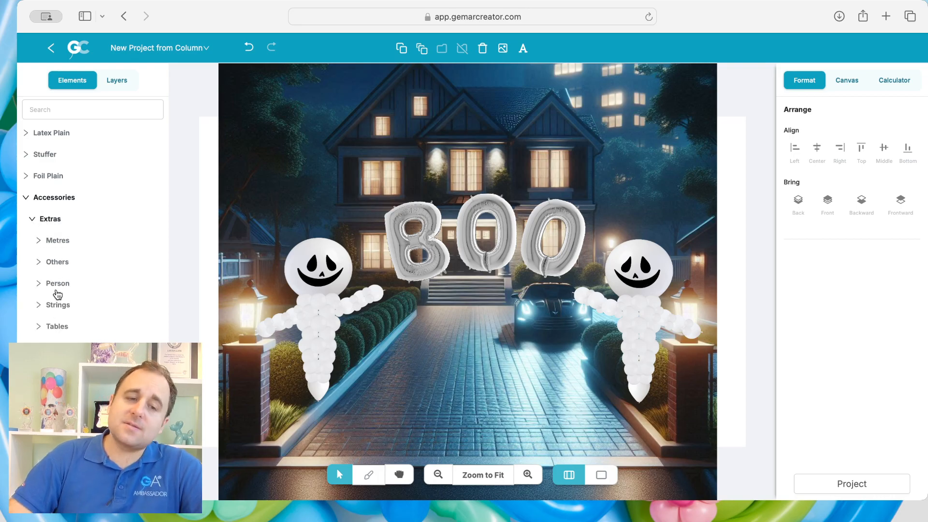
{"action": "left_click_drag", "start_coordinate": [99, 331], "coordinate": [440, 365]}
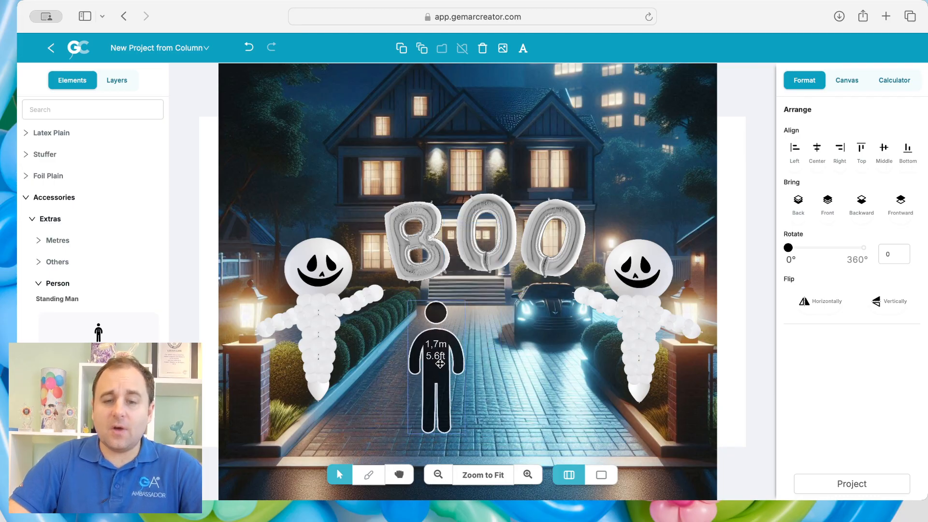
Add the scalable white table on the driveway between the standing man and the right ghost, and resize it to match the scene.
{"action": "left_click", "coordinate": [57, 261]}
{"action": "scroll", "coordinate": [80, 288], "scroll_direction": "down", "scroll_amount": 10}
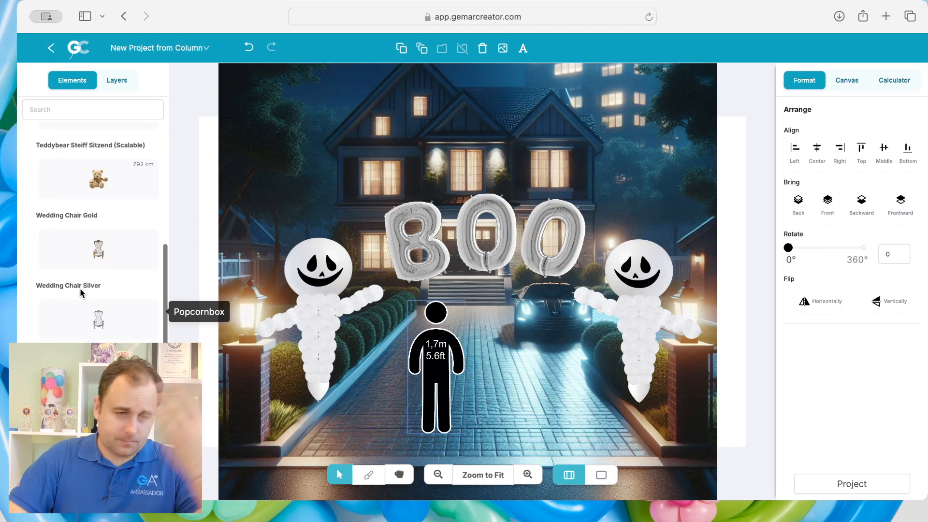
{"action": "scroll", "coordinate": [80, 288], "scroll_direction": "down", "scroll_amount": 4}
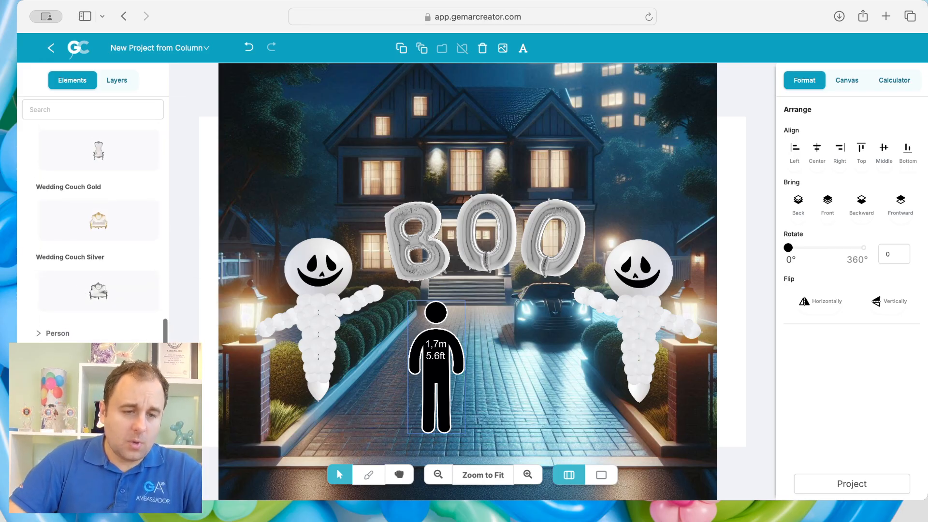
{"action": "scroll", "coordinate": [92, 232], "scroll_direction": "down", "scroll_amount": 6}
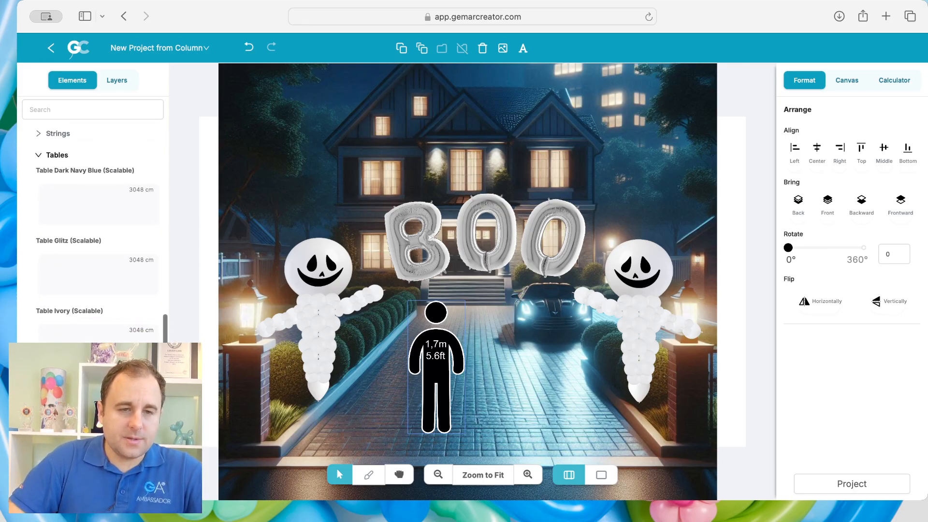
{"action": "scroll", "coordinate": [82, 183], "scroll_direction": "down", "scroll_amount": 4}
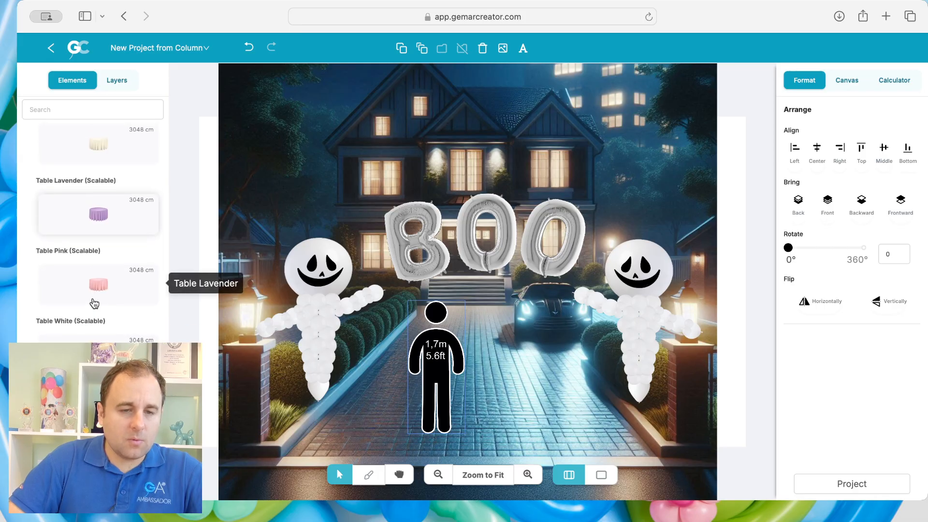
{"action": "left_click_drag", "start_coordinate": [111, 366], "coordinate": [558, 359]}
{"action": "left_click_drag", "start_coordinate": [595, 402], "coordinate": [576, 389]}
{"action": "left_click_drag", "start_coordinate": [523, 348], "coordinate": [531, 401]}
{"action": "mouse_move", "coordinate": [586, 381]}
{"action": "left_mouse_down"}
{"action": "mouse_move", "coordinate": [579, 383]}
{"action": "mouse_move", "coordinate": [587, 374]}
{"action": "left_mouse_up"}
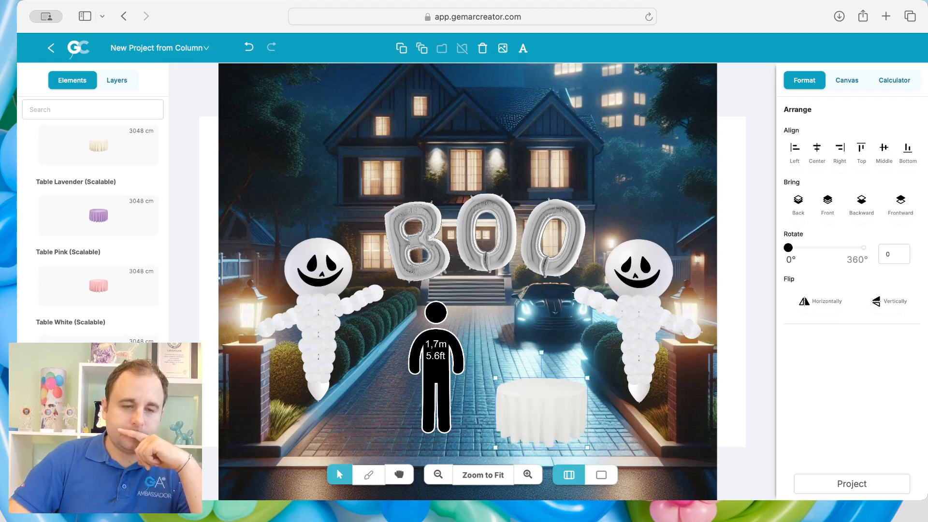
Place a small balloon weight from the Weights accessories on top of the white table.
{"action": "scroll", "coordinate": [96, 415], "scroll_direction": "down", "scroll_amount": 10}
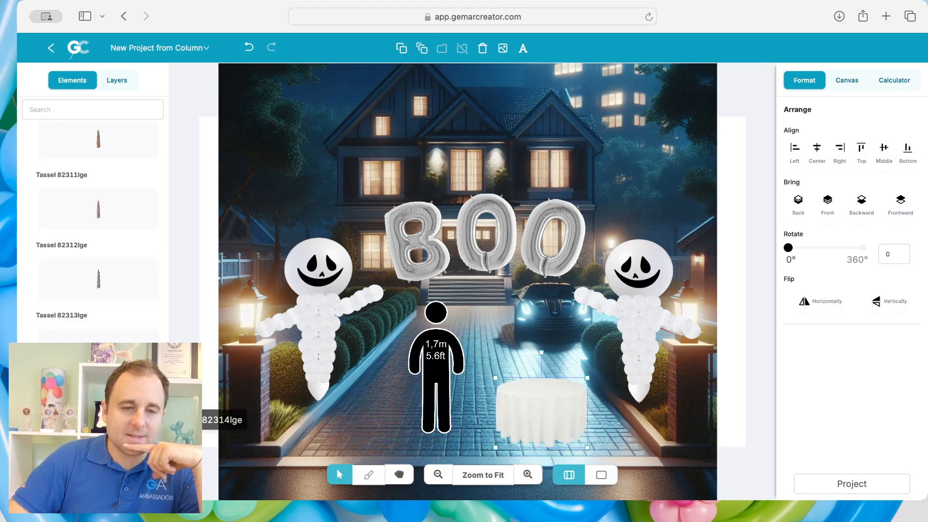
{"action": "scroll", "coordinate": [97, 416], "scroll_direction": "down", "scroll_amount": 15}
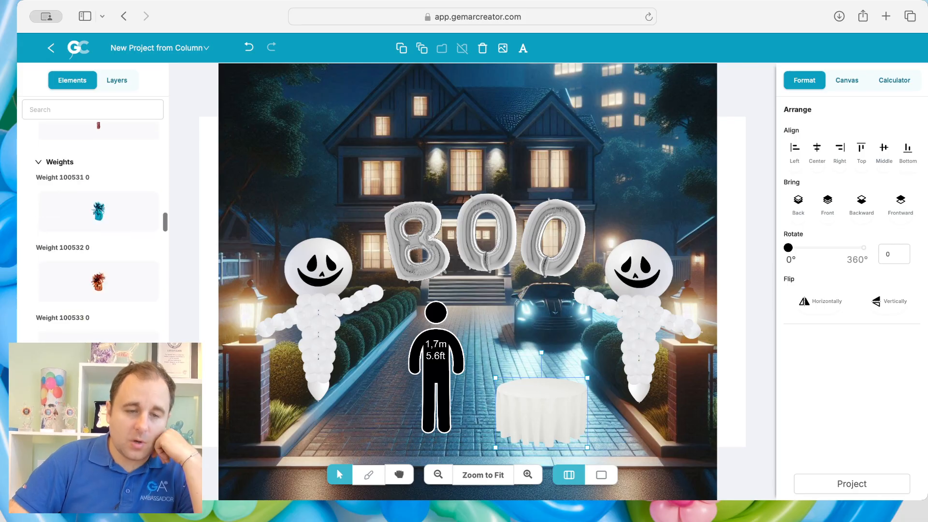
{"action": "scroll", "coordinate": [96, 232], "scroll_direction": "down", "scroll_amount": 15}
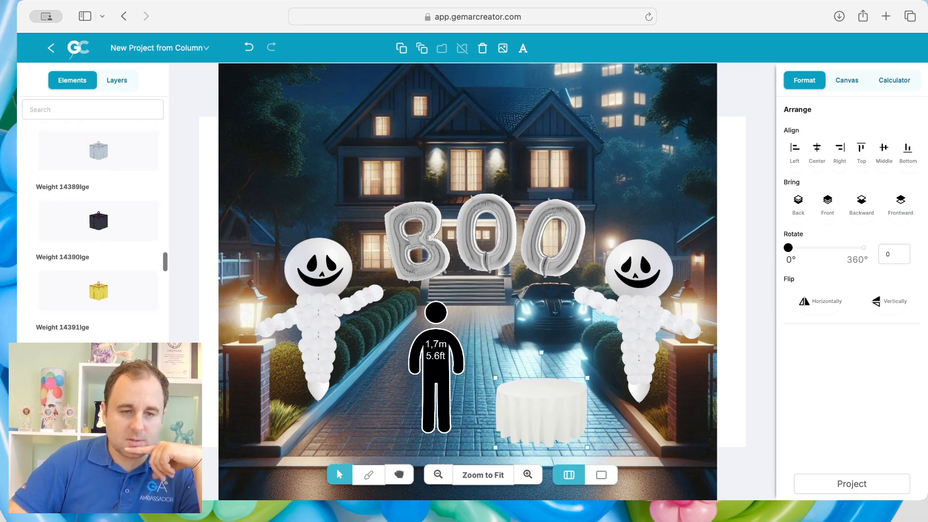
{"action": "scroll", "coordinate": [97, 415], "scroll_direction": "down", "scroll_amount": 15}
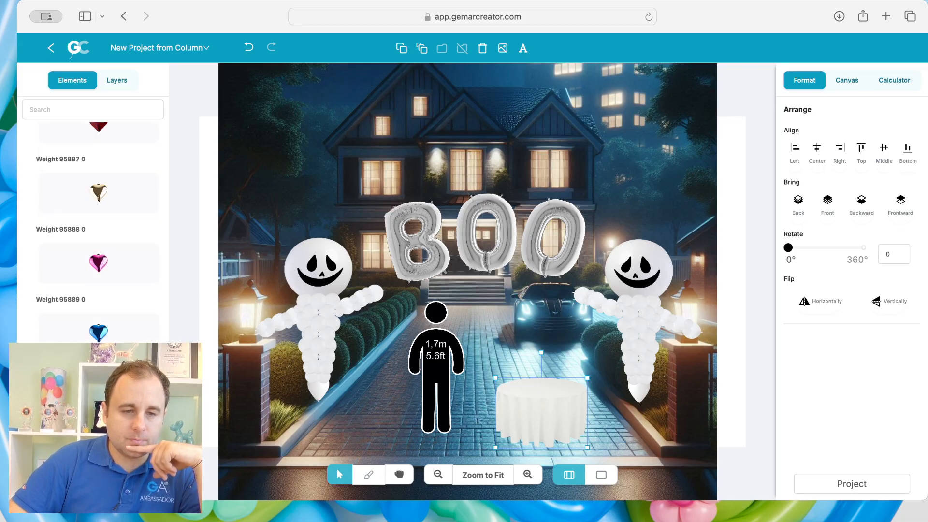
{"action": "scroll", "coordinate": [91, 241], "scroll_direction": "up", "scroll_amount": 3}
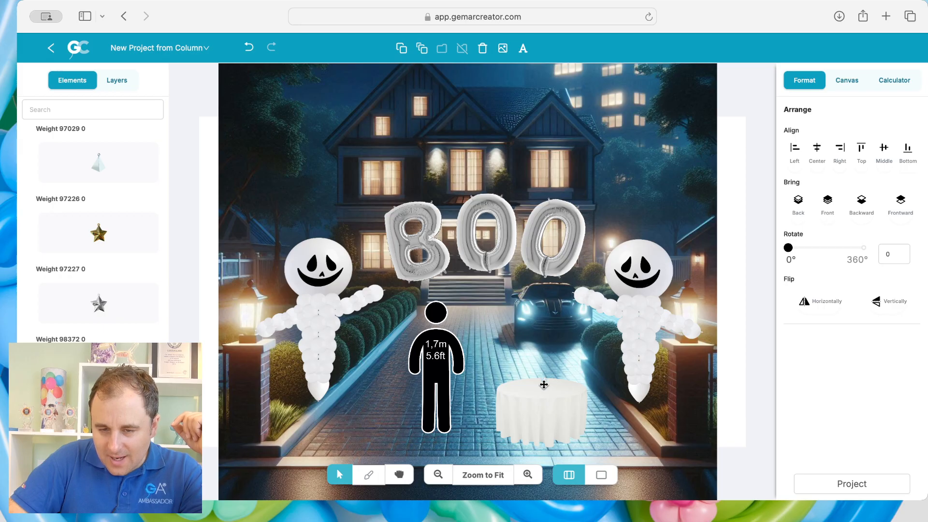
Add the 3 Strings White accessory and stand it on the balloon weight on top of the white table.
{"action": "scroll", "coordinate": [106, 396], "scroll_direction": "down", "scroll_amount": 12}
{"action": "scroll", "coordinate": [93, 222], "scroll_direction": "down", "scroll_amount": 10}
{"action": "scroll", "coordinate": [93, 232], "scroll_direction": "up", "scroll_amount": 15}
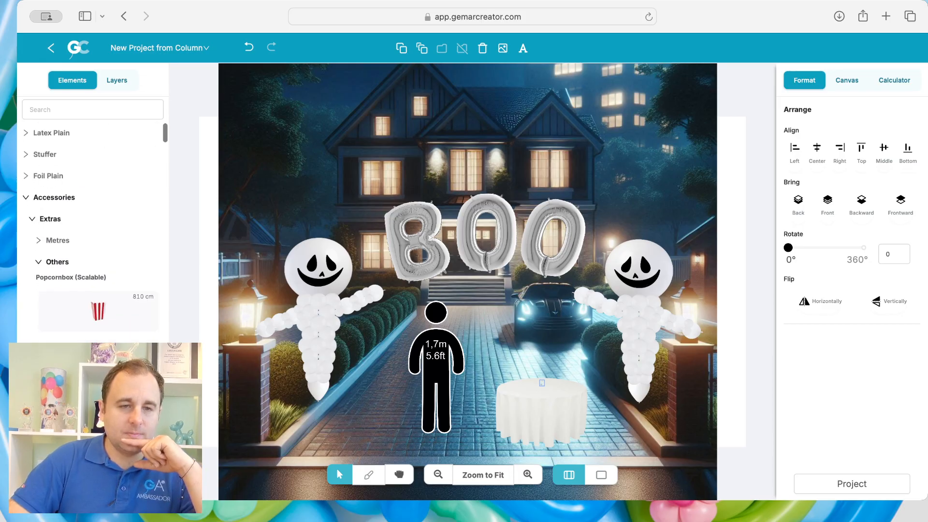
{"action": "left_click", "coordinate": [57, 262]}
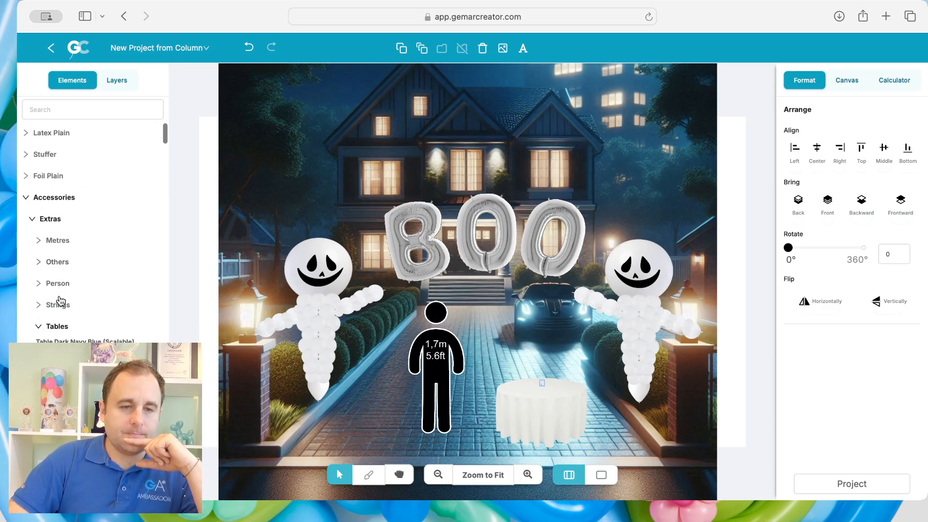
{"action": "left_click", "coordinate": [58, 305]}
{"action": "scroll", "coordinate": [62, 308], "scroll_direction": "down", "scroll_amount": 10}
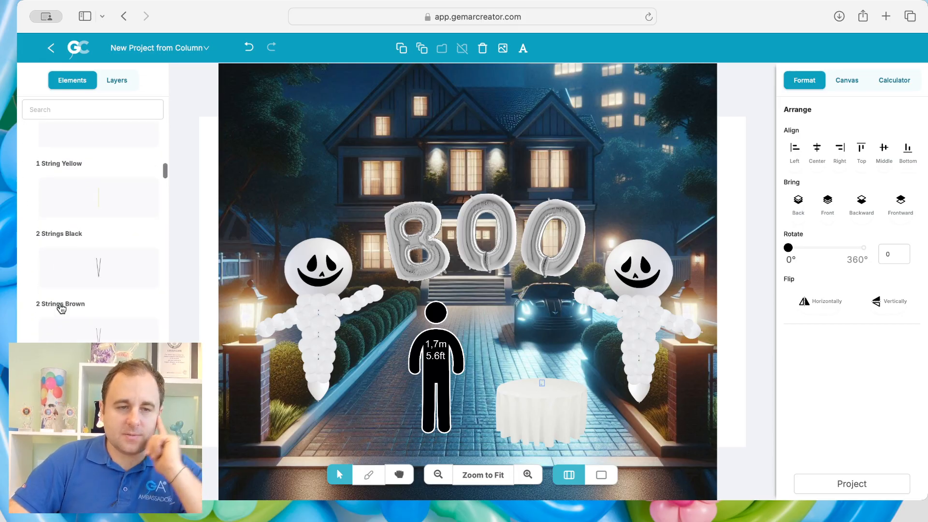
{"action": "scroll", "coordinate": [61, 308], "scroll_direction": "down", "scroll_amount": 10}
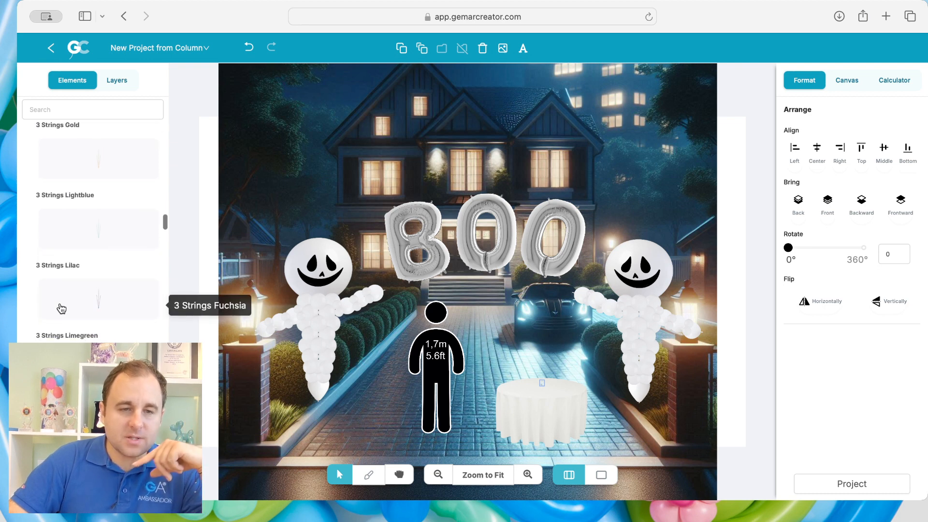
{"action": "scroll", "coordinate": [61, 309], "scroll_direction": "up", "scroll_amount": 3}
{"action": "scroll", "coordinate": [61, 309], "scroll_direction": "down", "scroll_amount": 7}
{"action": "scroll", "coordinate": [61, 309], "scroll_direction": "up", "scroll_amount": 2}
{"action": "scroll", "coordinate": [61, 308], "scroll_direction": "down", "scroll_amount": 8}
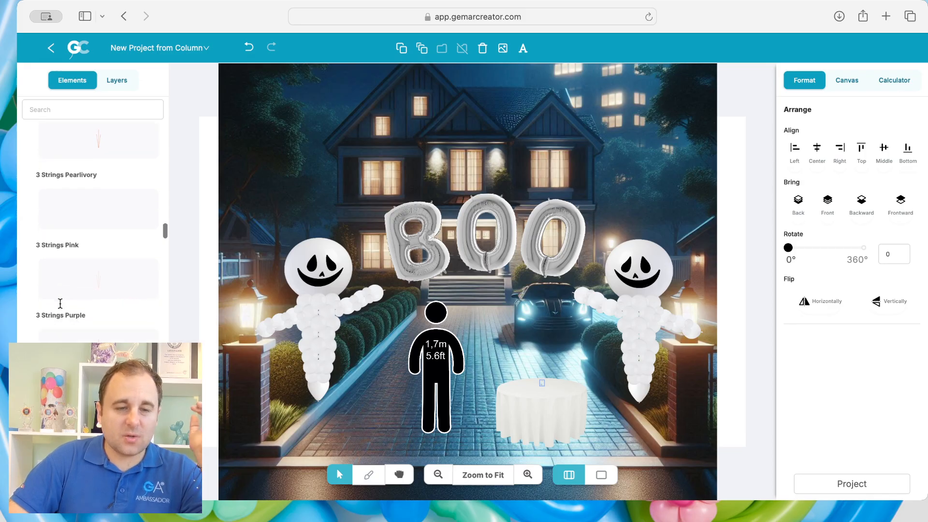
{"action": "scroll", "coordinate": [59, 308], "scroll_direction": "down", "scroll_amount": 3}
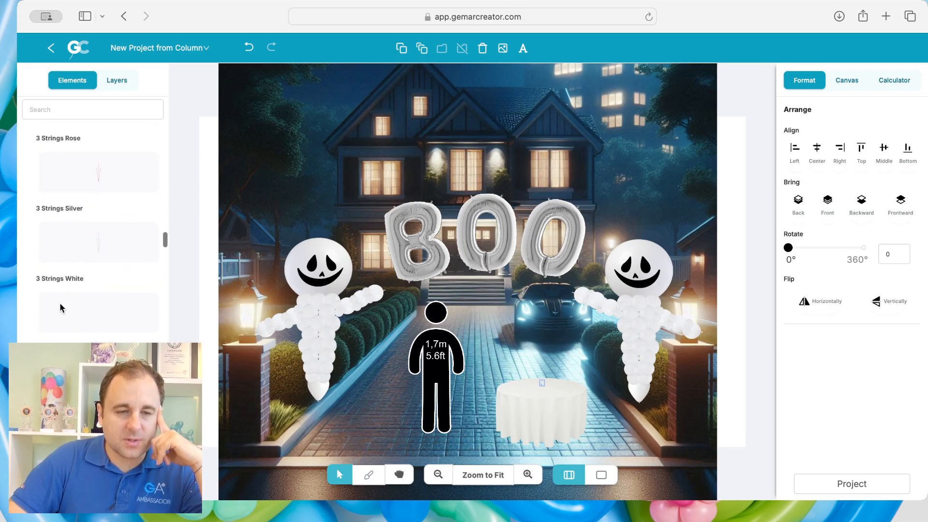
{"action": "left_click", "coordinate": [114, 321]}
{"action": "left_click_drag", "start_coordinate": [472, 305], "coordinate": [542, 370]}
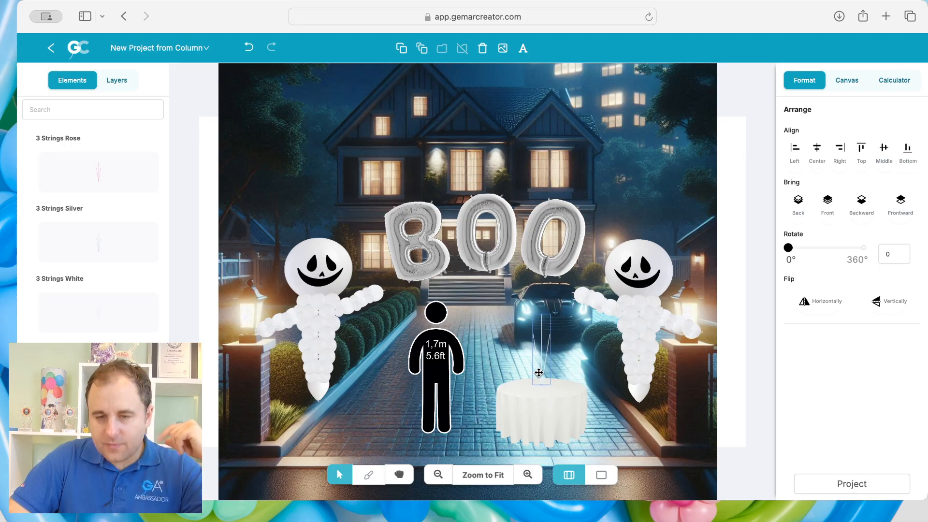
Add the Curl White accessory from the strings collection to the canvas.
{"action": "scroll", "coordinate": [96, 262], "scroll_direction": "up", "scroll_amount": 15}
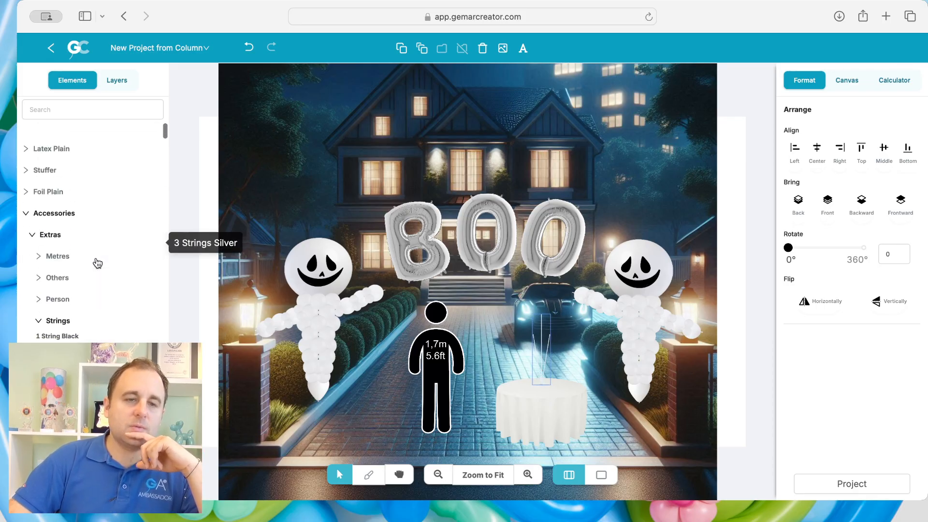
{"action": "left_click", "coordinate": [60, 201]}
{"action": "left_click", "coordinate": [61, 201]}
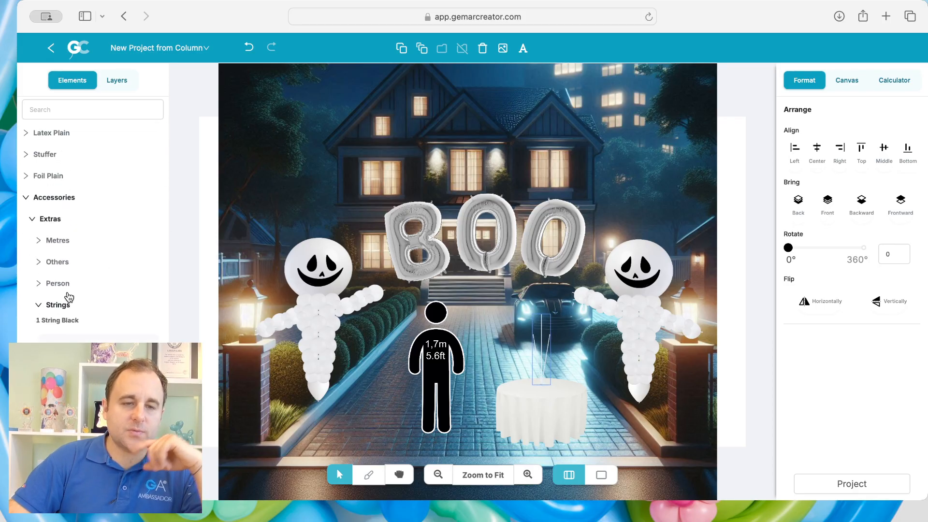
{"action": "scroll", "coordinate": [70, 311], "scroll_direction": "down", "scroll_amount": 15}
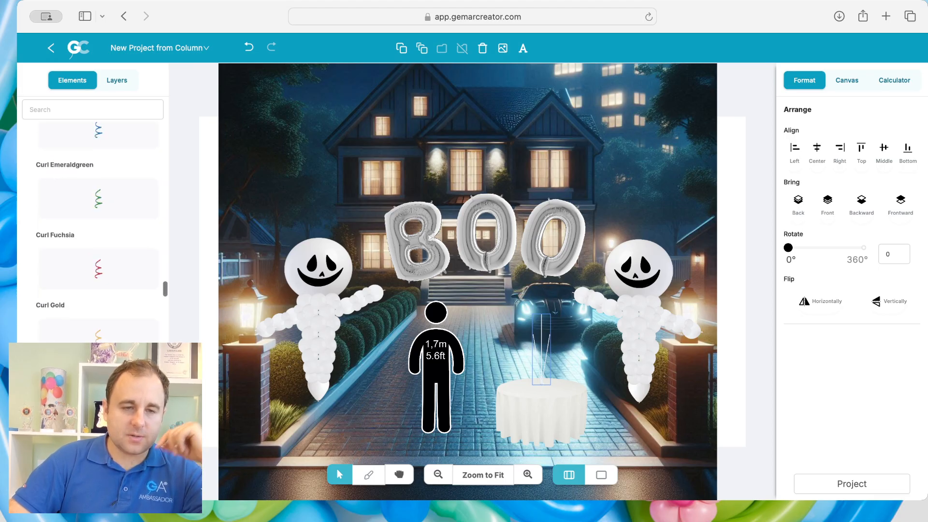
{"action": "scroll", "coordinate": [92, 232], "scroll_direction": "down", "scroll_amount": 8}
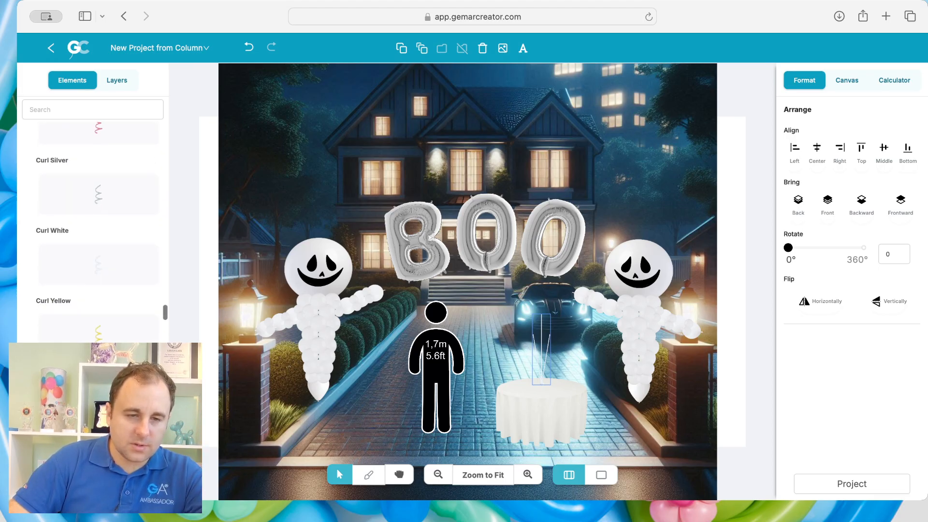
{"action": "left_click", "coordinate": [98, 263]}
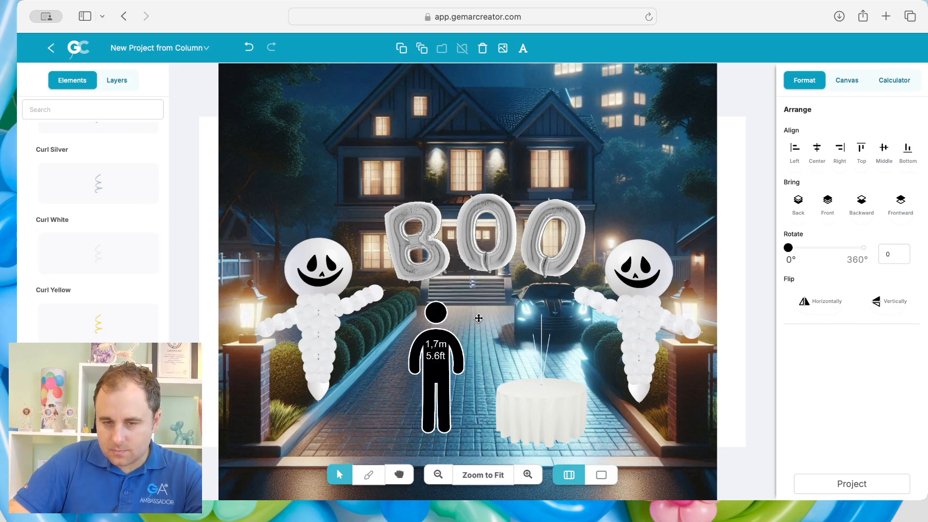
Place white curls at the upper ends of all three strings above the table, duplicating the curl as needed.
{"action": "left_click", "coordinate": [528, 474]}
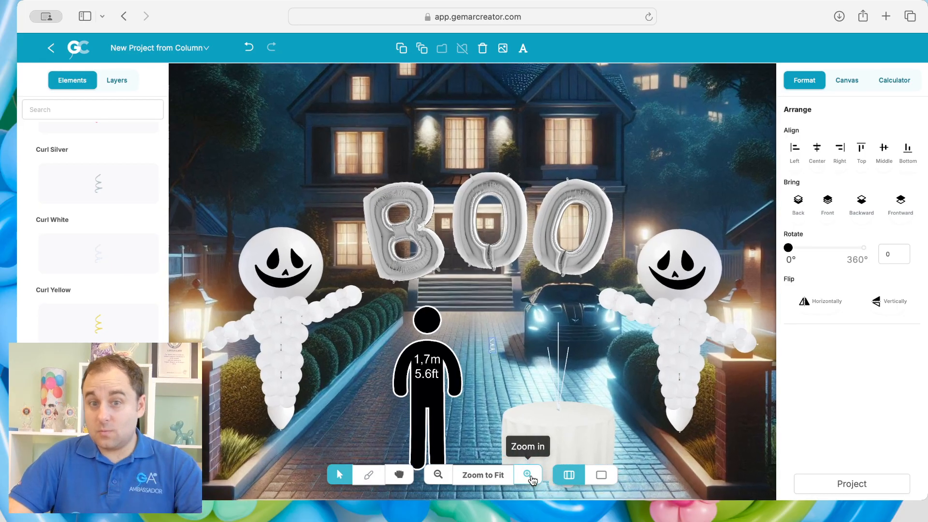
{"action": "left_click", "coordinate": [532, 480]}
{"action": "left_click", "coordinate": [533, 480]}
{"action": "left_click", "coordinate": [532, 480]}
{"action": "left_click", "coordinate": [533, 480]}
{"action": "left_click", "coordinate": [532, 480]}
{"action": "left_click", "coordinate": [533, 480]}
{"action": "left_click", "coordinate": [529, 476]}
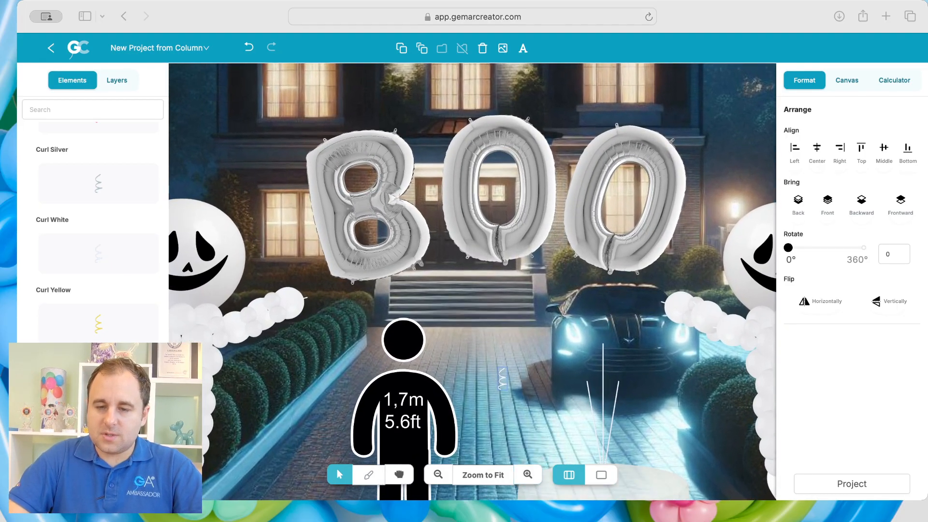
{"action": "left_click", "coordinate": [331, 452]}
{"action": "left_click_drag", "start_coordinate": [538, 343], "coordinate": [532, 323]}
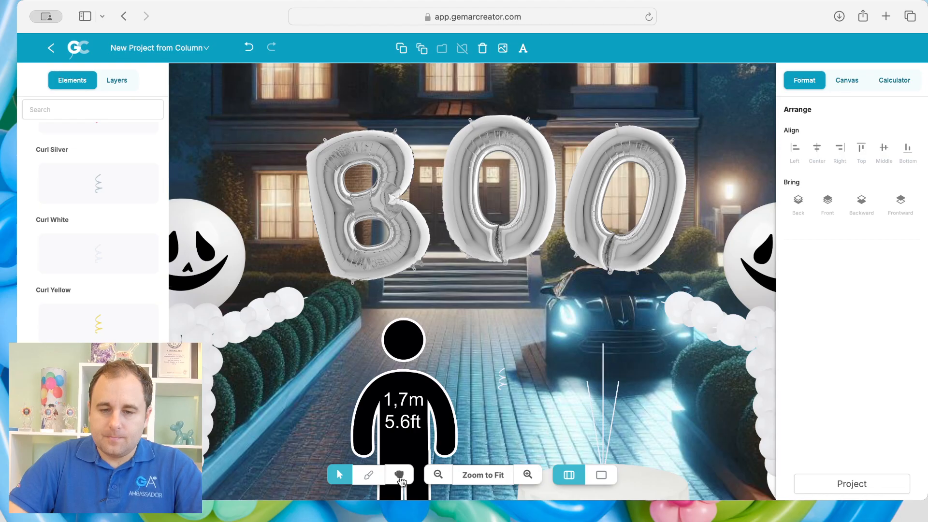
{"action": "left_click", "coordinate": [410, 481]}
{"action": "left_click_drag", "start_coordinate": [487, 326], "coordinate": [384, 261]}
{"action": "left_click", "coordinate": [345, 474]}
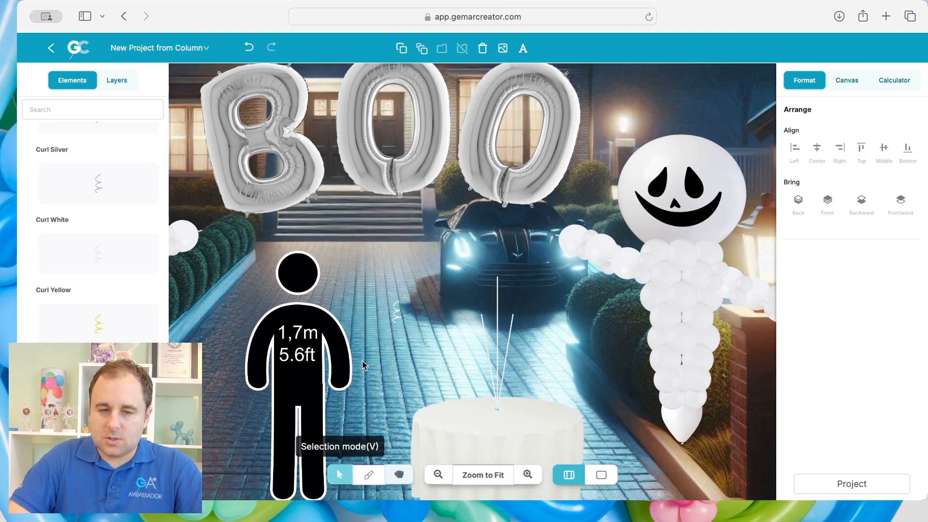
{"action": "left_click", "coordinate": [397, 320]}
{"action": "left_click_drag", "start_coordinate": [434, 320], "coordinate": [506, 324]}
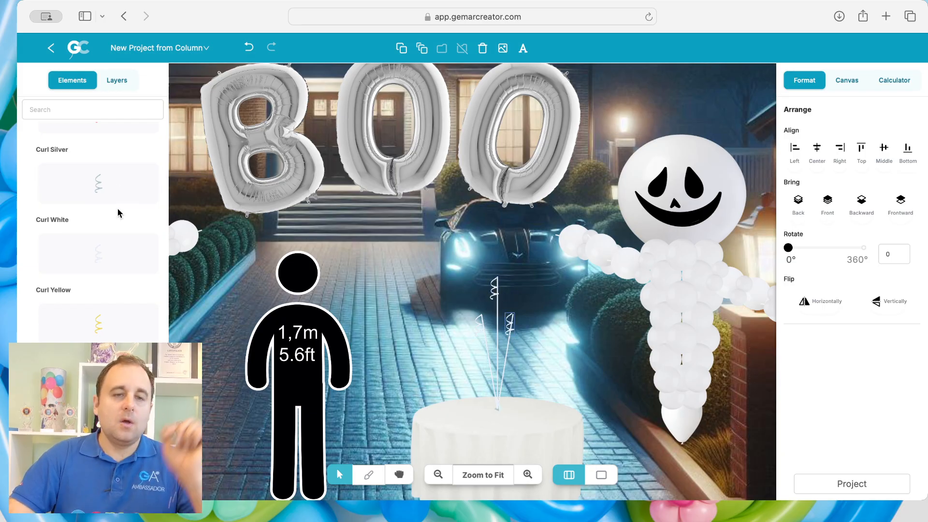
Add a White #001 Standard G110 latex balloon and set it on the upper end of the middle string.
{"action": "scroll", "coordinate": [110, 234], "scroll_direction": "up", "scroll_amount": 20}
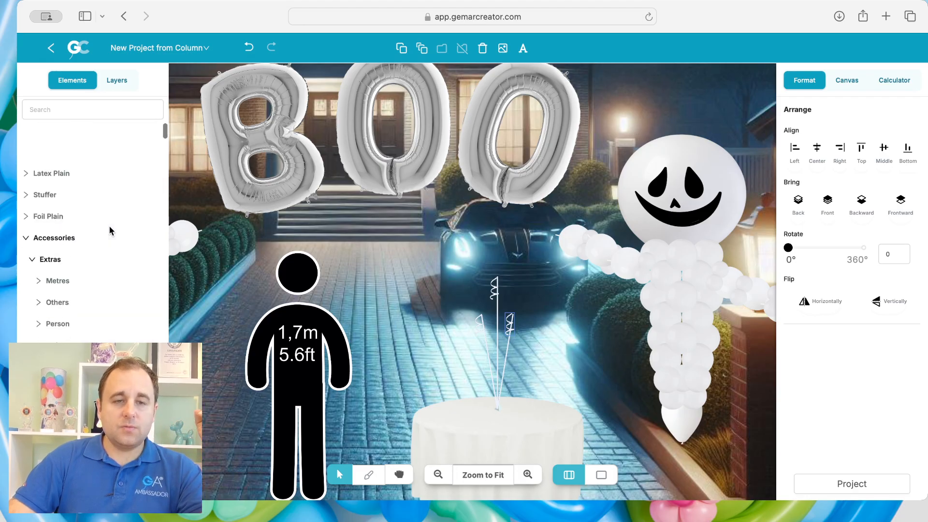
{"action": "left_click", "coordinate": [46, 197]}
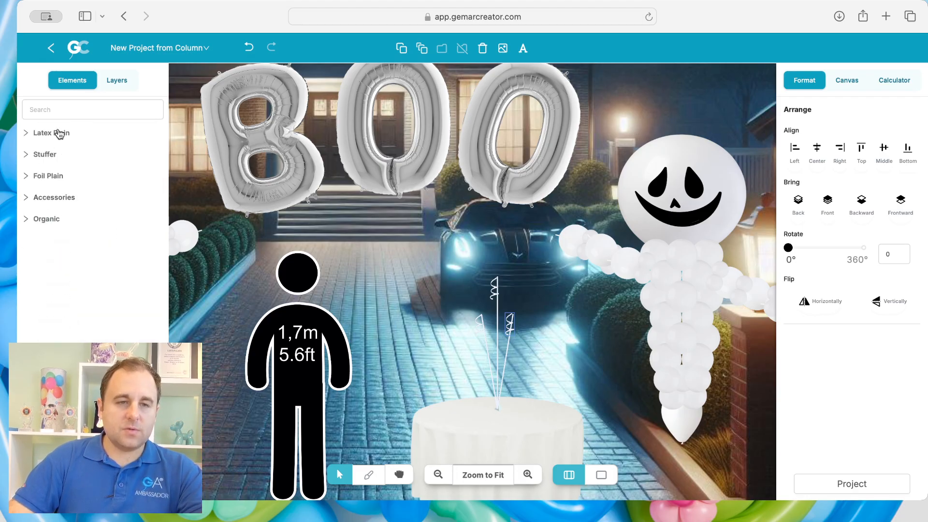
{"action": "left_click", "coordinate": [56, 133]}
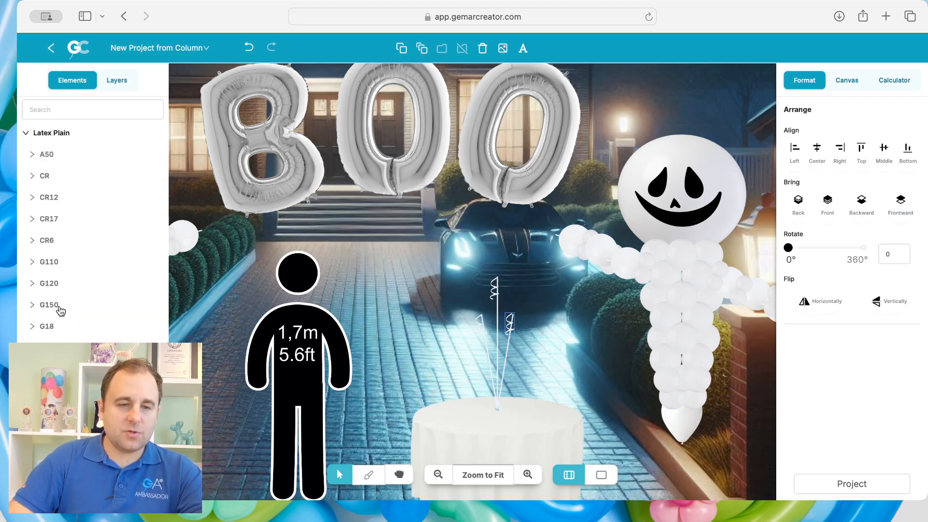
{"action": "scroll", "coordinate": [52, 272], "scroll_direction": "down", "scroll_amount": 5}
{"action": "left_click", "coordinate": [51, 281]}
{"action": "scroll", "coordinate": [54, 270], "scroll_direction": "down", "scroll_amount": 3}
{"action": "left_click_drag", "start_coordinate": [57, 264], "coordinate": [397, 255]}
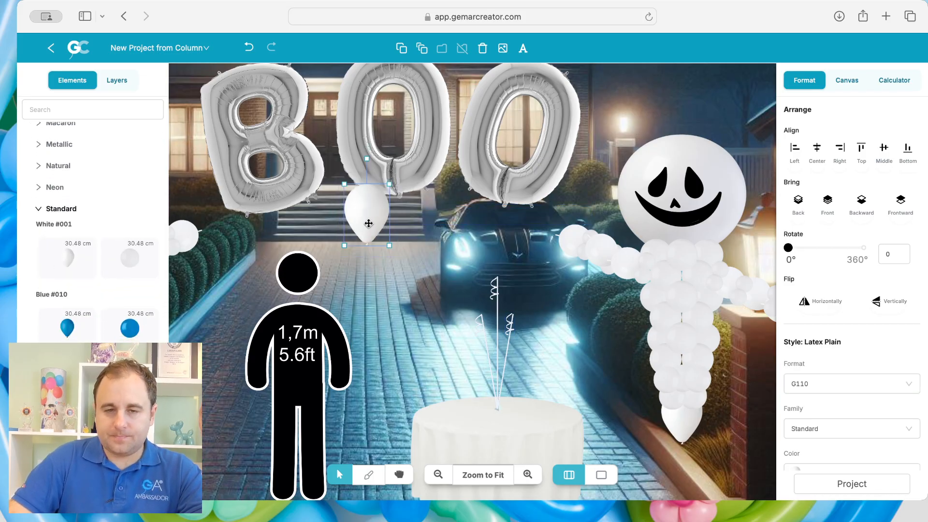
{"action": "left_click_drag", "start_coordinate": [364, 221], "coordinate": [496, 256]}
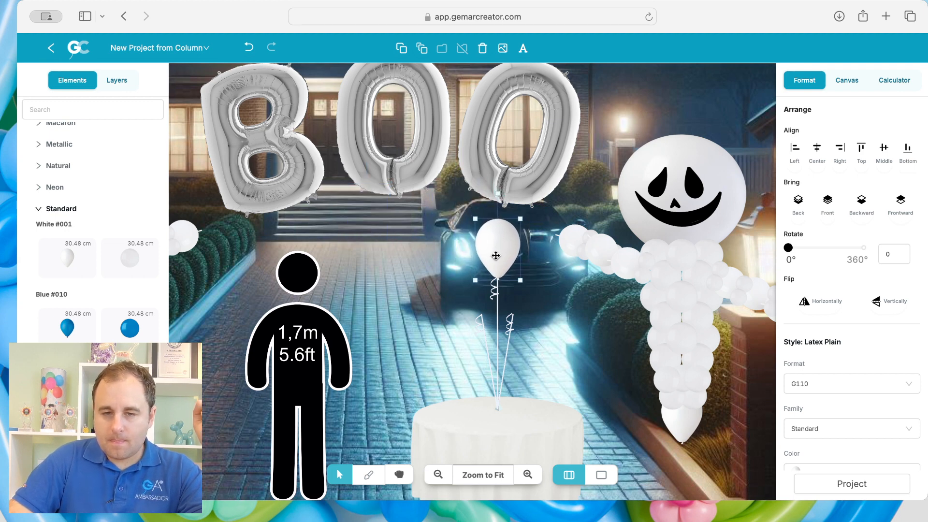
Duplicate the white balloon onto the left string and rotate the copy to 353° to follow the string.
{"action": "key", "text": "super+v"}
{"action": "left_click_drag", "start_coordinate": [512, 262], "coordinate": [480, 283]}
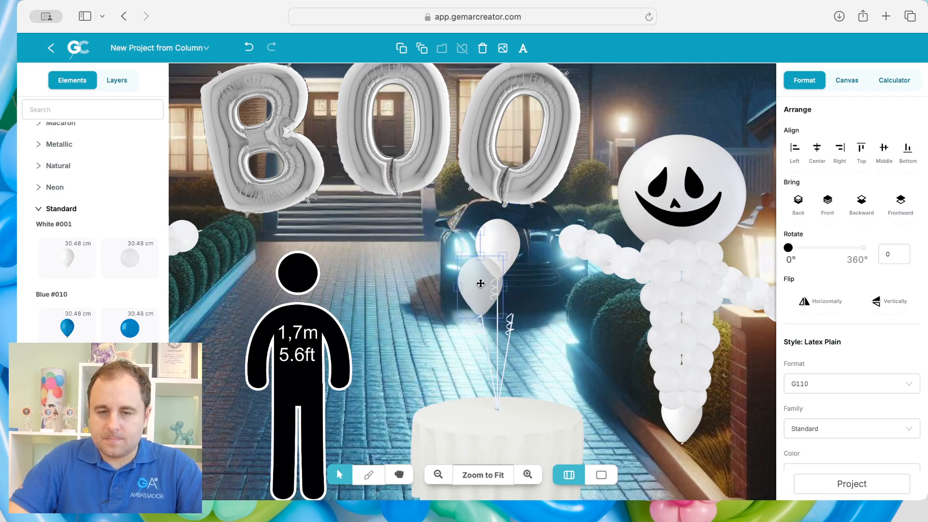
{"action": "left_click_drag", "start_coordinate": [480, 232], "coordinate": [474, 227]}
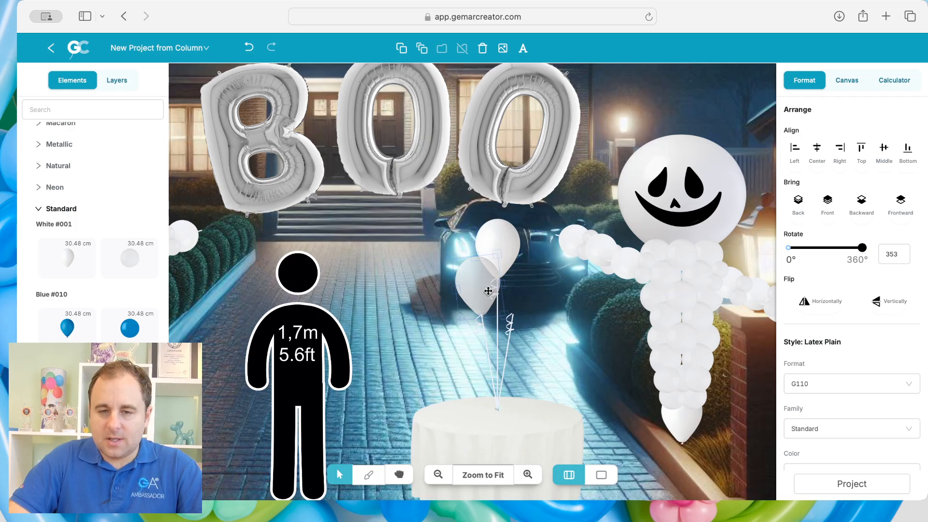
Paste another white balloon onto the right string, rotate it to 10° and align its neck with the string's end.
{"action": "key", "text": "super+v"}
{"action": "left_click_drag", "start_coordinate": [486, 247], "coordinate": [524, 284]}
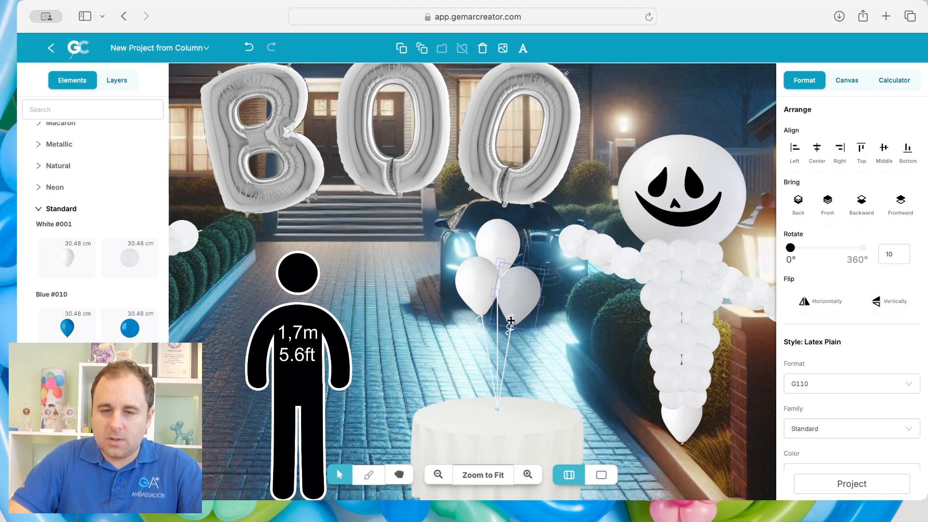
{"action": "left_click", "coordinate": [505, 334]}
{"action": "left_click_drag", "start_coordinate": [505, 334], "coordinate": [505, 332]}
Insert the black ghost face as an image and shrink it to about 34.5 cm square.
{"action": "left_click", "coordinate": [701, 265]}
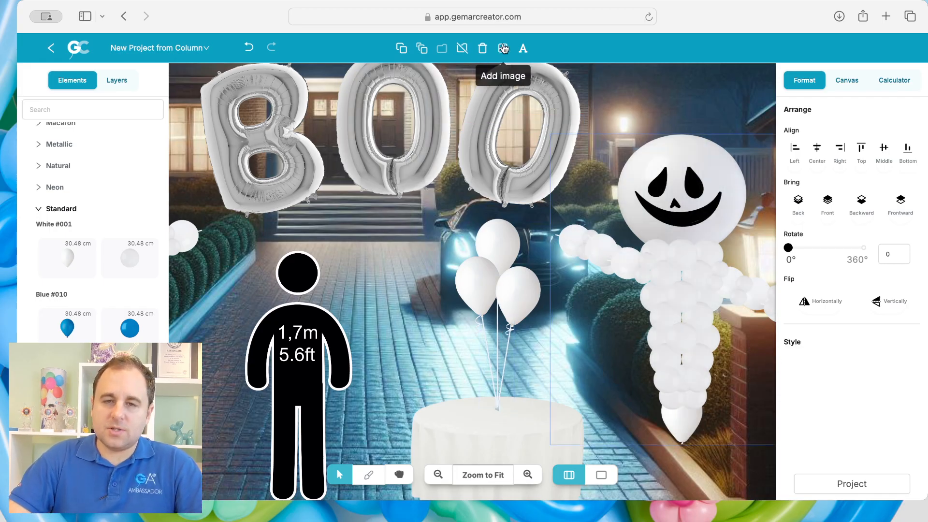
{"action": "left_click", "coordinate": [503, 48]}
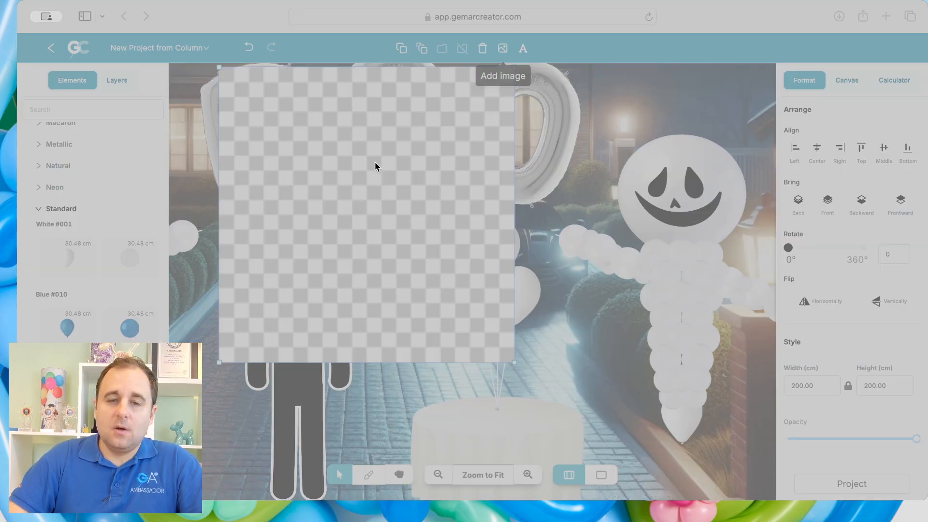
{"action": "double_click", "coordinate": [350, 141]}
{"action": "left_click", "coordinate": [805, 386]}
{"action": "key", "text": "super+a"}
{"action": "type", "text": "200"}
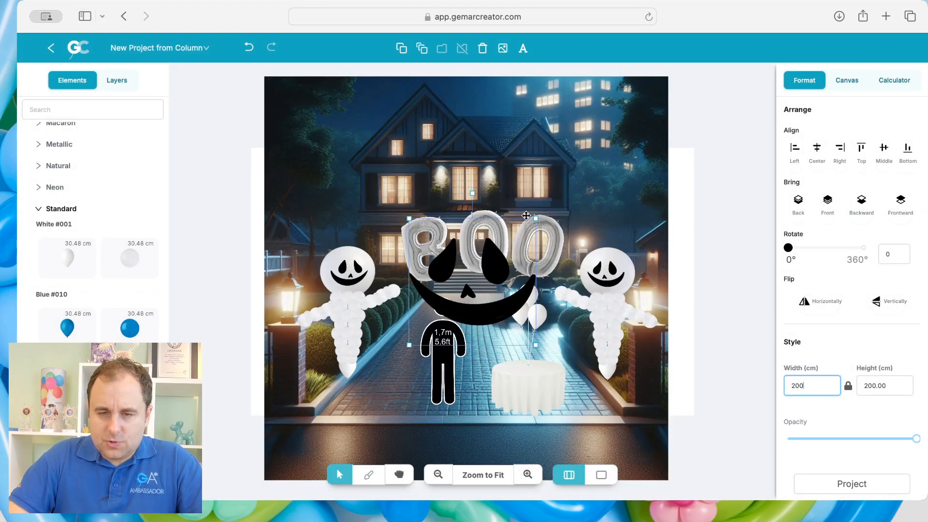
{"action": "left_click_drag", "start_coordinate": [536, 218], "coordinate": [492, 285]}
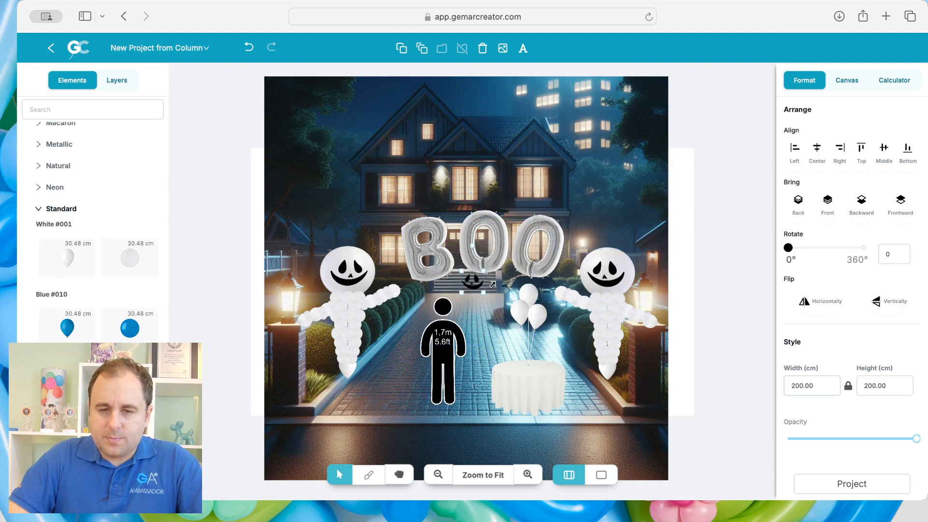
Reduce the face image to about 24.3 cm and position it on the top balloon of the table bouquet.
{"action": "left_click", "coordinate": [527, 474]}
{"action": "left_click", "coordinate": [527, 474]}
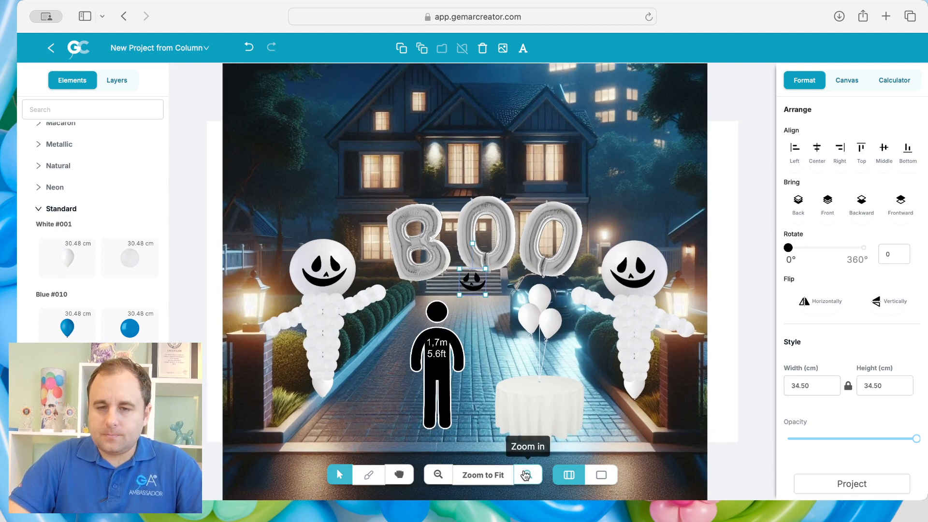
{"action": "left_click", "coordinate": [525, 475]}
{"action": "left_click", "coordinate": [526, 475]}
{"action": "left_click", "coordinate": [526, 475]}
{"action": "left_click", "coordinate": [525, 475]}
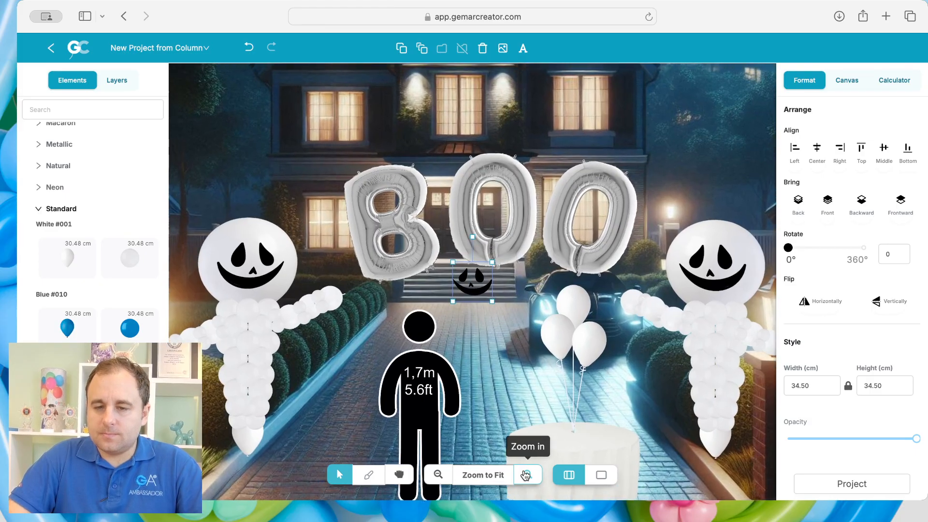
{"action": "left_click", "coordinate": [526, 474]}
{"action": "left_click", "coordinate": [526, 475]}
{"action": "left_click", "coordinate": [526, 474]}
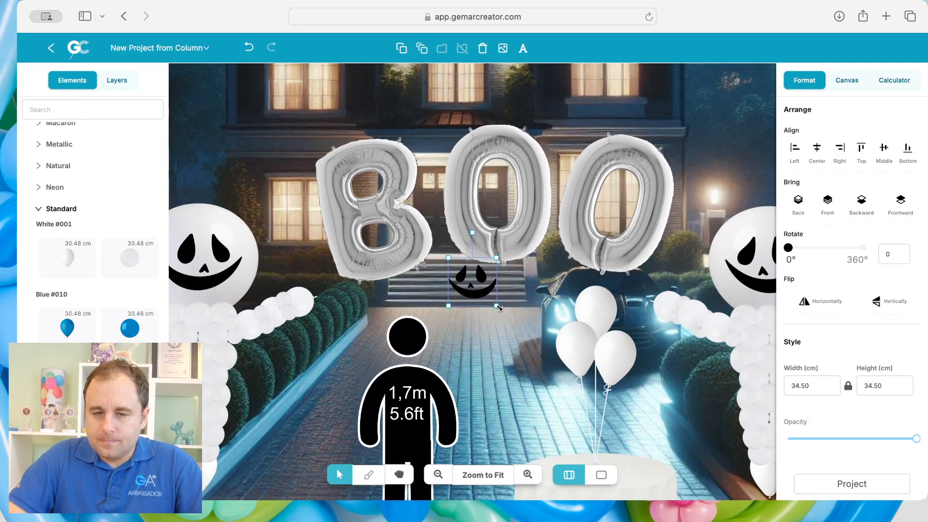
{"action": "left_click_drag", "start_coordinate": [498, 307], "coordinate": [607, 346]}
Paste copies of the ghost face onto the bouquet's right and left balloons, sized 22.67 cm and rotated to 16° and 345°.
{"action": "key", "text": "super+v"}
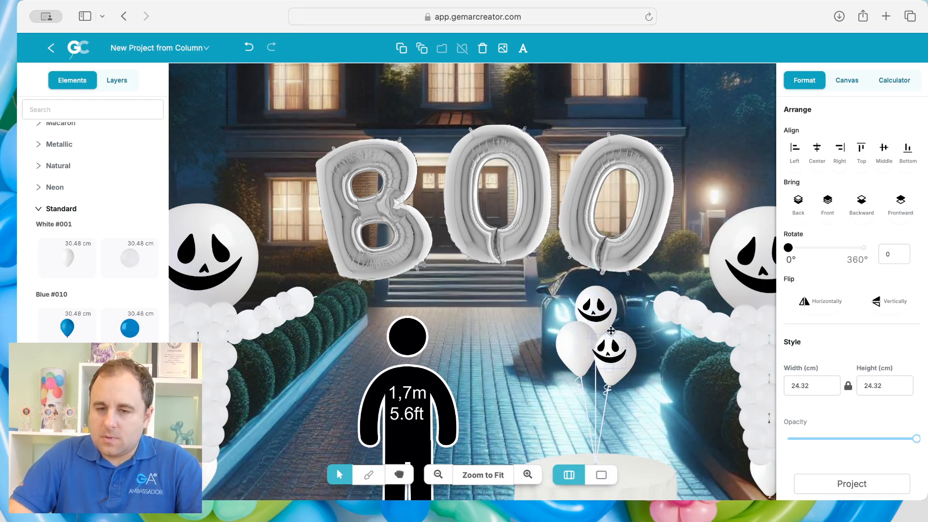
{"action": "left_click_drag", "start_coordinate": [606, 307], "coordinate": [620, 309]}
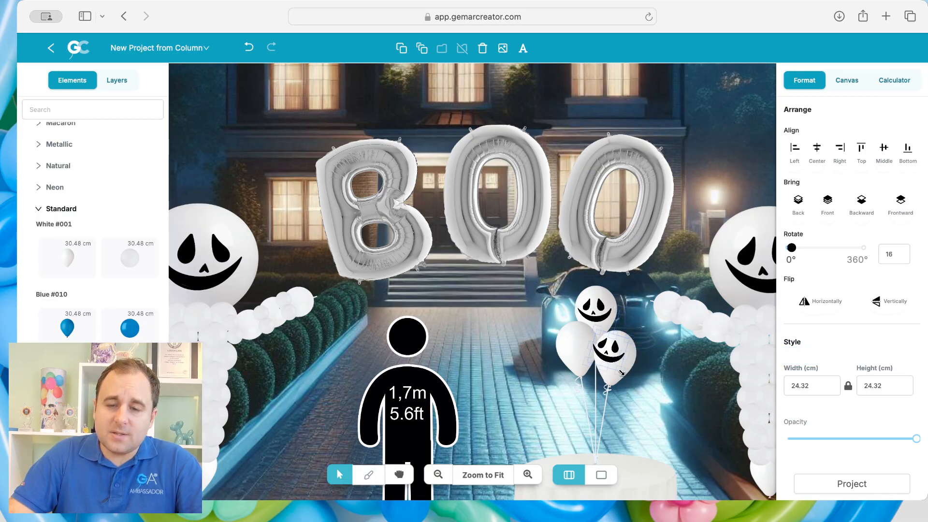
{"action": "left_click_drag", "start_coordinate": [608, 350], "coordinate": [573, 368]}
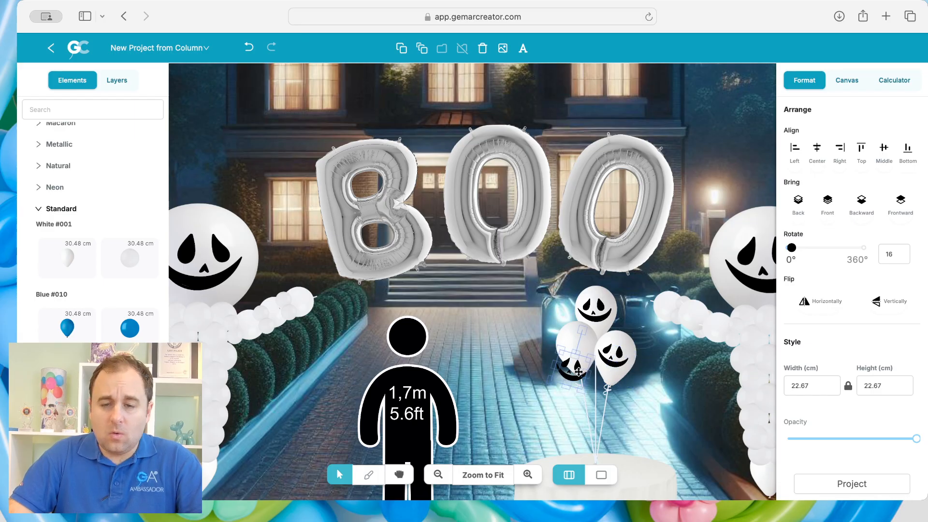
{"action": "left_click_drag", "start_coordinate": [581, 329], "coordinate": [558, 327]}
{"action": "left_click_drag", "start_coordinate": [575, 380], "coordinate": [580, 357]}
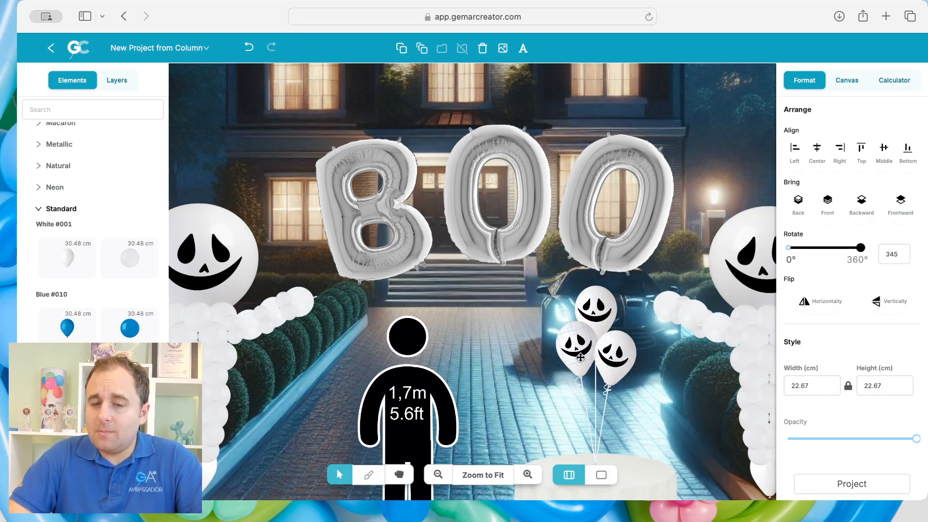
{"action": "left_click", "coordinate": [619, 359]}
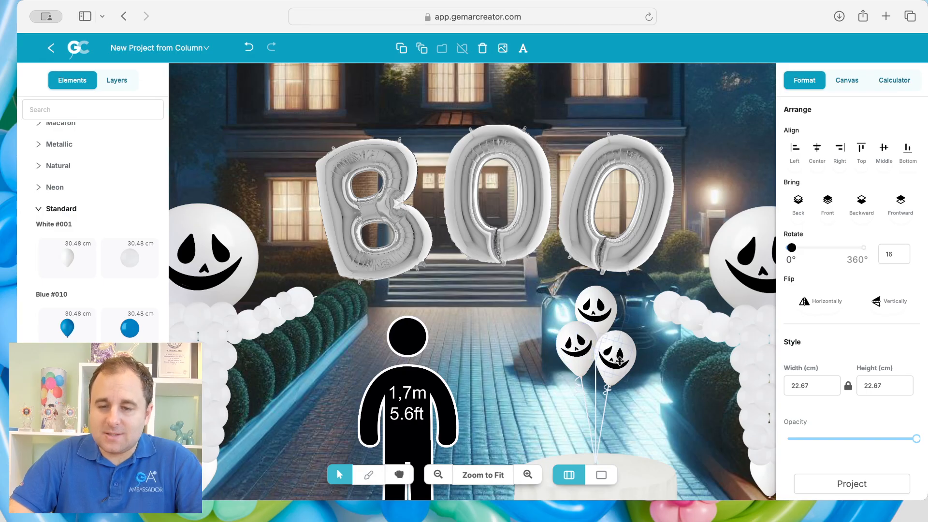
{"action": "scroll", "coordinate": [140, 307], "scroll_direction": "up", "scroll_amount": 5}
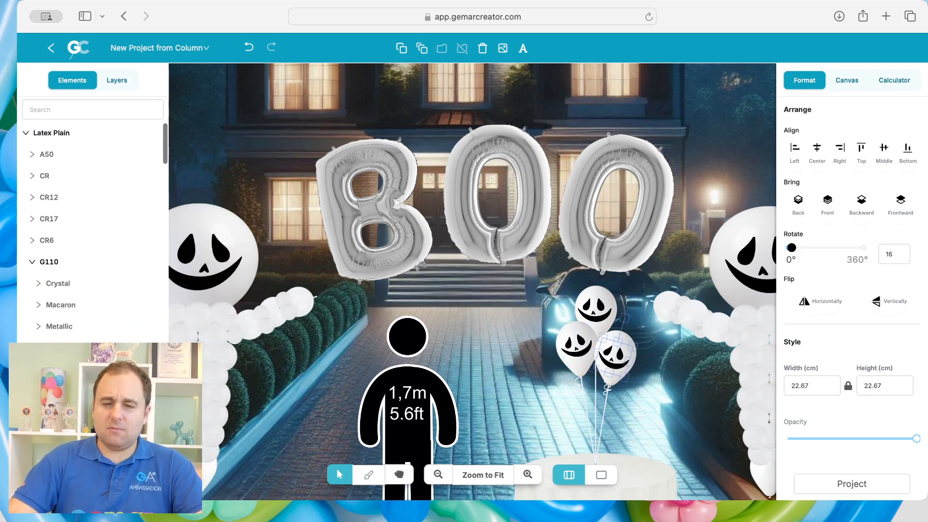
{"action": "left_click", "coordinate": [483, 474]}
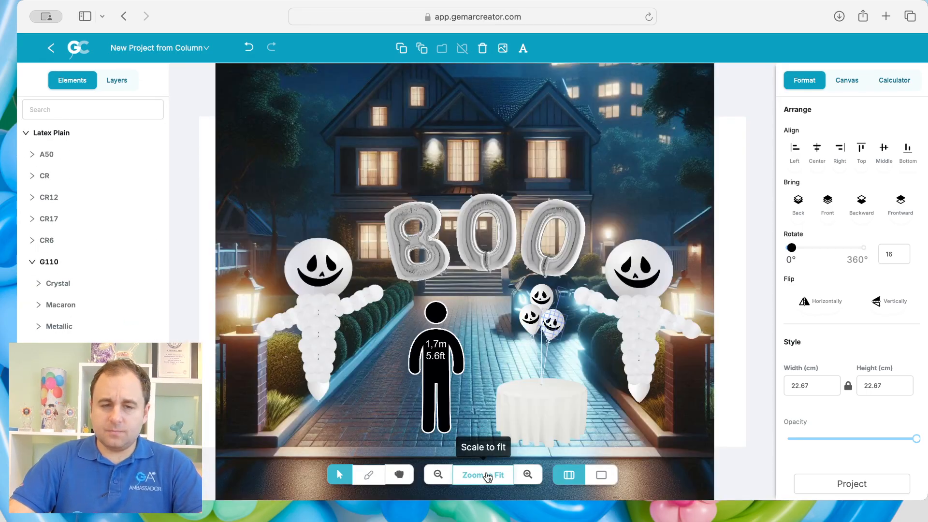
{"action": "left_click", "coordinate": [745, 337]}
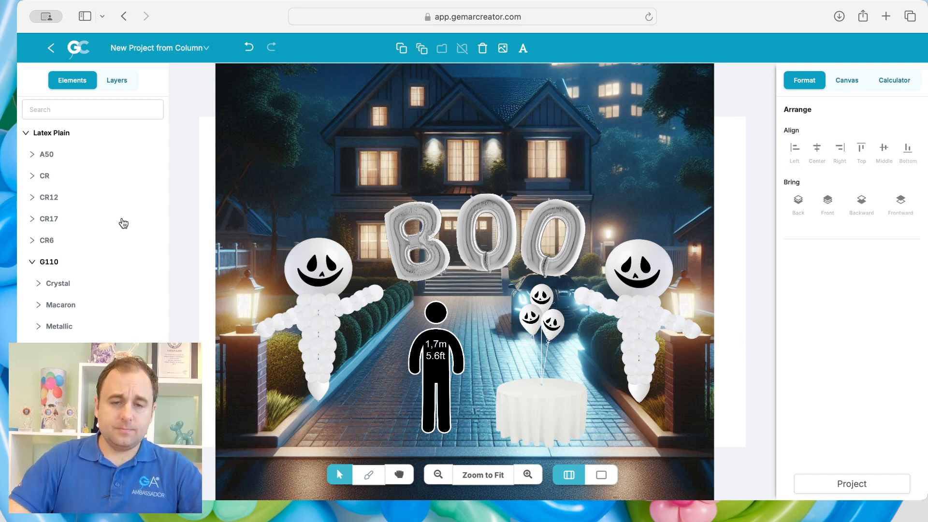
Set the inflation of the bouquet's top white balloon to Helium.
{"action": "left_click", "coordinate": [416, 241]}
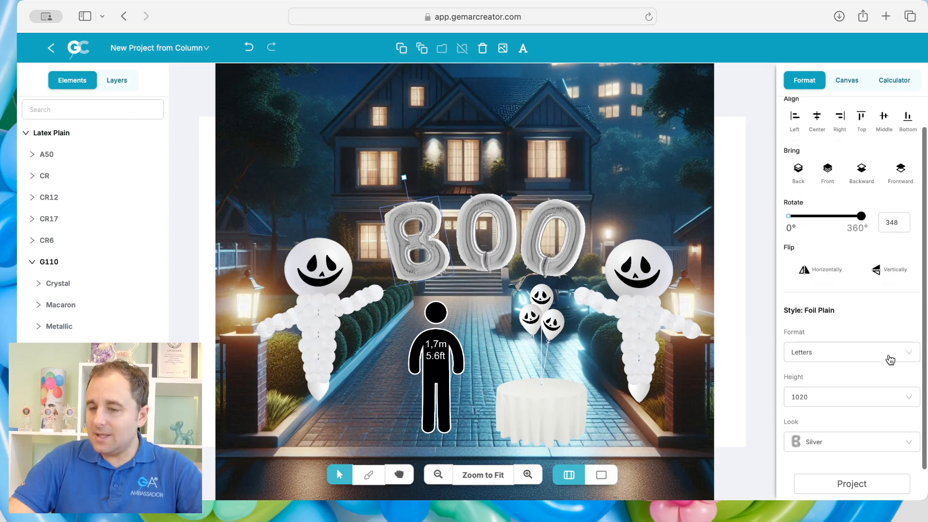
{"action": "left_click", "coordinate": [554, 322]}
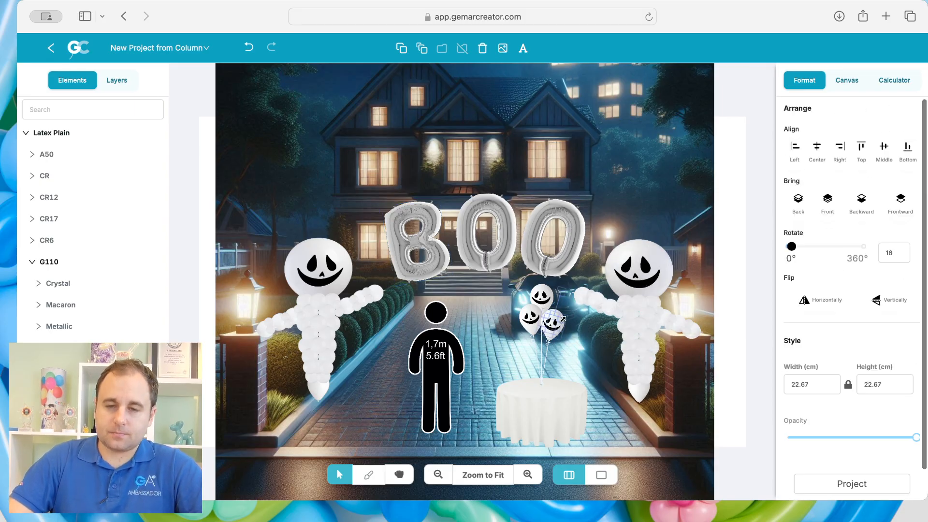
{"action": "left_click", "coordinate": [531, 302]}
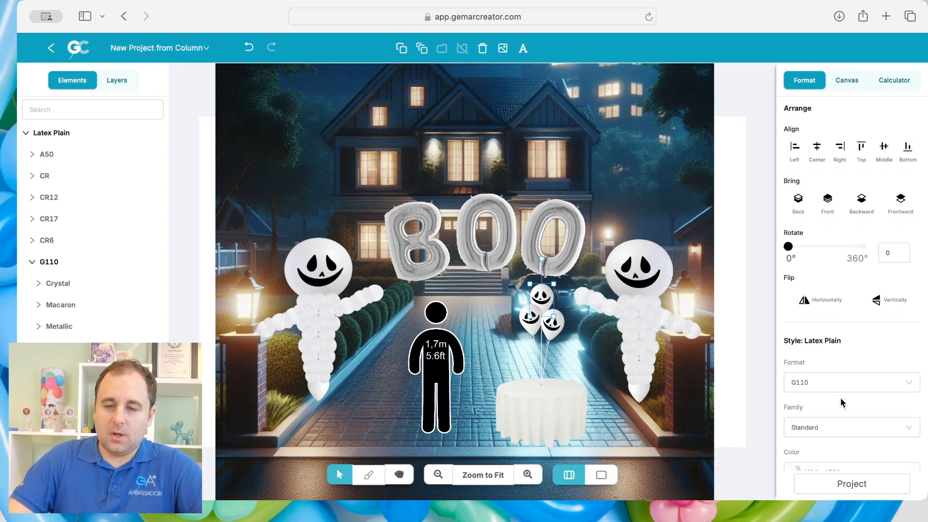
{"action": "scroll", "coordinate": [840, 398], "scroll_direction": "down", "scroll_amount": 3}
{"action": "left_click", "coordinate": [829, 428]}
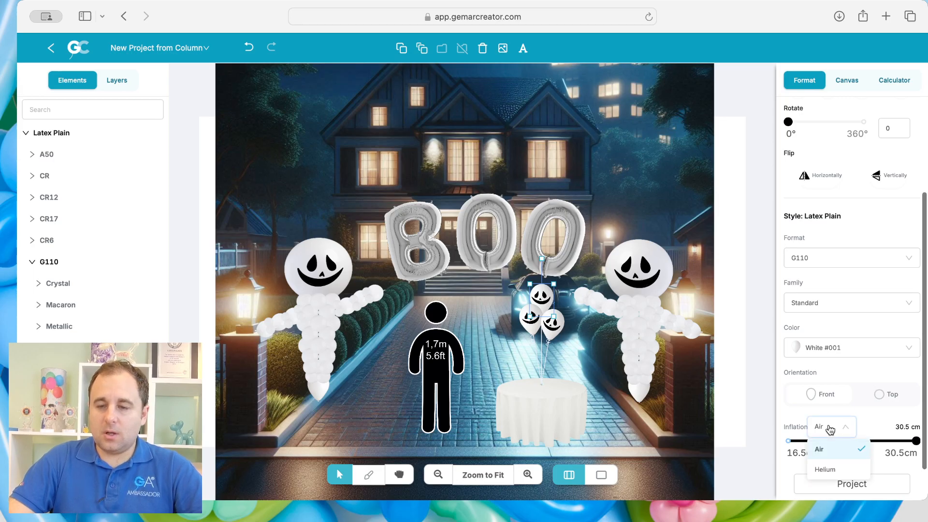
{"action": "left_click", "coordinate": [825, 469]}
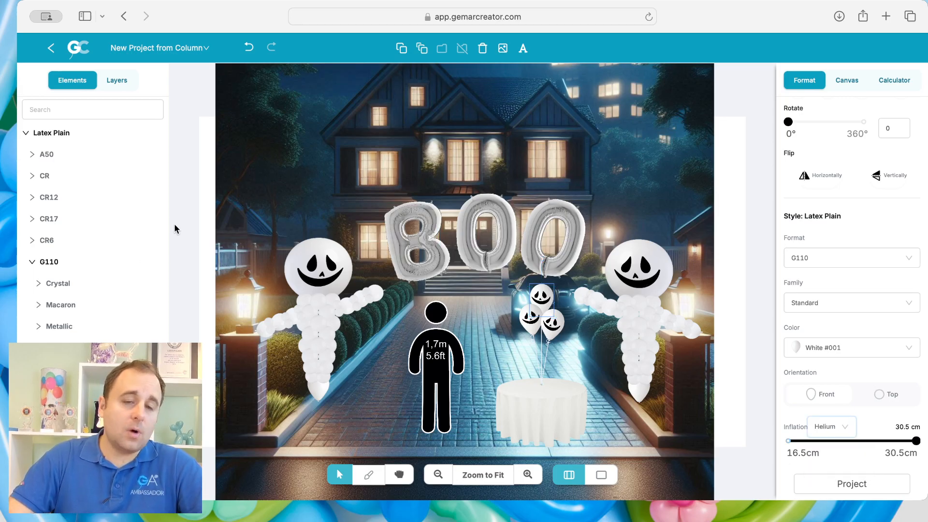
{"action": "left_click", "coordinate": [733, 191]}
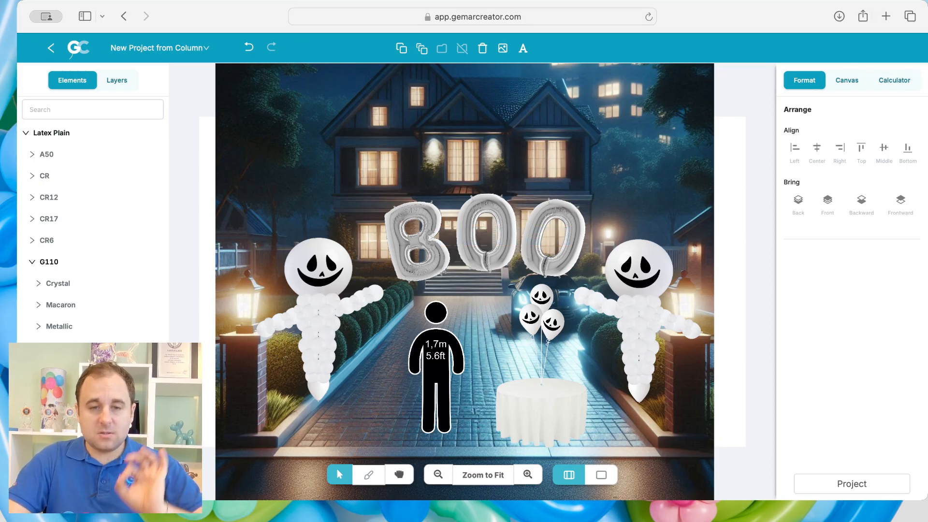
Browse the accessory extras, including Strings, Tassels and Others, for an item to decorate the table.
{"action": "left_click", "coordinate": [32, 261]}
{"action": "scroll", "coordinate": [37, 266], "scroll_direction": "down", "scroll_amount": 3}
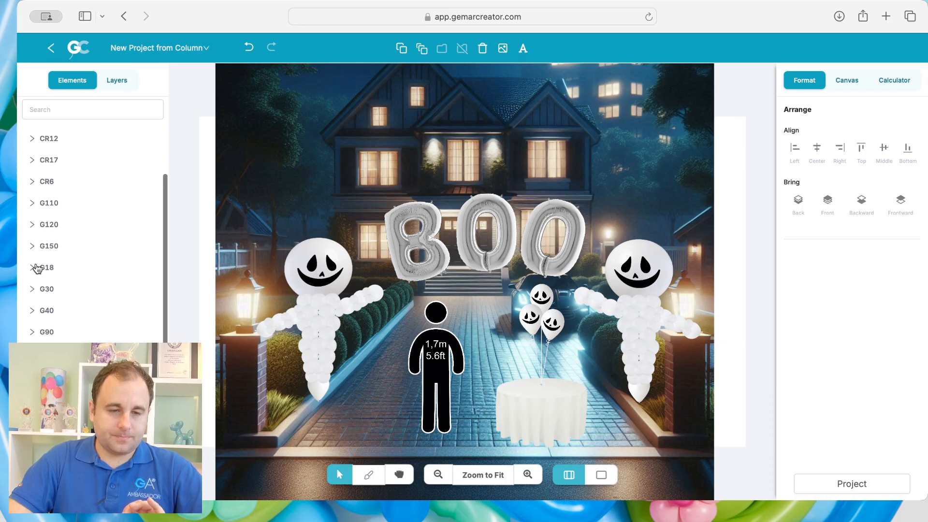
{"action": "scroll", "coordinate": [59, 207], "scroll_direction": "up", "scroll_amount": 5}
{"action": "left_click", "coordinate": [61, 134]}
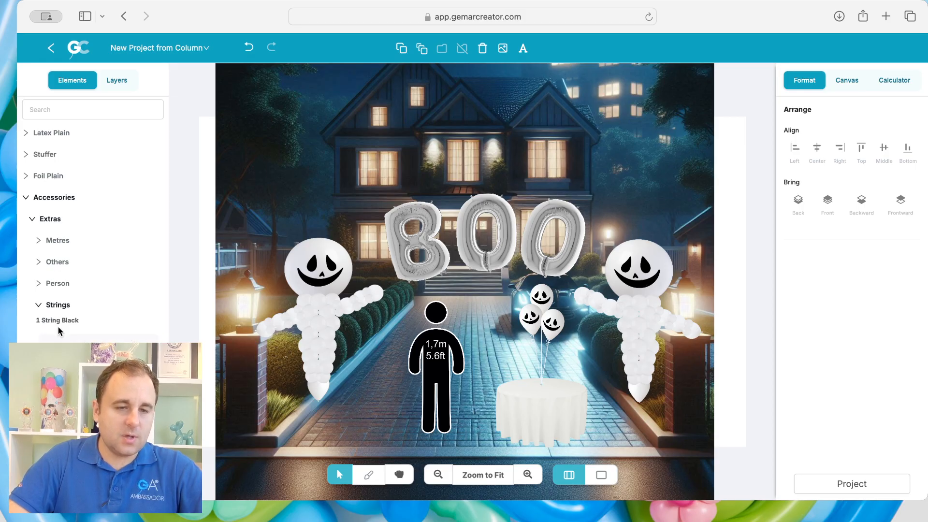
{"action": "left_click", "coordinate": [58, 309]}
{"action": "left_click", "coordinate": [57, 328]}
{"action": "scroll", "coordinate": [57, 328], "scroll_direction": "down", "scroll_amount": 2}
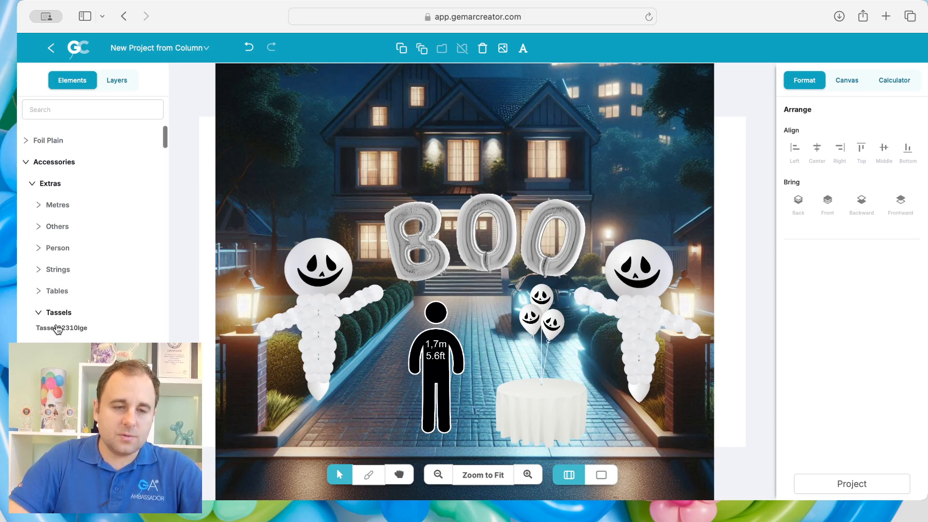
{"action": "scroll", "coordinate": [61, 312], "scroll_direction": "up", "scroll_amount": 2}
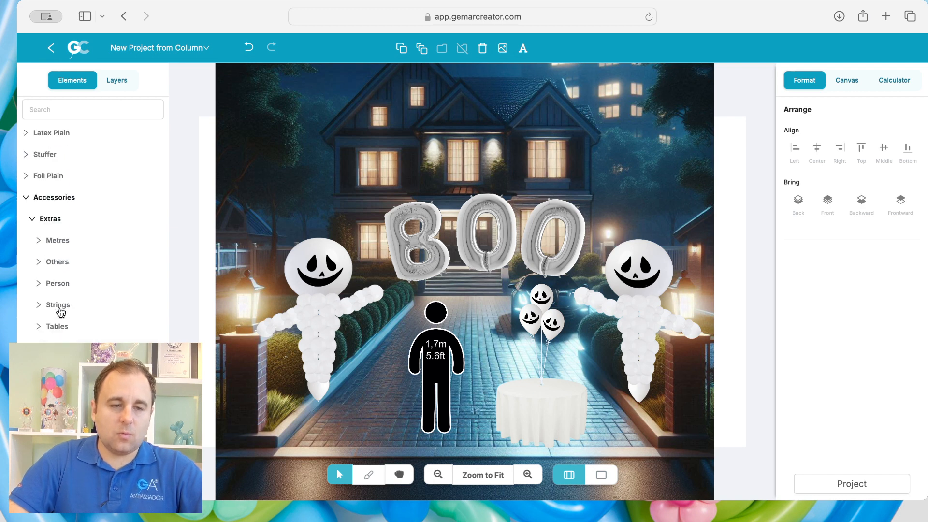
{"action": "left_click", "coordinate": [53, 263]}
{"action": "scroll", "coordinate": [82, 326], "scroll_direction": "down", "scroll_amount": 10}
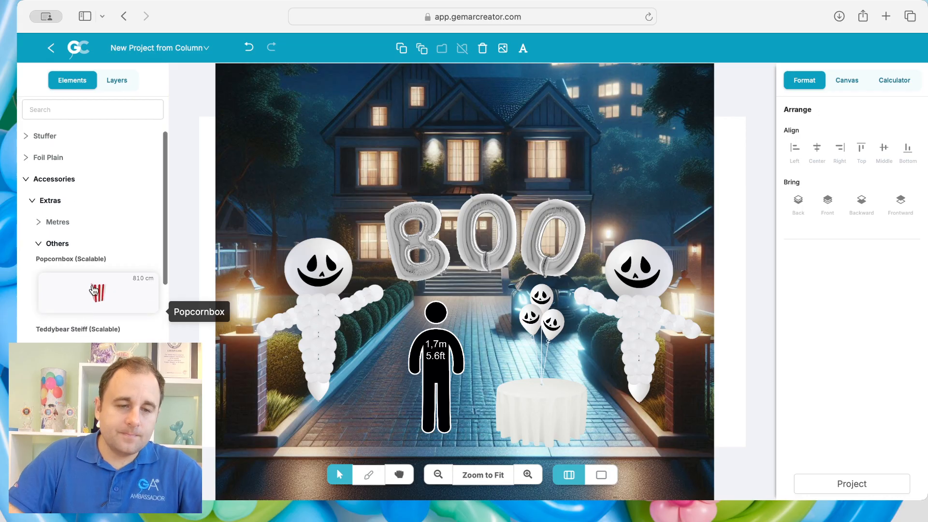
{"action": "scroll", "coordinate": [95, 285], "scroll_direction": "up", "scroll_amount": 5}
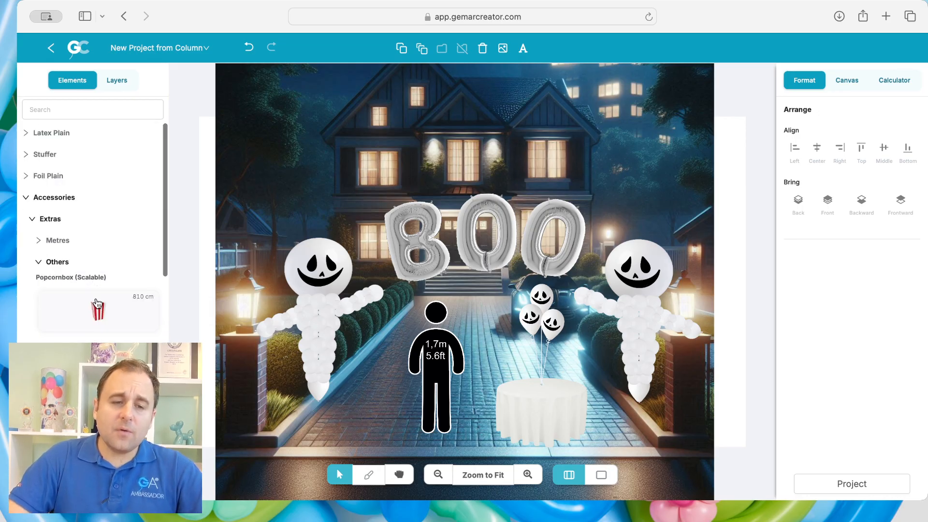
Add a Popcornbox to the white tabletop and paste two copies of it, arranging all three around the bouquet.
{"action": "left_click", "coordinate": [98, 309]}
{"action": "left_click_drag", "start_coordinate": [490, 305], "coordinate": [568, 380]}
{"action": "key", "text": "super+v"}
{"action": "key", "text": "super+v"}
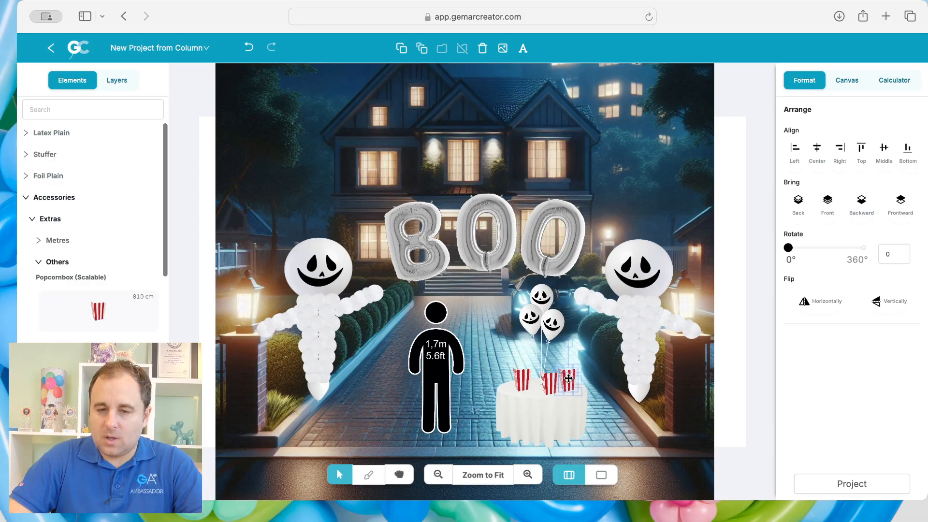
{"action": "left_click", "coordinate": [727, 347]}
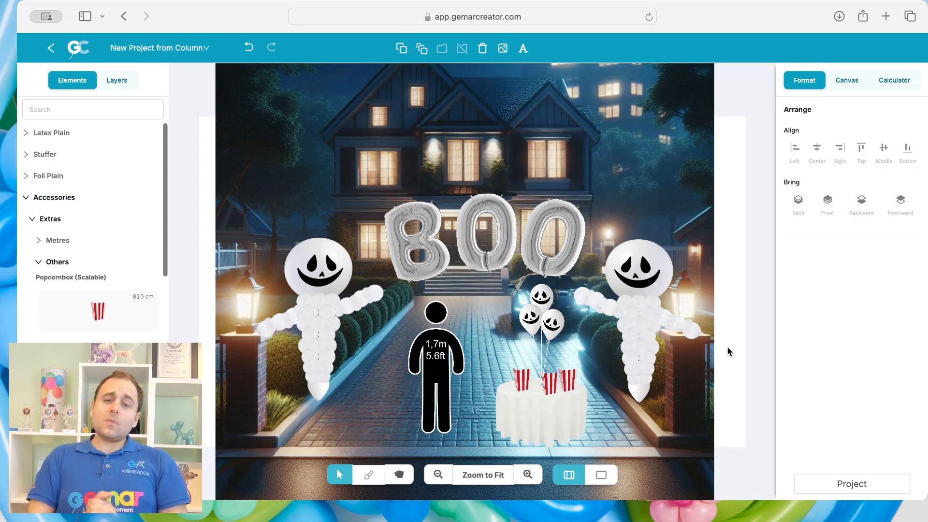
Nudge the middle silver O slightly down and toward the B to refine the BOO lettering.
{"action": "left_click", "coordinate": [482, 240]}
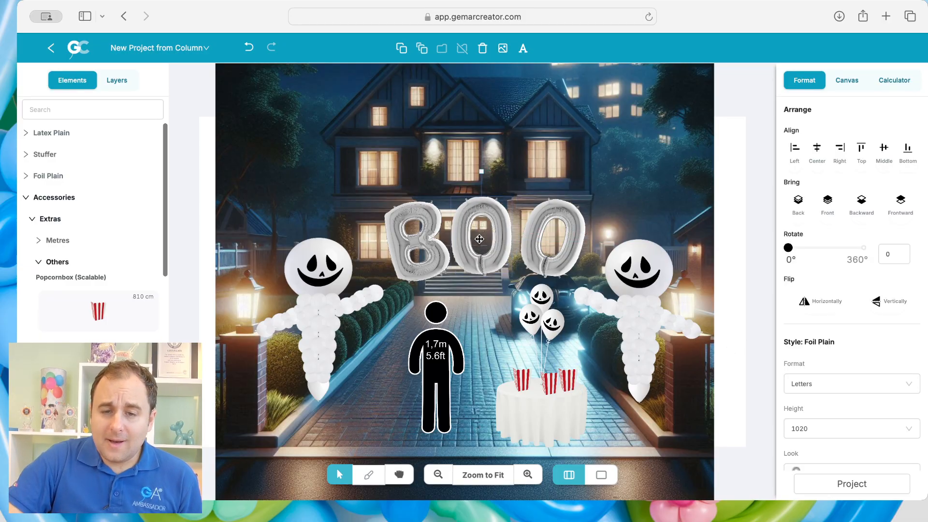
{"action": "left_click_drag", "start_coordinate": [482, 240], "coordinate": [483, 237]}
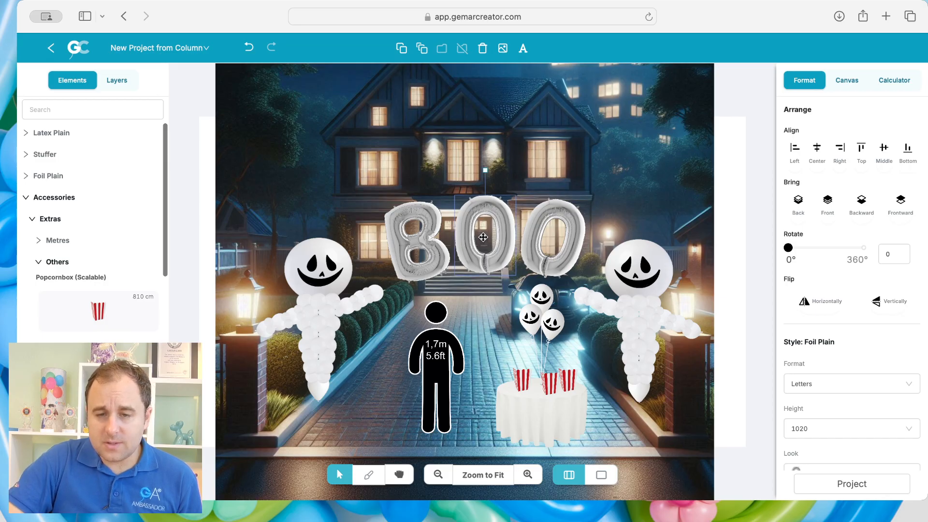
{"action": "left_click", "coordinate": [541, 258]}
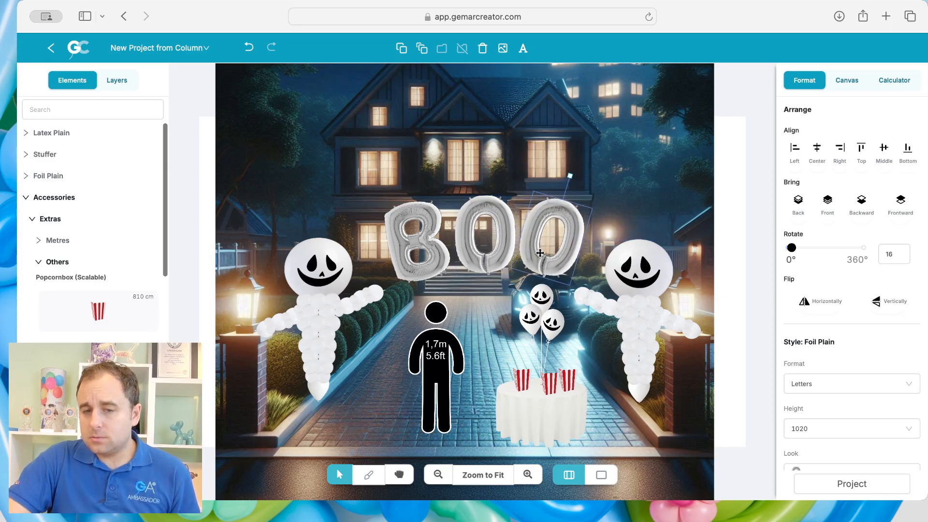
{"action": "left_click", "coordinate": [729, 312]}
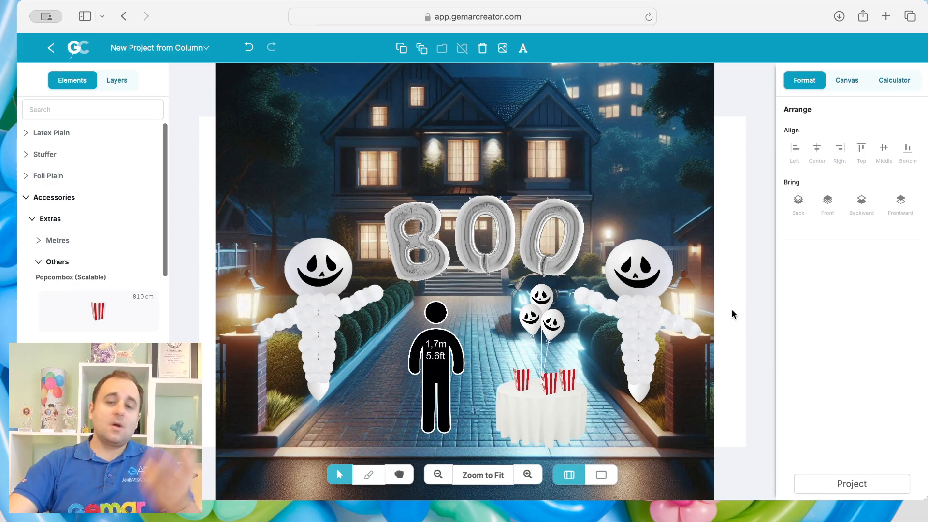
Export the project's elements list as a product list with a 10% safety margin.
{"action": "left_click", "coordinate": [835, 492]}
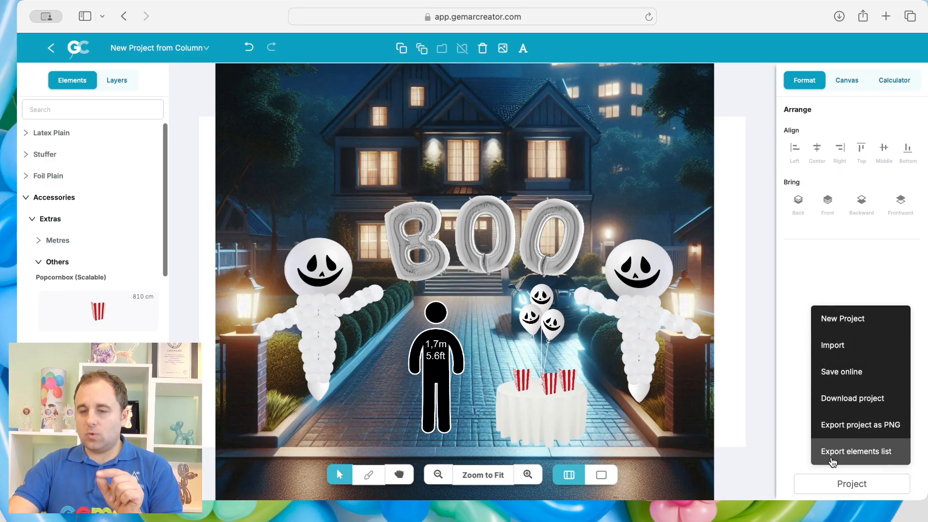
{"action": "left_click", "coordinate": [834, 450]}
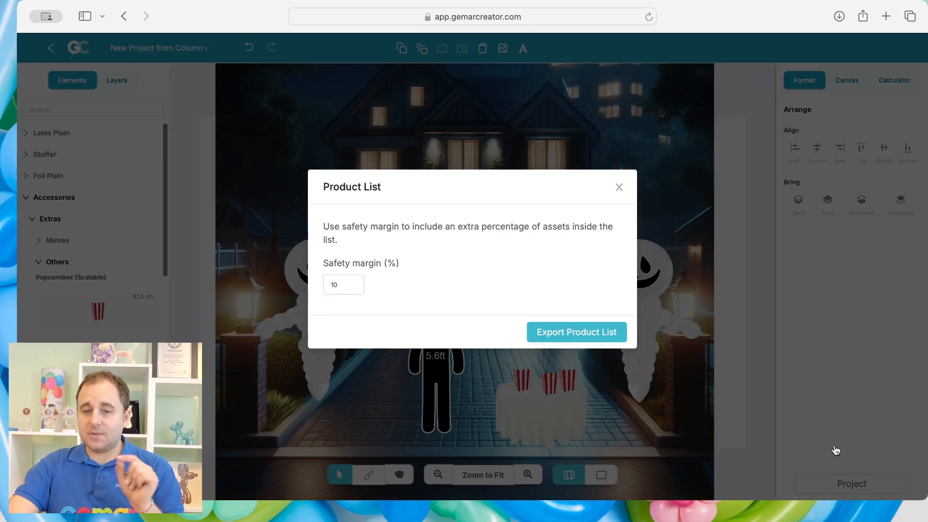
{"action": "left_click", "coordinate": [573, 326]}
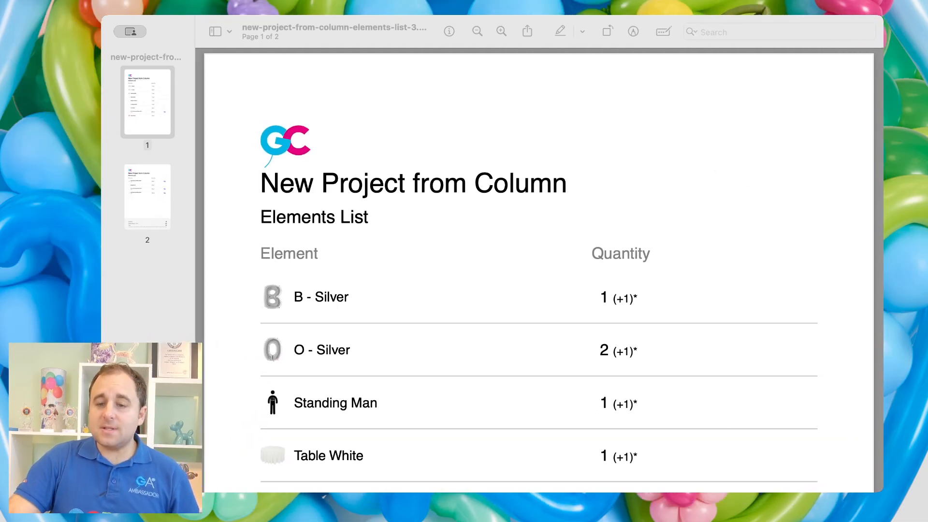
Examine the elements and quantities on the first page of the exported list, including the G110 Standard White #001 entry.
{"action": "left_click", "coordinate": [722, 478]}
{"action": "scroll", "coordinate": [520, 346], "scroll_direction": "down", "scroll_amount": 1}
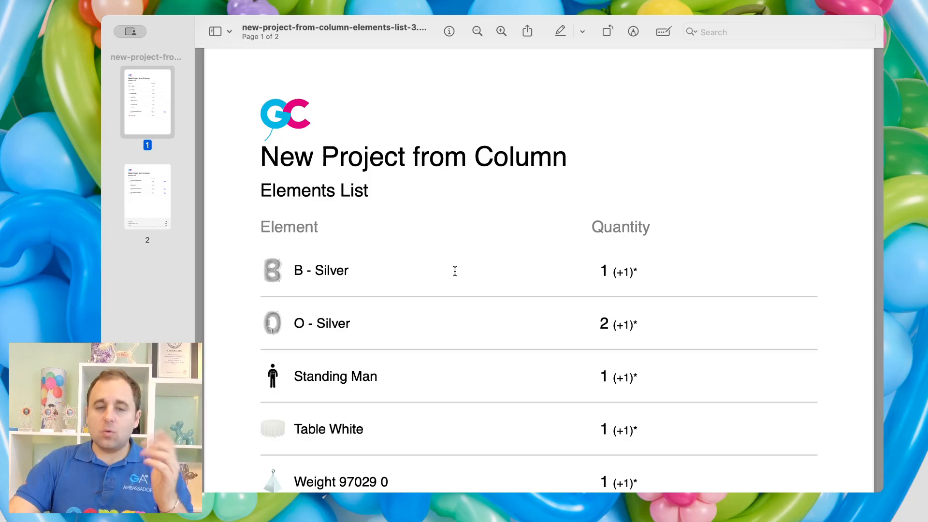
{"action": "scroll", "coordinate": [454, 270], "scroll_direction": "down", "scroll_amount": 5}
{"action": "scroll", "coordinate": [336, 242], "scroll_direction": "down", "scroll_amount": 4}
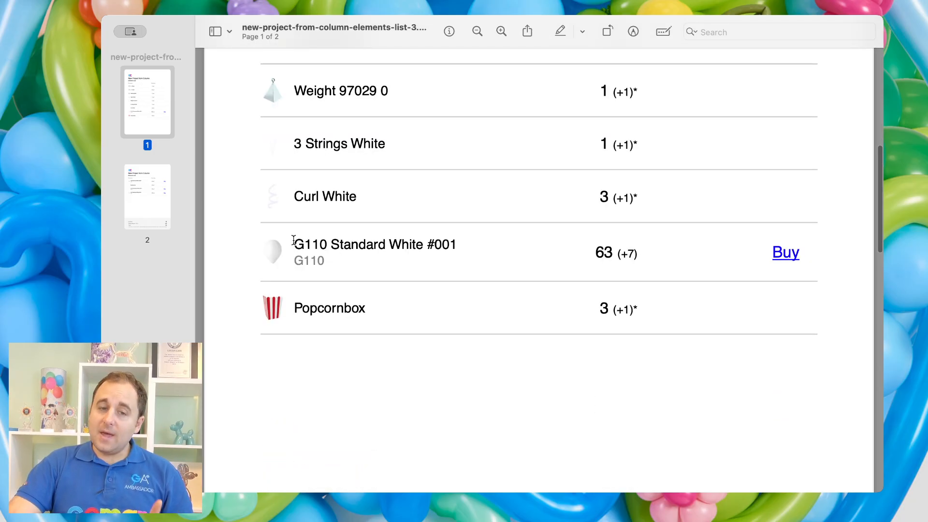
{"action": "left_click_drag", "start_coordinate": [295, 240], "coordinate": [625, 273]}
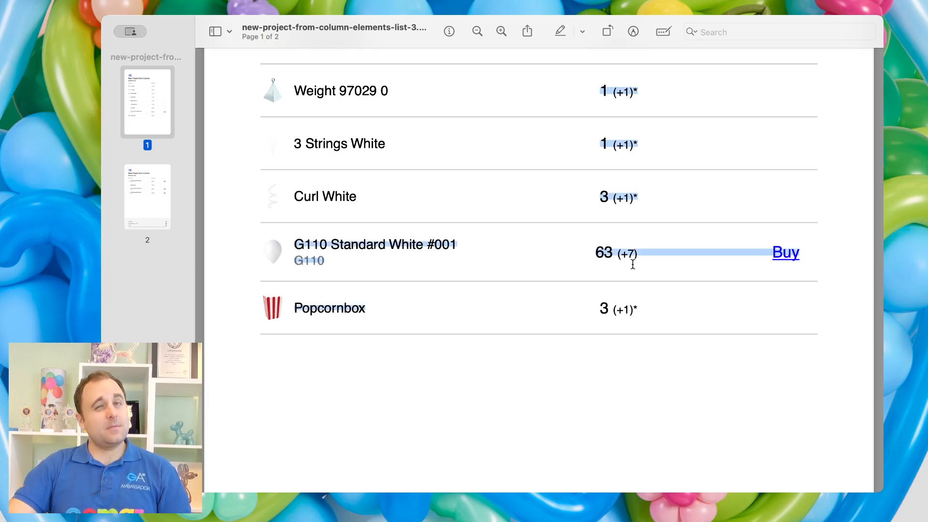
{"action": "left_click", "coordinate": [614, 265]}
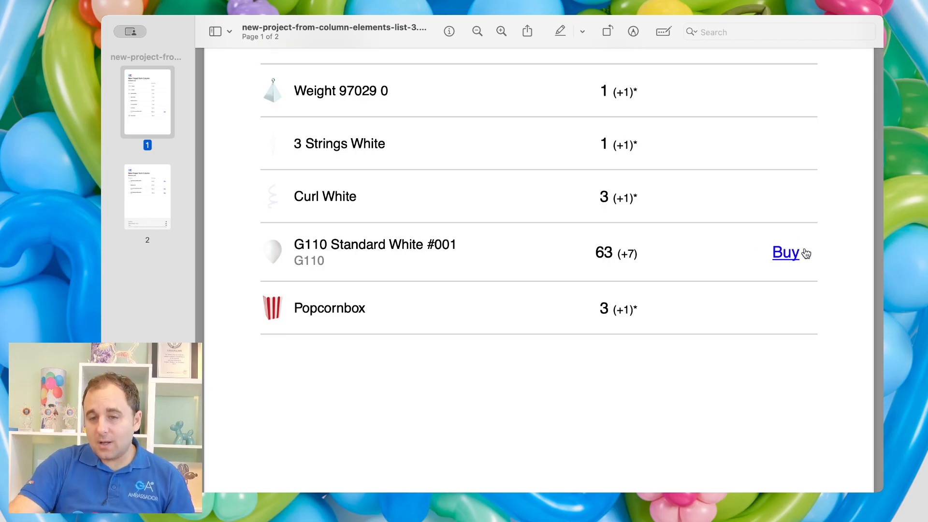
{"action": "scroll", "coordinate": [798, 252], "scroll_direction": "up", "scroll_amount": 5}
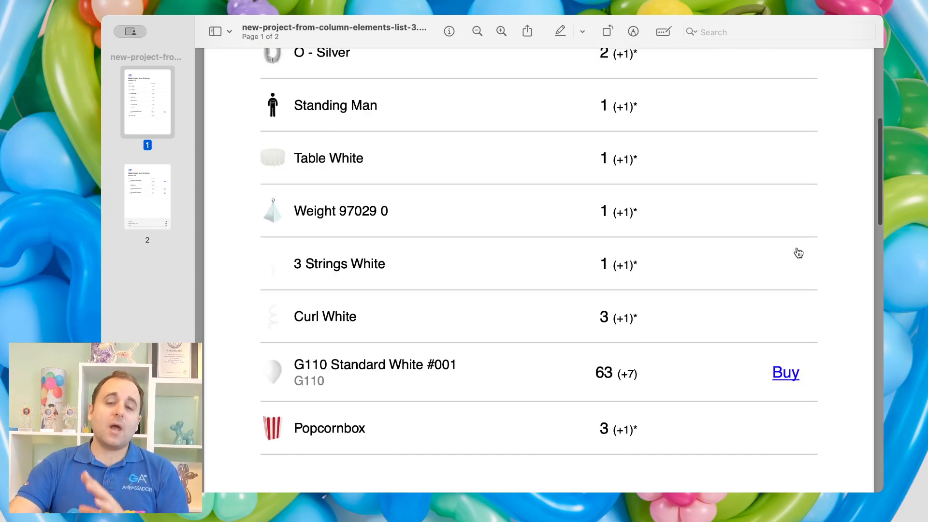
{"action": "scroll", "coordinate": [798, 253], "scroll_direction": "up", "scroll_amount": 6}
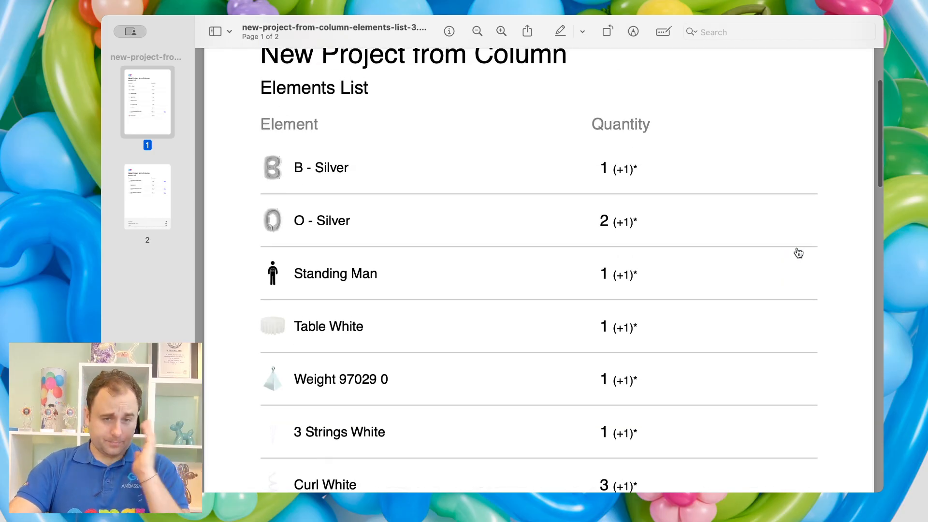
Examine the elements and quantities across both pages of the exported list, including the G40, GL13 and A50 Standard White #001 entries.
{"action": "scroll", "coordinate": [798, 252], "scroll_direction": "down", "scroll_amount": 15}
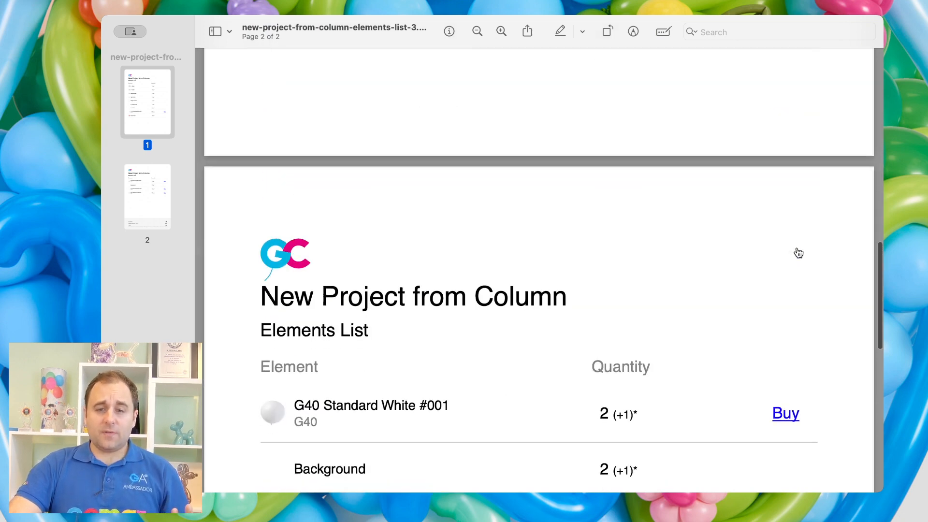
{"action": "scroll", "coordinate": [798, 252], "scroll_direction": "down", "scroll_amount": 5}
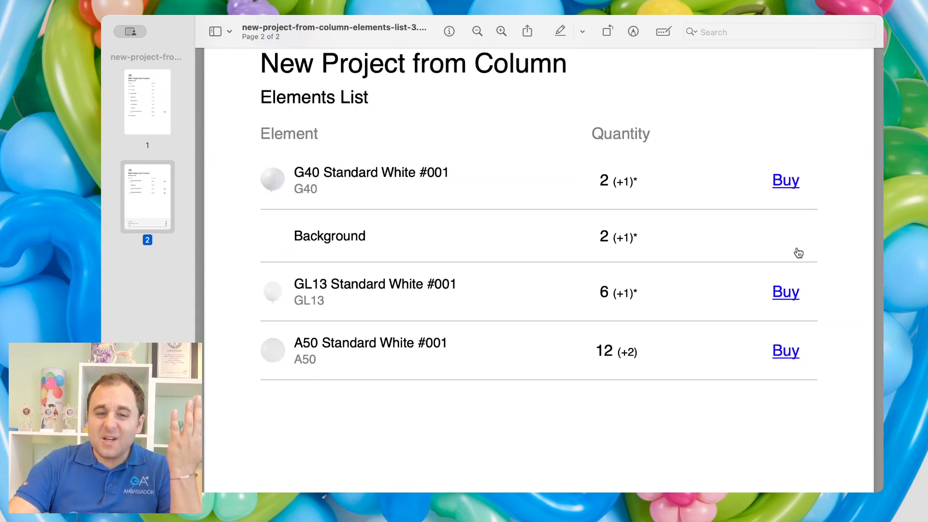
{"action": "scroll", "coordinate": [798, 253], "scroll_direction": "up", "scroll_amount": 12}
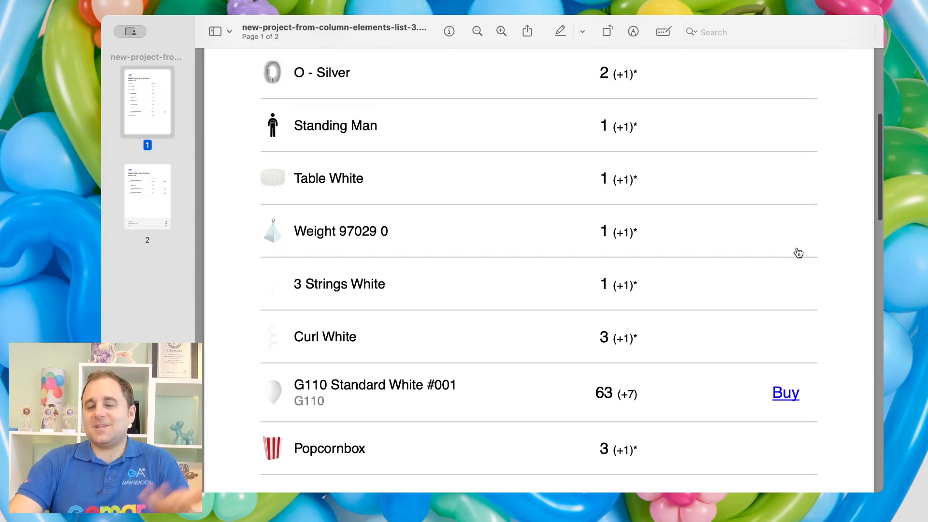
{"action": "scroll", "coordinate": [799, 253], "scroll_direction": "down", "scroll_amount": 12}
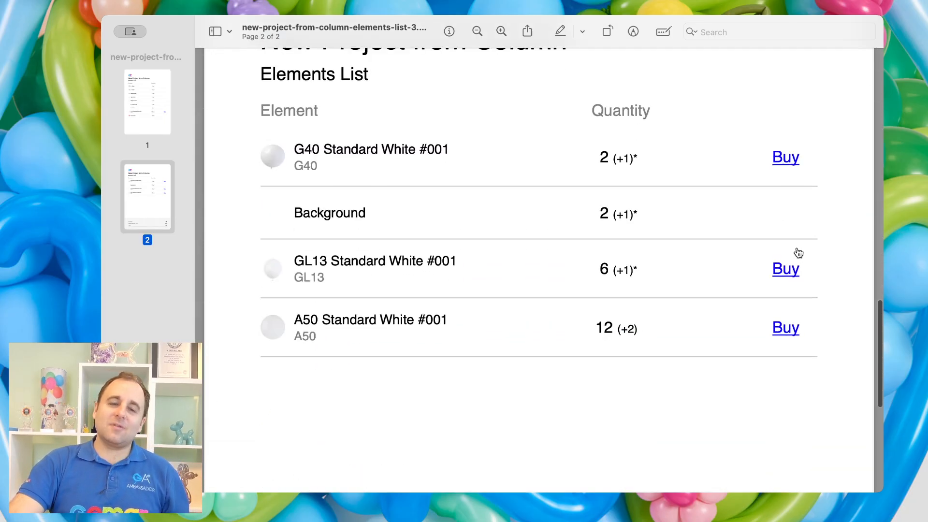
{"action": "scroll", "coordinate": [799, 252], "scroll_direction": "down", "scroll_amount": 1}
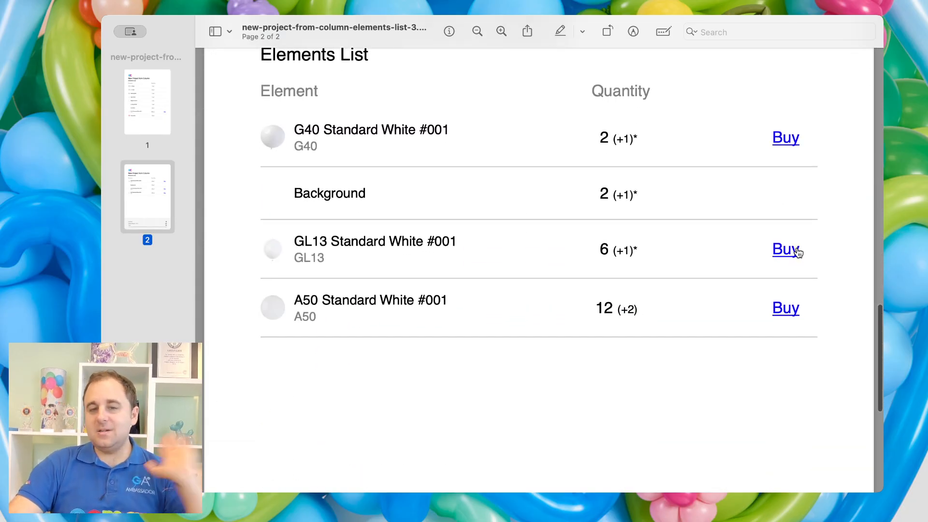
{"action": "scroll", "coordinate": [799, 253], "scroll_direction": "up", "scroll_amount": 10}
{"action": "scroll", "coordinate": [799, 252], "scroll_direction": "down", "scroll_amount": 5}
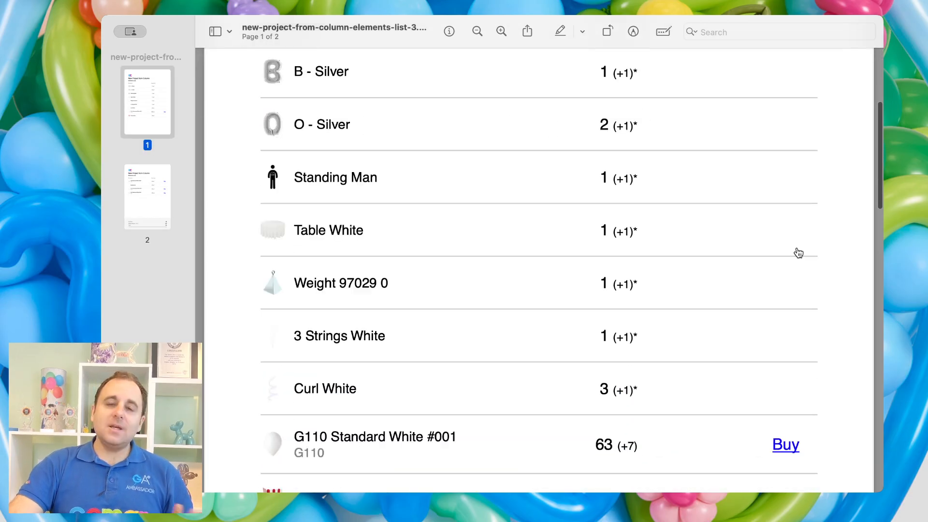
{"action": "scroll", "coordinate": [799, 252], "scroll_direction": "up", "scroll_amount": 4}
{"action": "scroll", "coordinate": [798, 252], "scroll_direction": "down", "scroll_amount": 8}
{"action": "scroll", "coordinate": [798, 252], "scroll_direction": "down", "scroll_amount": 5}
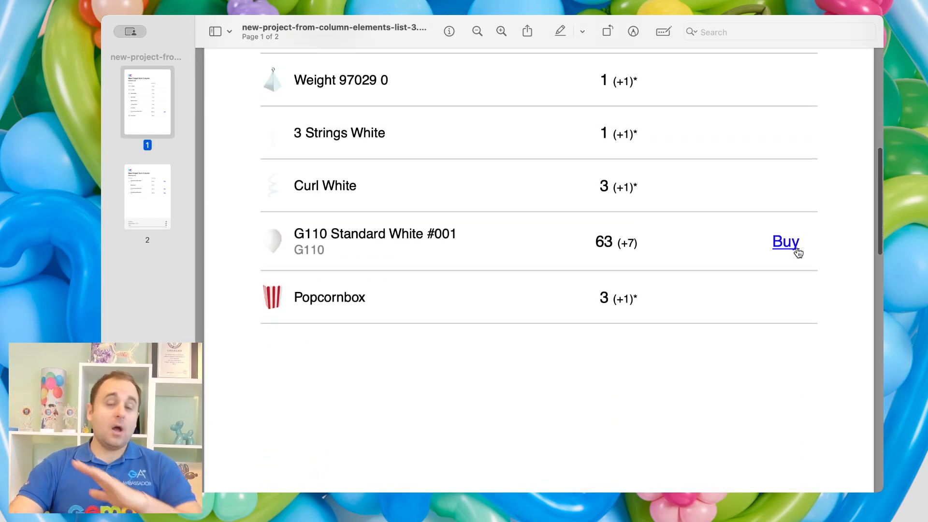
Switch back to the Gemar Creator project in the browser and close the Product List dialog.
{"action": "key", "text": "super+Tab"}
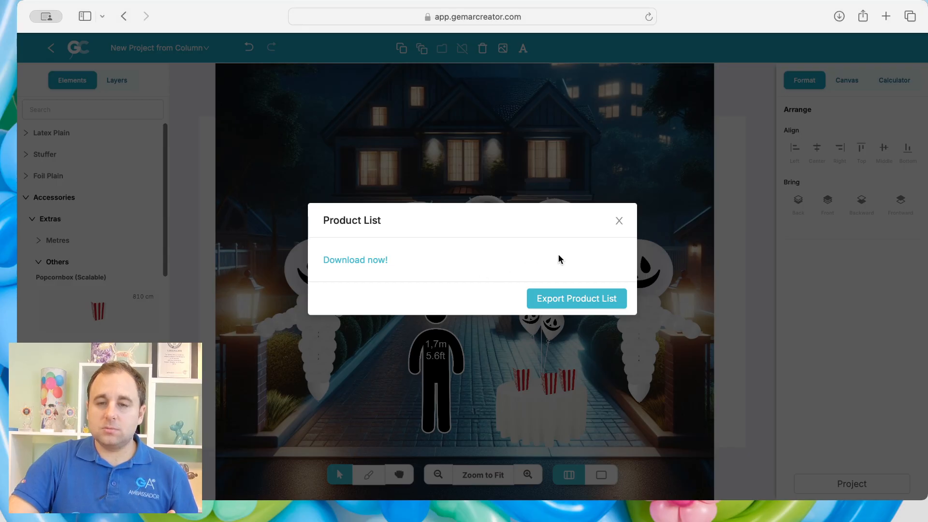
{"action": "left_click", "coordinate": [619, 221]}
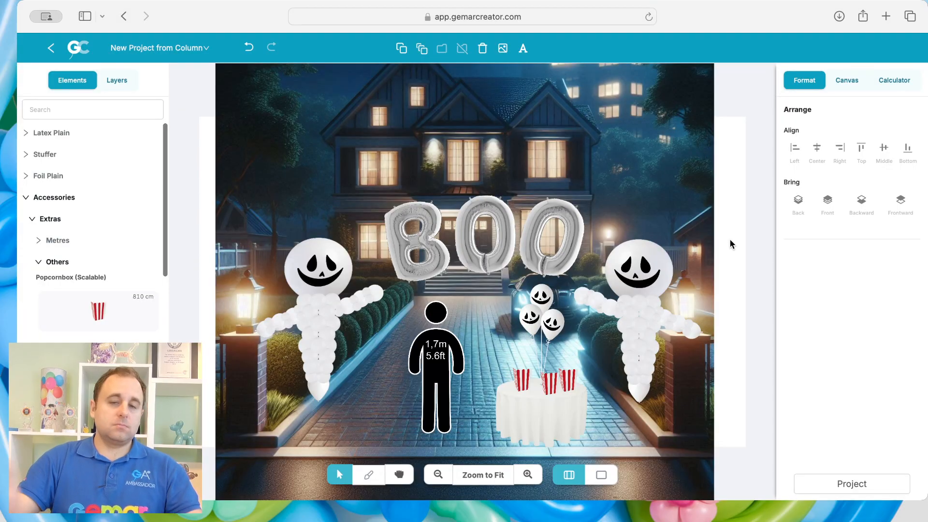